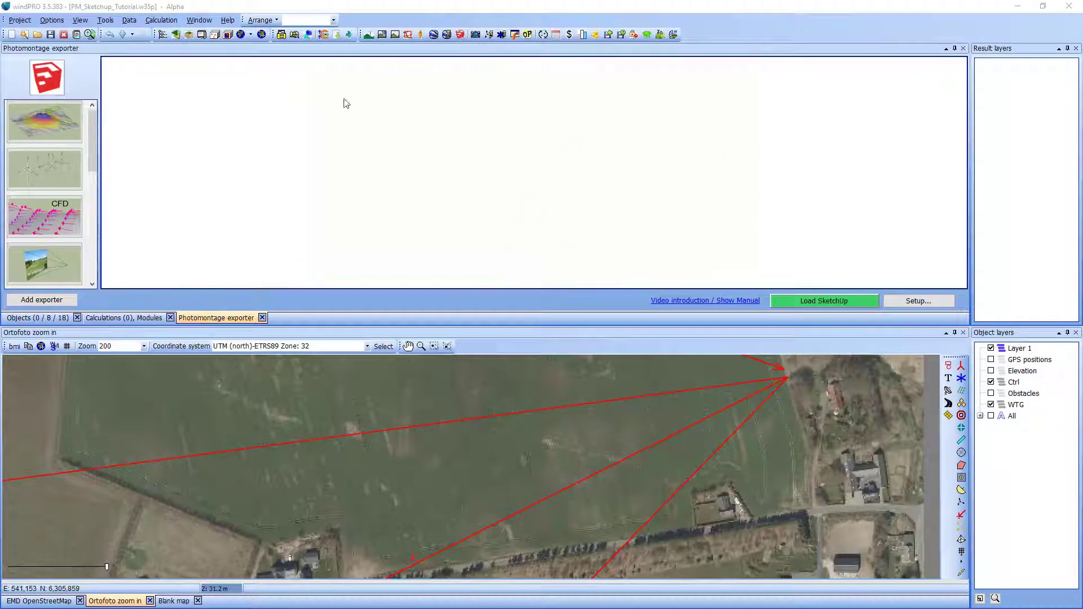
Open the photomontage of the camera object Animated shadow demo image from the orthophoto map.
{"action": "scroll", "coordinate": [51, 158], "scroll_direction": "down", "scroll_amount": 2}
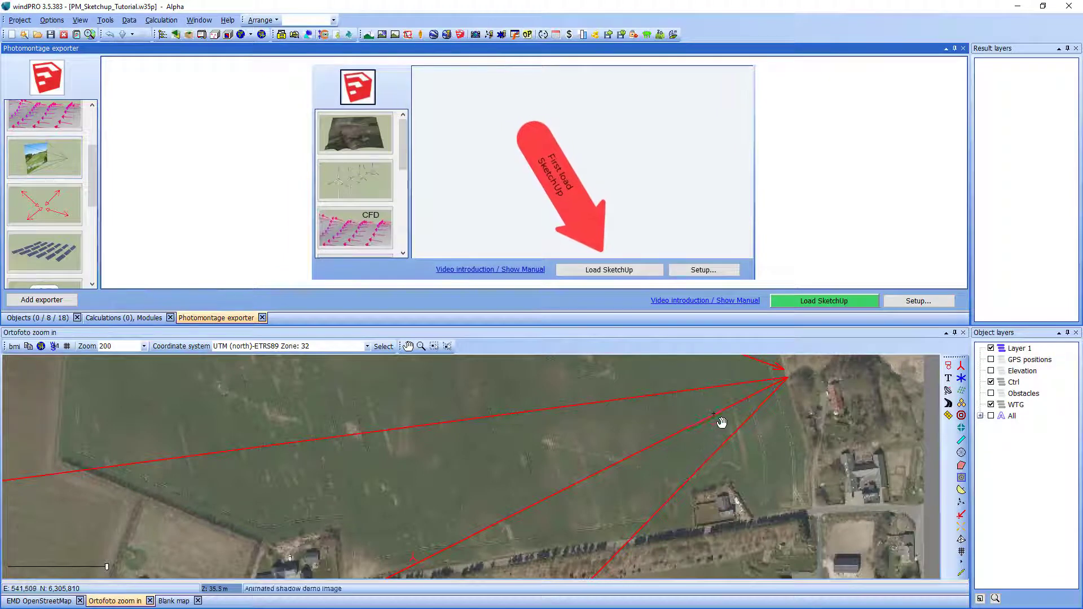
{"action": "mouse_move", "coordinate": [722, 422]}
{"action": "left_mouse_down"}
{"action": "mouse_move", "coordinate": [713, 416]}
{"action": "mouse_move", "coordinate": [713, 491]}
{"action": "mouse_move", "coordinate": [730, 369]}
{"action": "mouse_move", "coordinate": [729, 418]}
{"action": "left_mouse_up"}
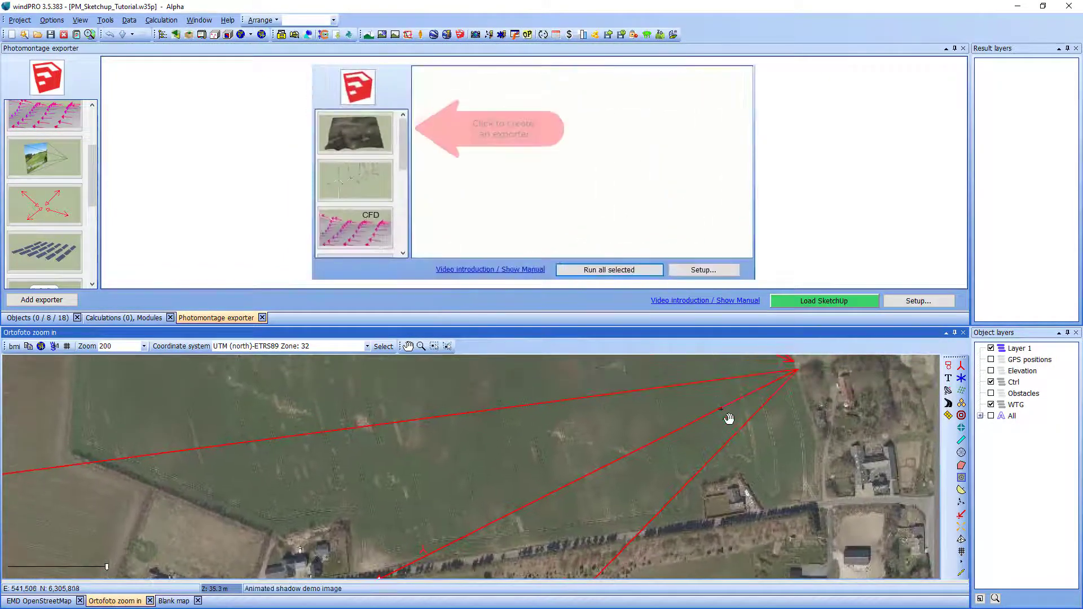
{"action": "left_click", "coordinate": [727, 416]}
{"action": "right_click", "coordinate": [724, 412]}
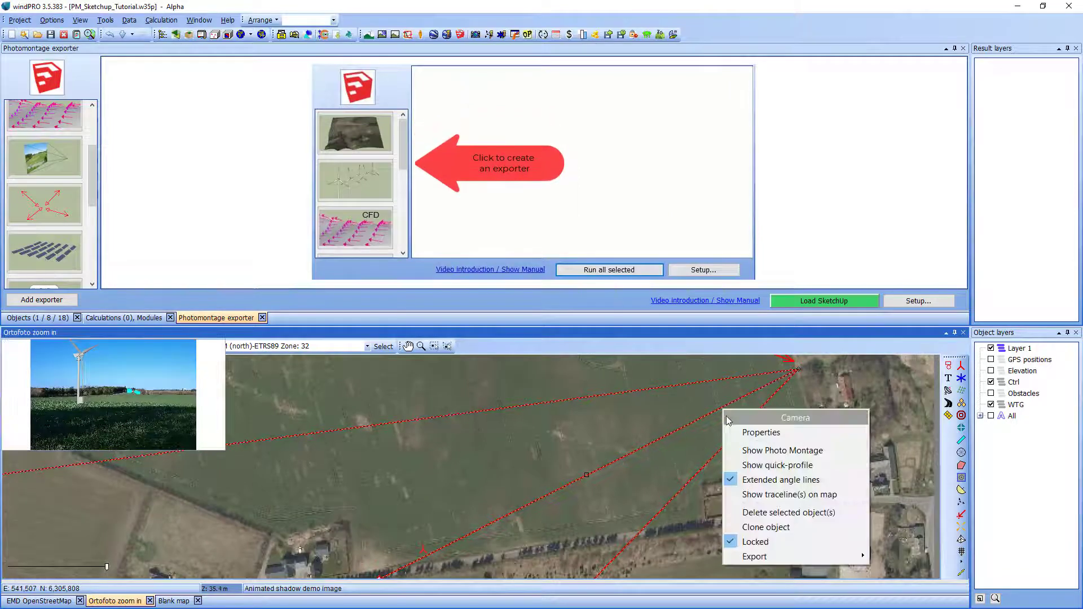
{"action": "left_click", "coordinate": [765, 450]}
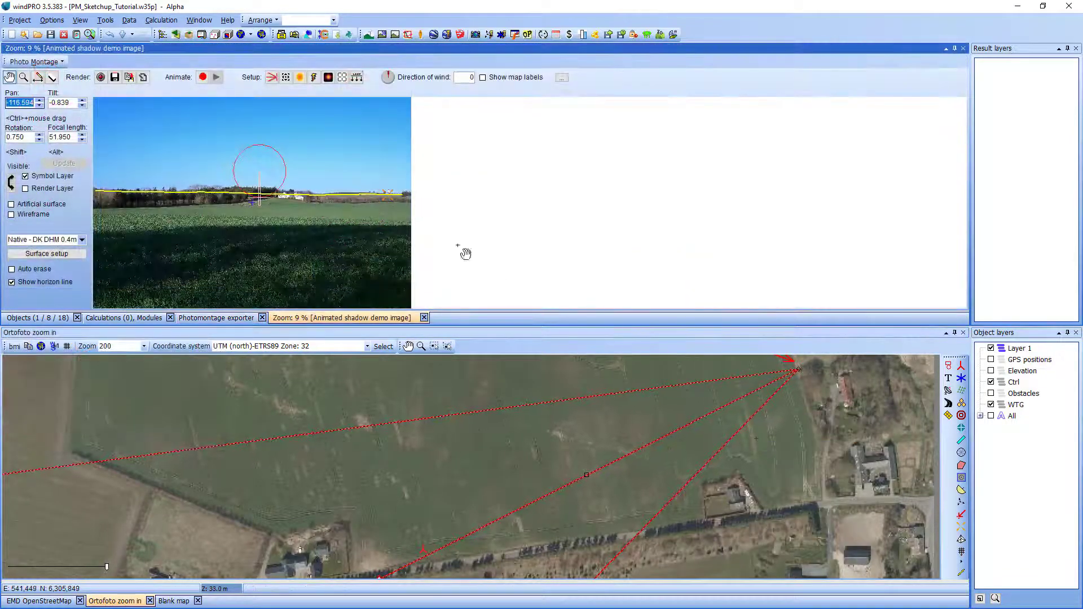
Examine how the horizon line, house and church in the photomontage match their positions on the orthophoto and OpenStreetMap maps.
{"action": "scroll", "coordinate": [330, 203], "scroll_direction": "up", "scroll_amount": 5}
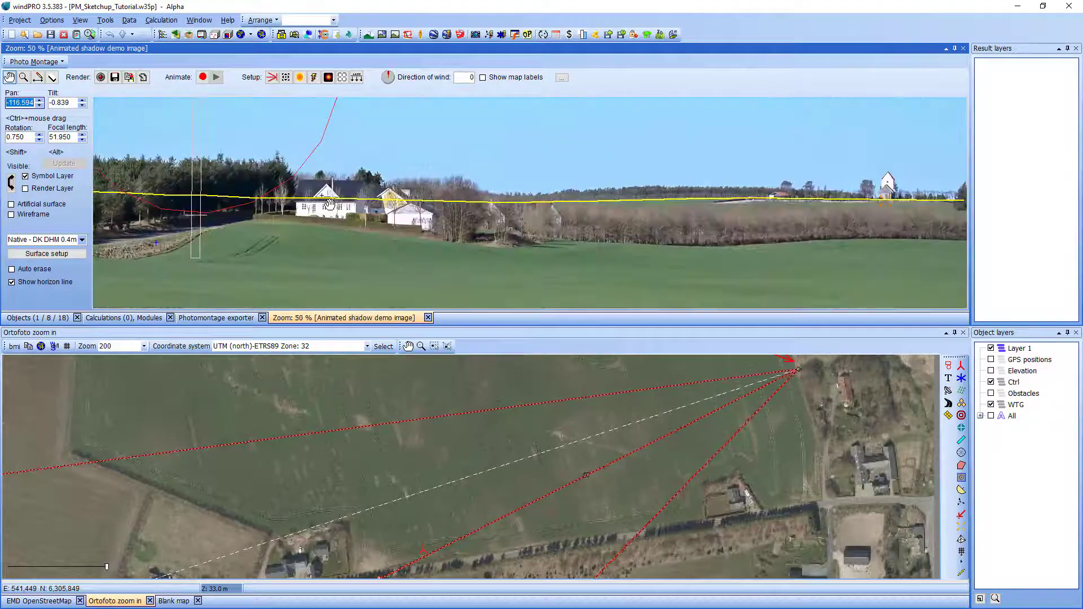
{"action": "left_click_drag", "start_coordinate": [374, 276], "coordinate": [271, 239]}
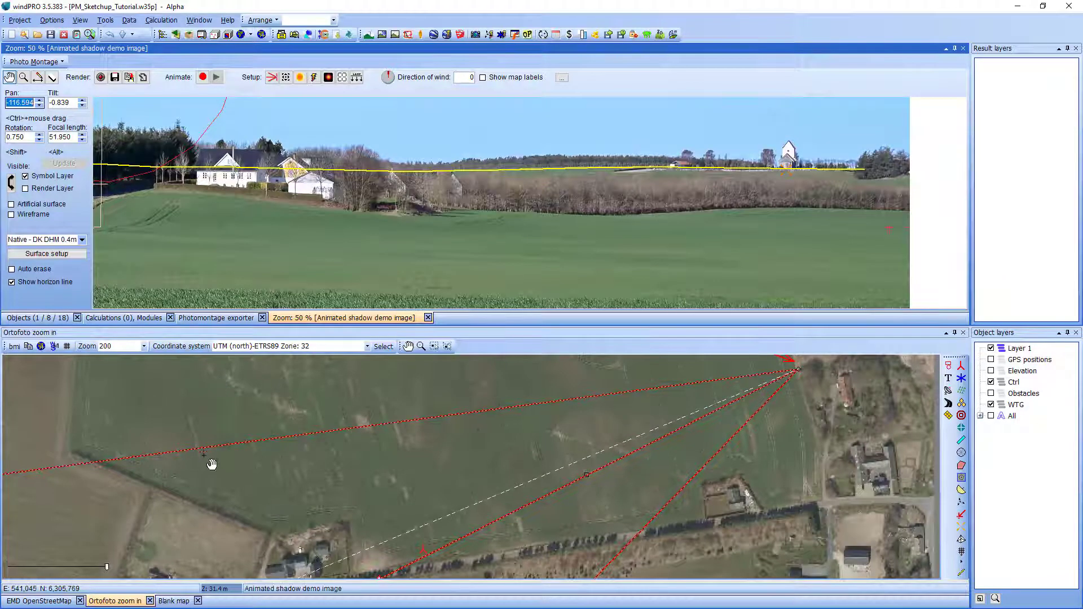
{"action": "left_click_drag", "start_coordinate": [359, 496], "coordinate": [345, 390]}
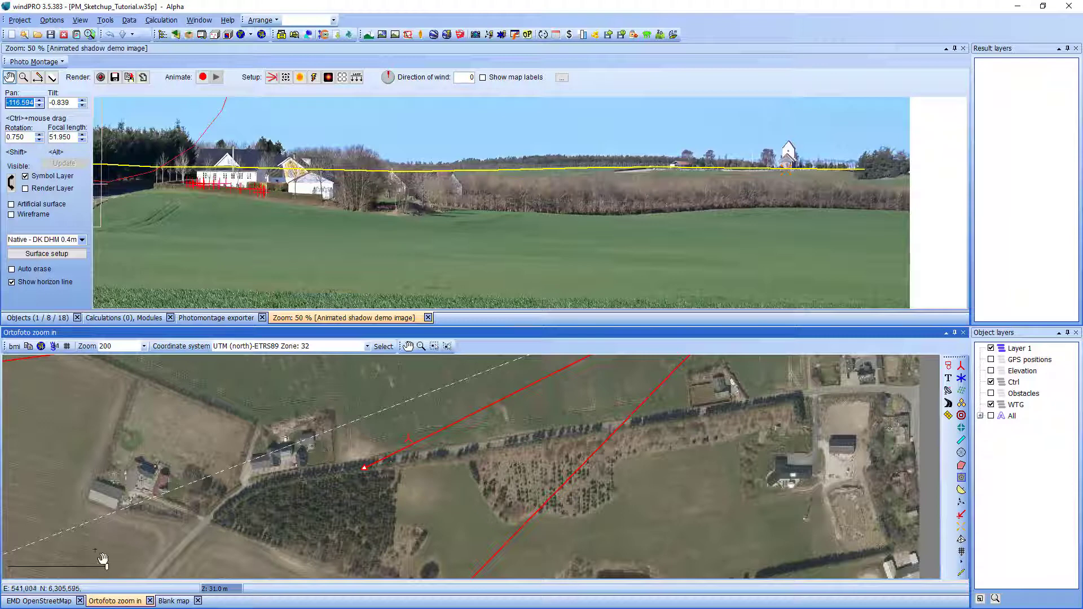
{"action": "left_click", "coordinate": [36, 601]}
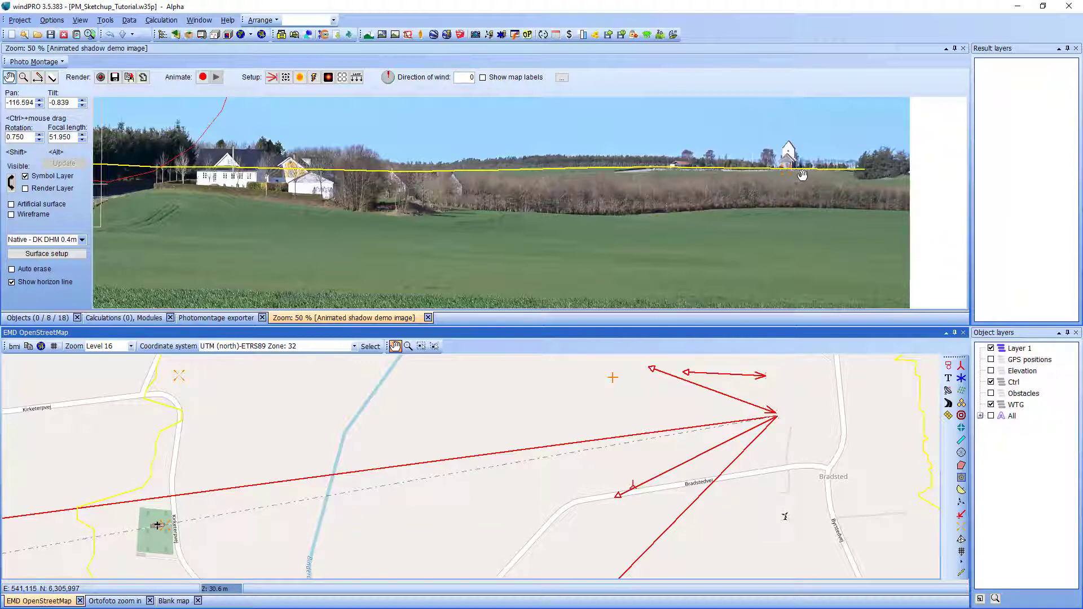
{"action": "left_click", "coordinate": [122, 601]}
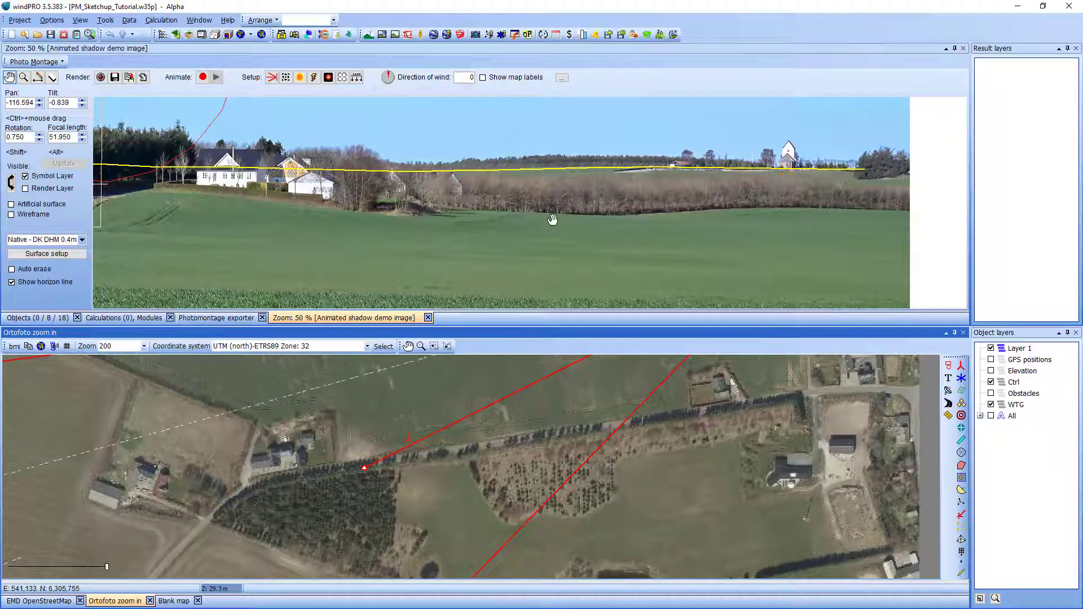
Shift the camera's pan and tilt out of alignment, auto-optimize Pan Angle and Tilt Angle, and keep the changes.
{"action": "left_click", "coordinate": [704, 215]}
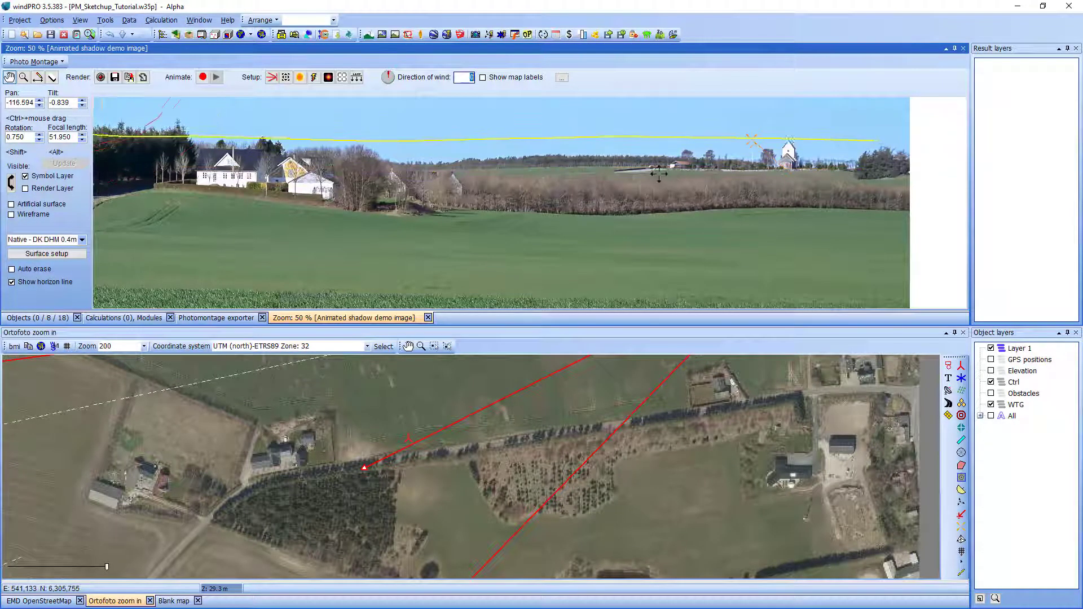
{"action": "left_click_drag", "start_coordinate": [660, 227], "coordinate": [715, 220]}
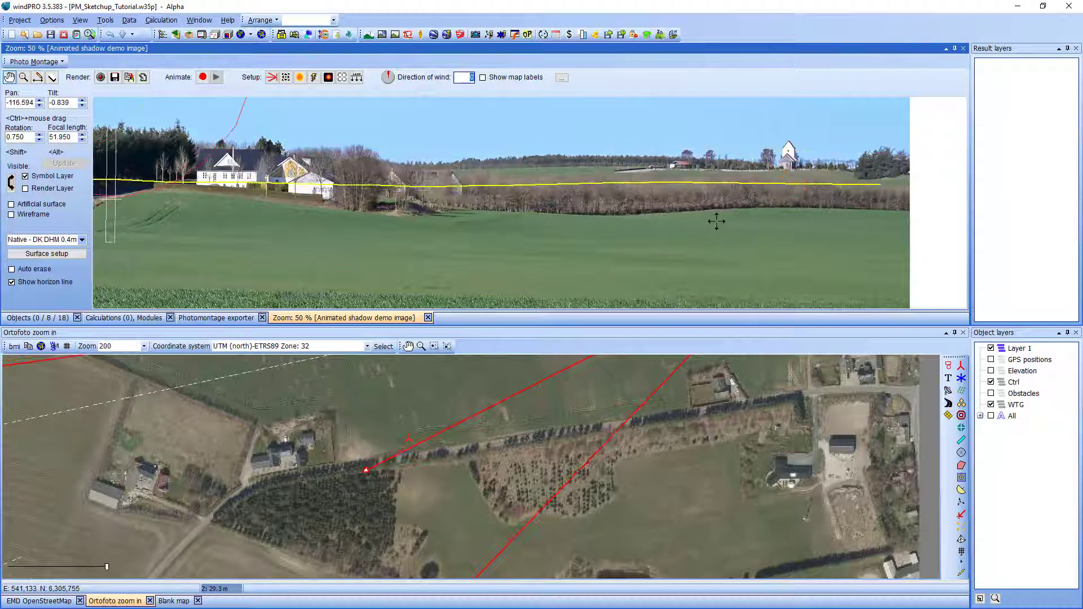
{"action": "left_click", "coordinate": [313, 77]}
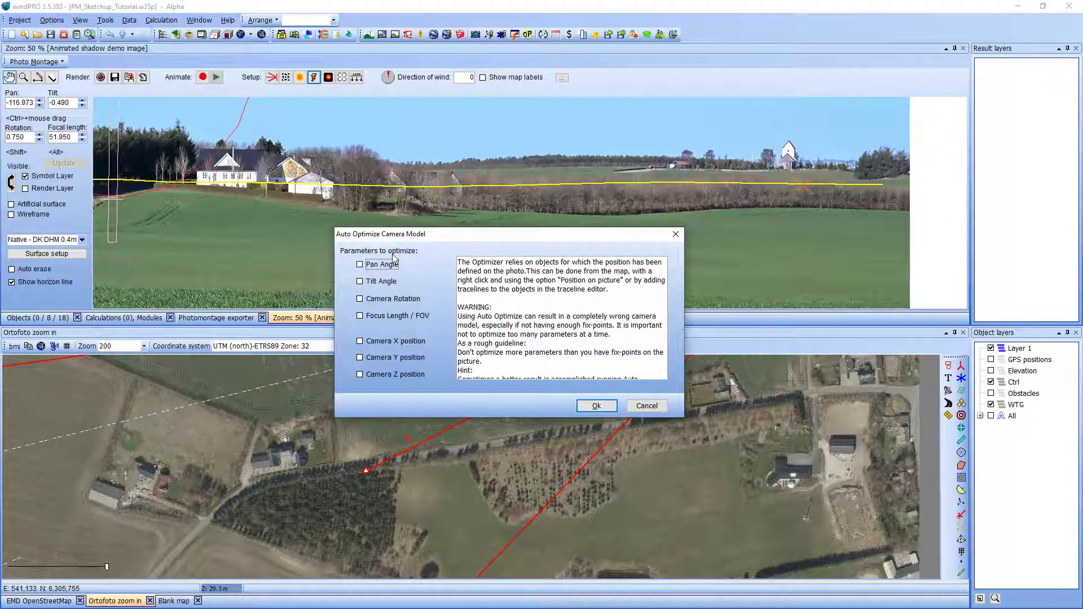
{"action": "left_click", "coordinate": [388, 283]}
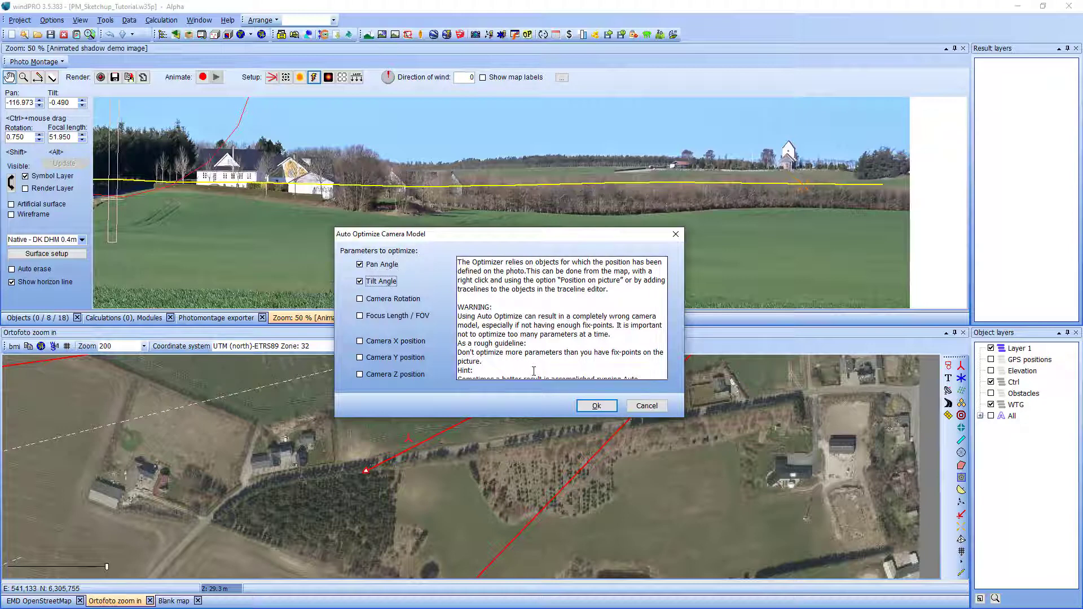
{"action": "left_click", "coordinate": [596, 405]}
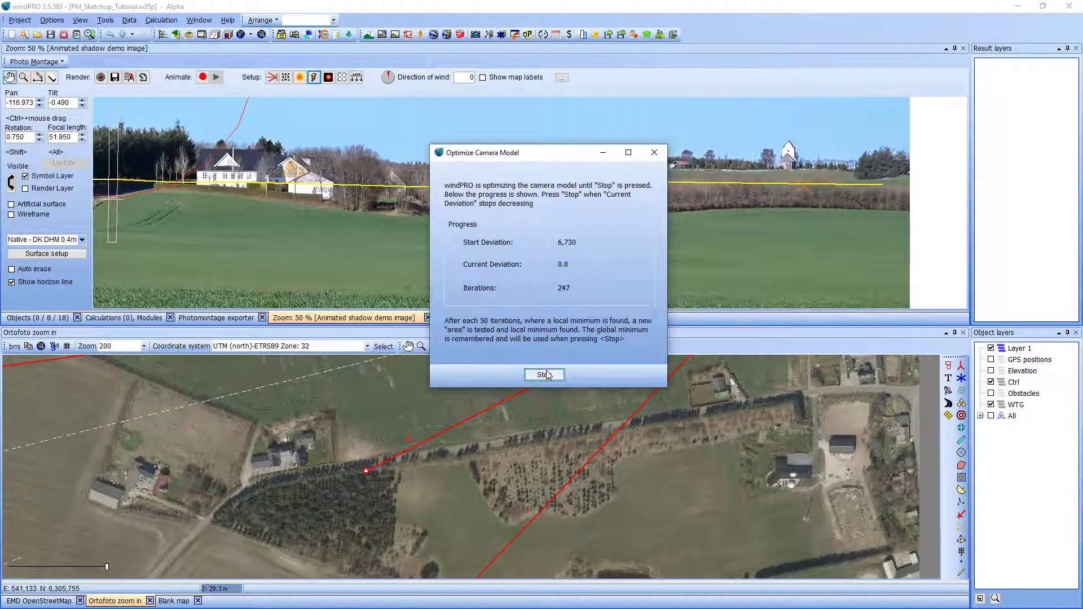
{"action": "left_click", "coordinate": [550, 375]}
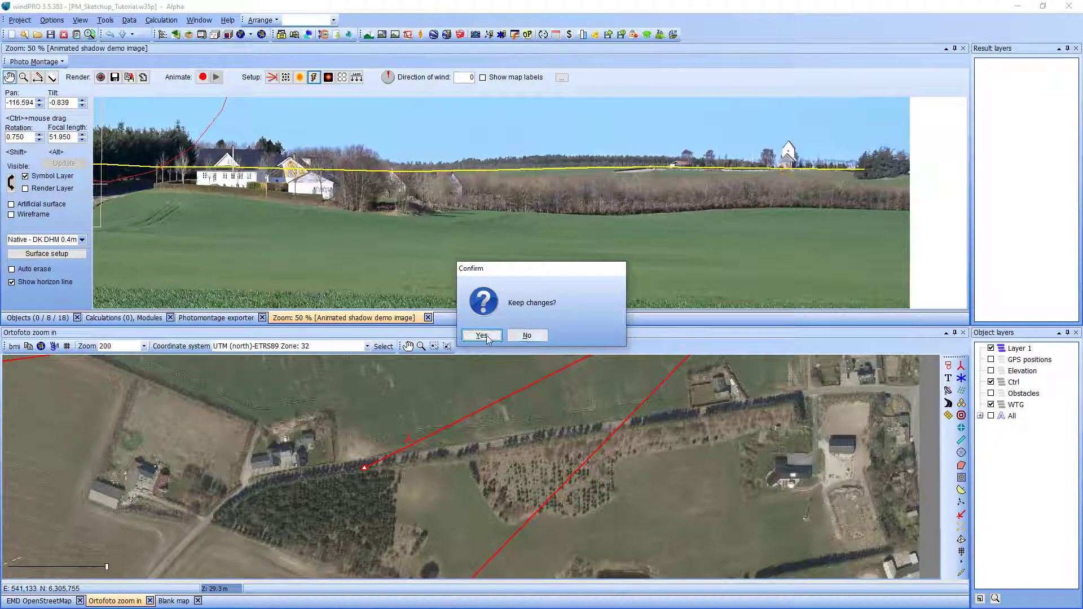
{"action": "left_click", "coordinate": [528, 336]}
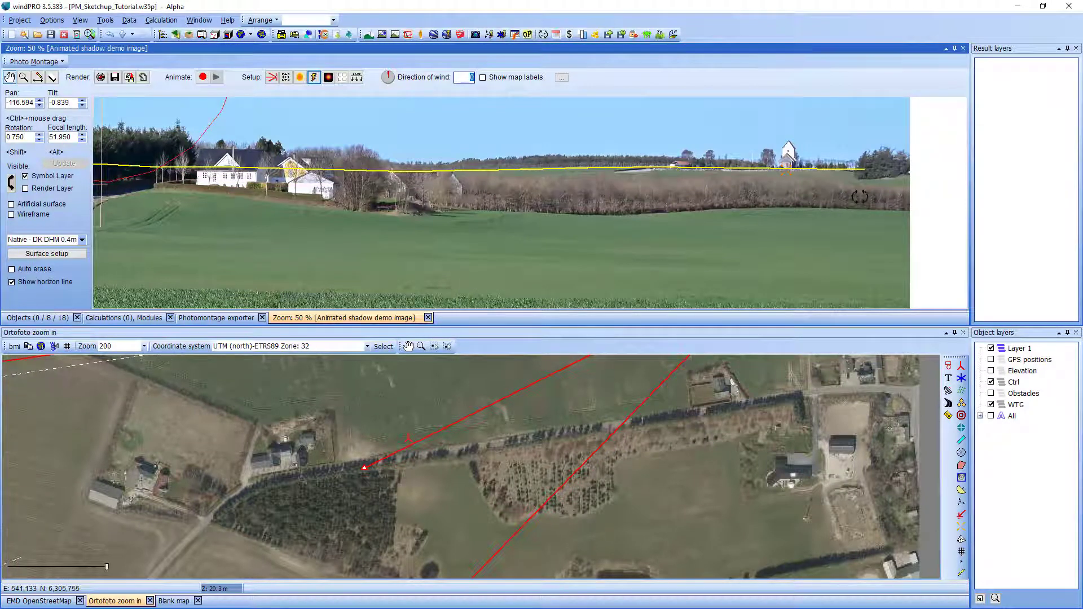
Try rotating the camera model to 3.233, and undo the rotation.
{"action": "mouse_move", "coordinate": [851, 203]}
{"action": "left_mouse_down", "text": "ctrl"}
{"action": "mouse_move", "coordinate": [849, 239]}
{"action": "mouse_move", "coordinate": [837, 235]}
{"action": "left_mouse_up", "text": "ctrl"}
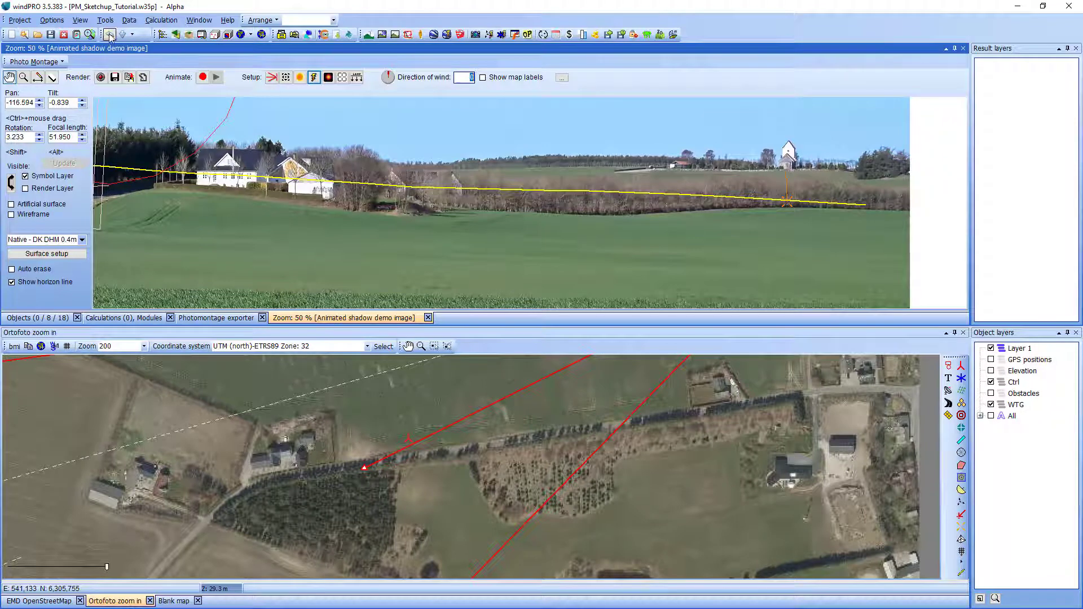
{"action": "left_click", "coordinate": [110, 35]}
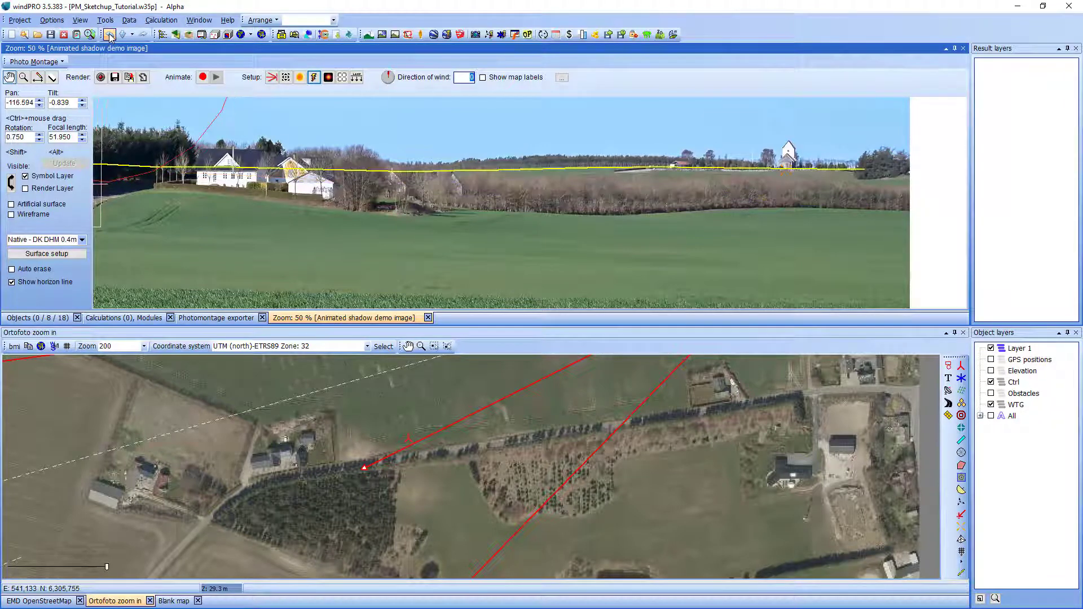
Add a photomontage exporter for the Animated shadow demo image camera with Auto projection size, 3,000 m projection distance and JPG format.
{"action": "left_click", "coordinate": [216, 318]}
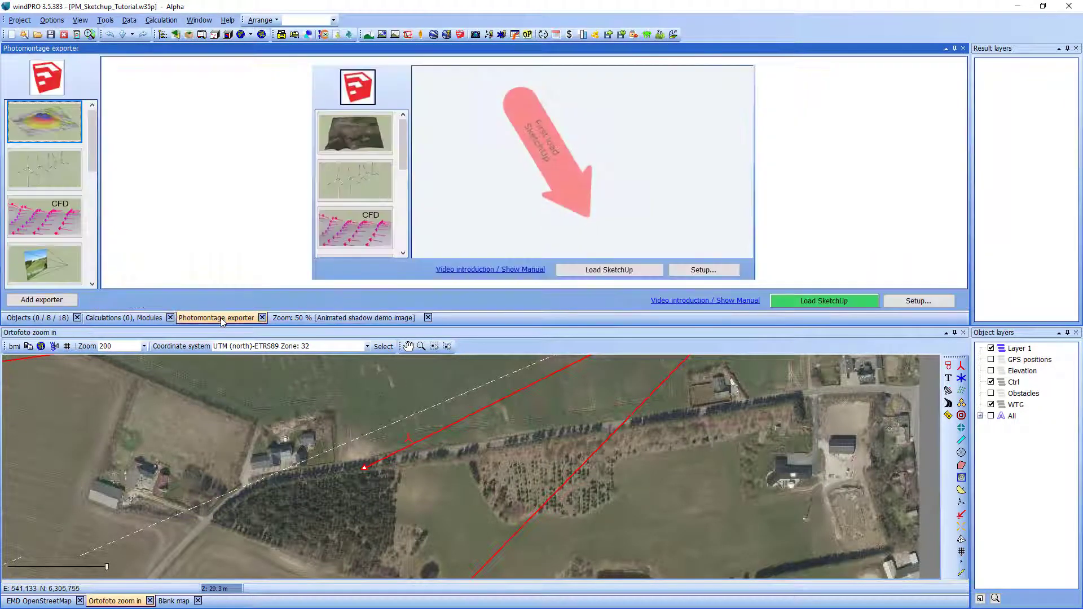
{"action": "scroll", "coordinate": [68, 169], "scroll_direction": "down", "scroll_amount": 2}
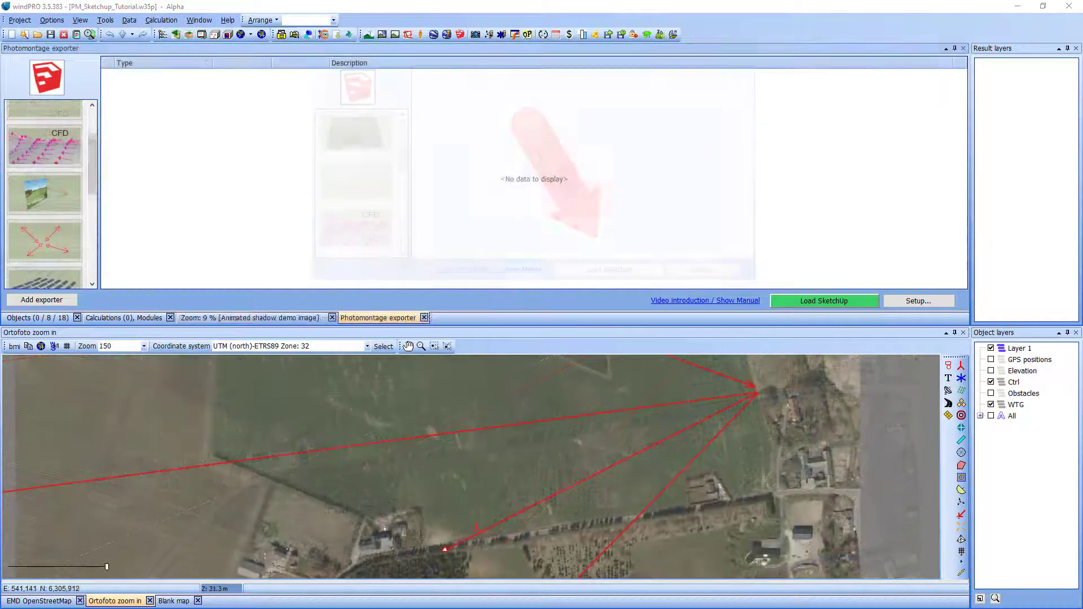
{"action": "double_click", "coordinate": [53, 188]}
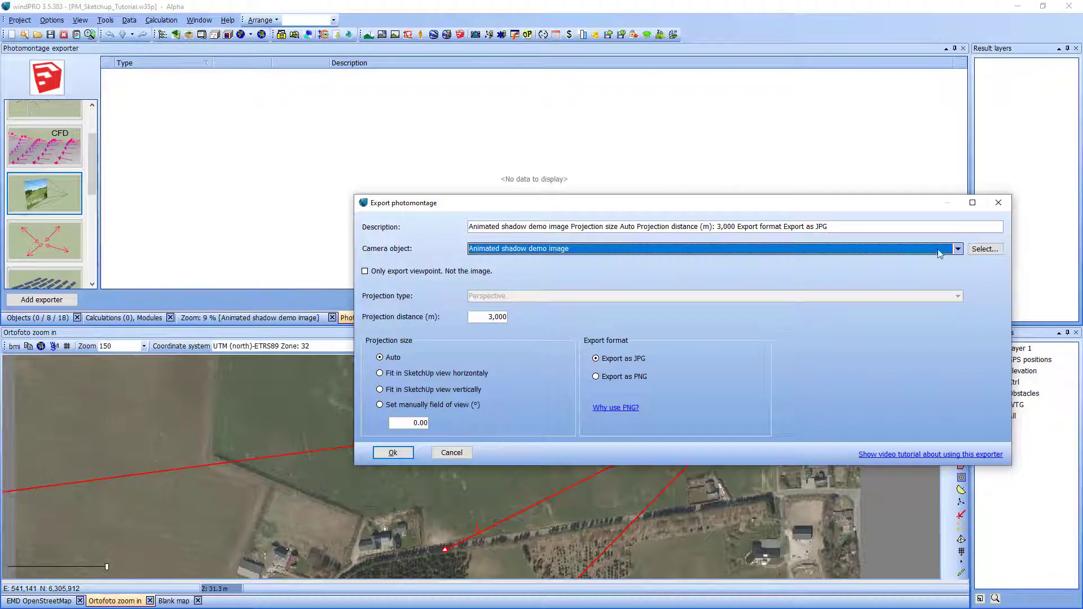
{"action": "left_click", "coordinate": [951, 252]}
{"action": "left_click", "coordinate": [952, 253]}
{"action": "left_click", "coordinate": [402, 454]}
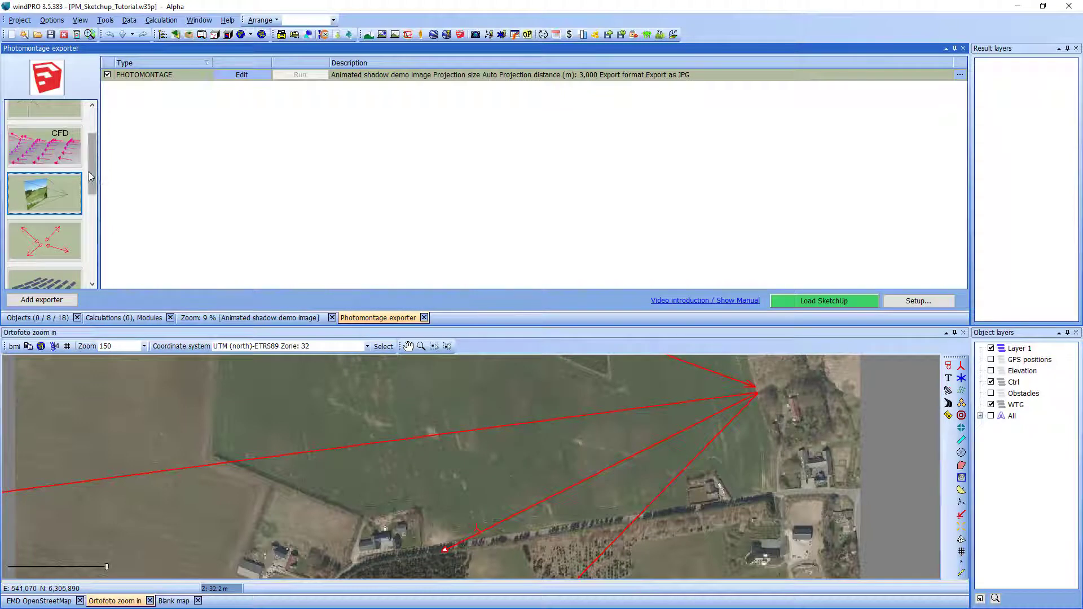
Add a surface exporter that captures the active map's visible area with map symbols and takes its elevation from the TIN.
{"action": "scroll", "coordinate": [91, 176], "scroll_direction": "up", "scroll_amount": 2}
{"action": "left_click", "coordinate": [45, 126]}
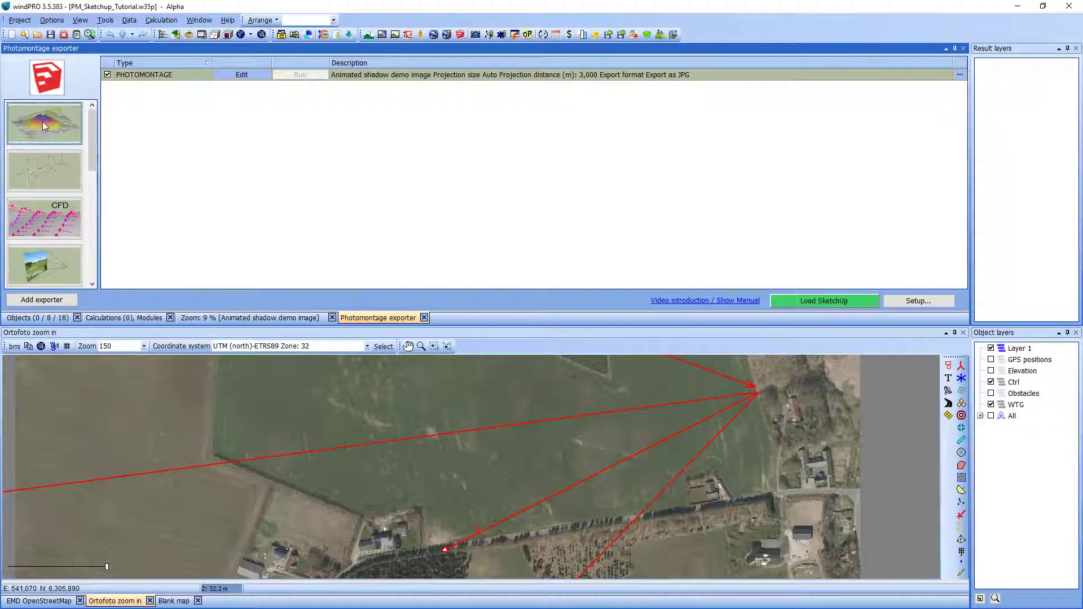
{"action": "double_click", "coordinate": [45, 126]}
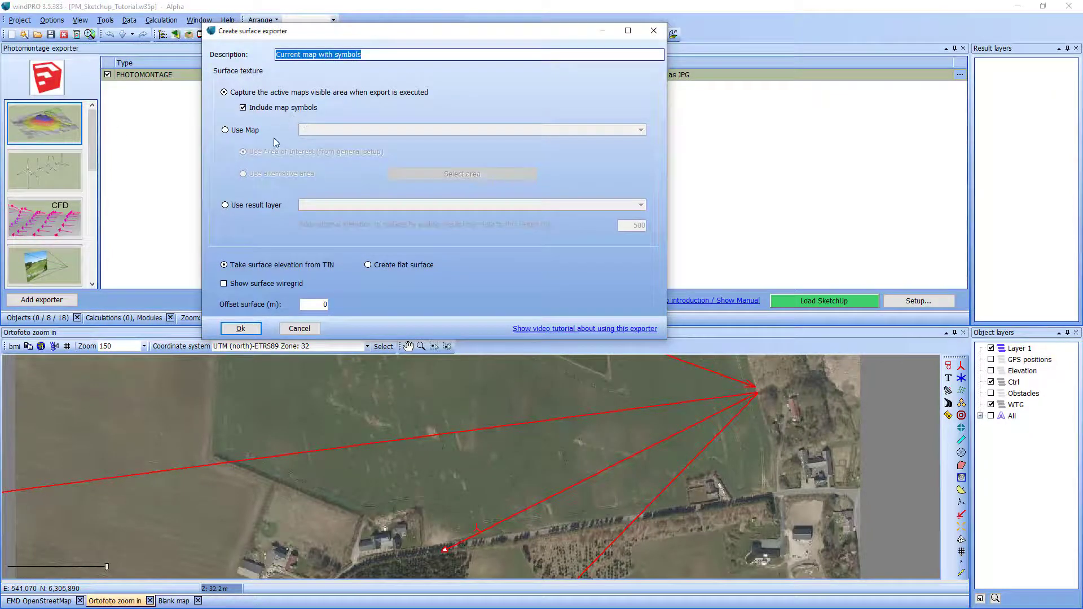
{"action": "left_click", "coordinate": [246, 330]}
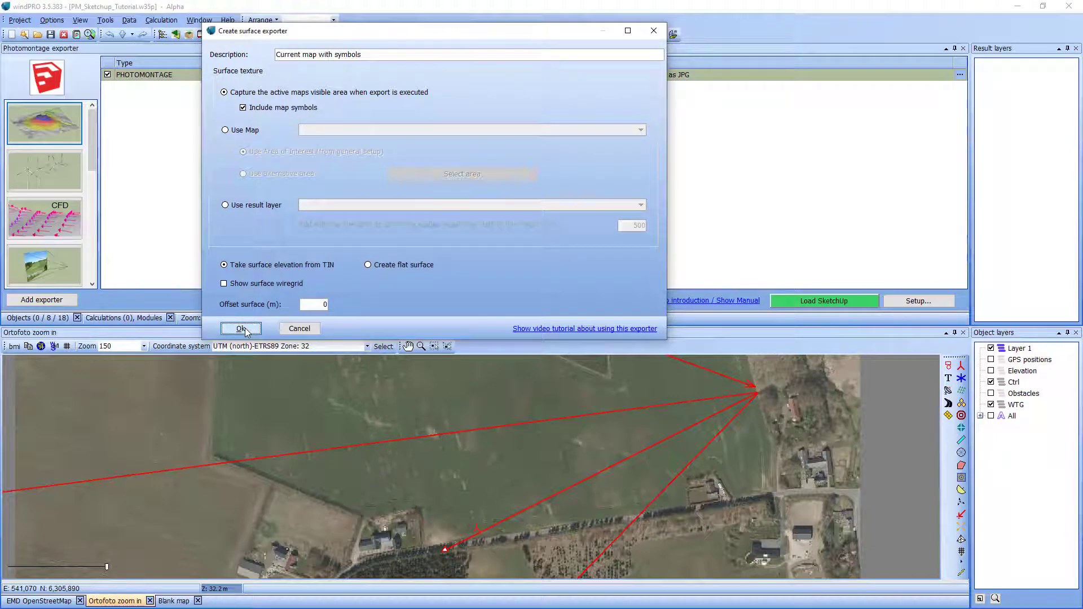
Load SketchUp, acknowledge the link to windPRO, and widen the modelling area by shrinking the Default Tray.
{"action": "left_click", "coordinate": [835, 302]}
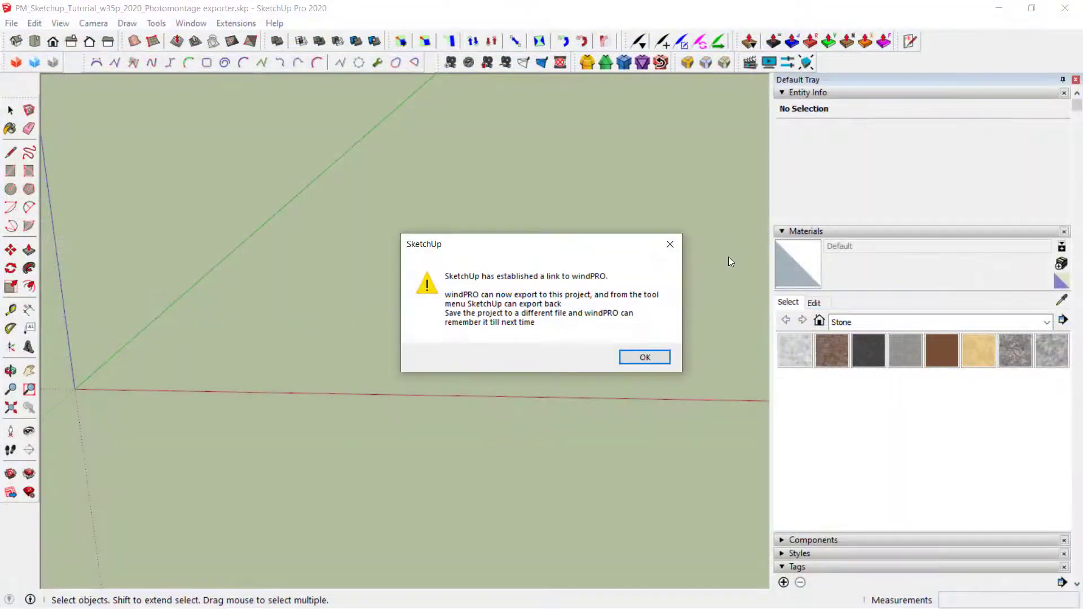
{"action": "left_click", "coordinate": [645, 355]}
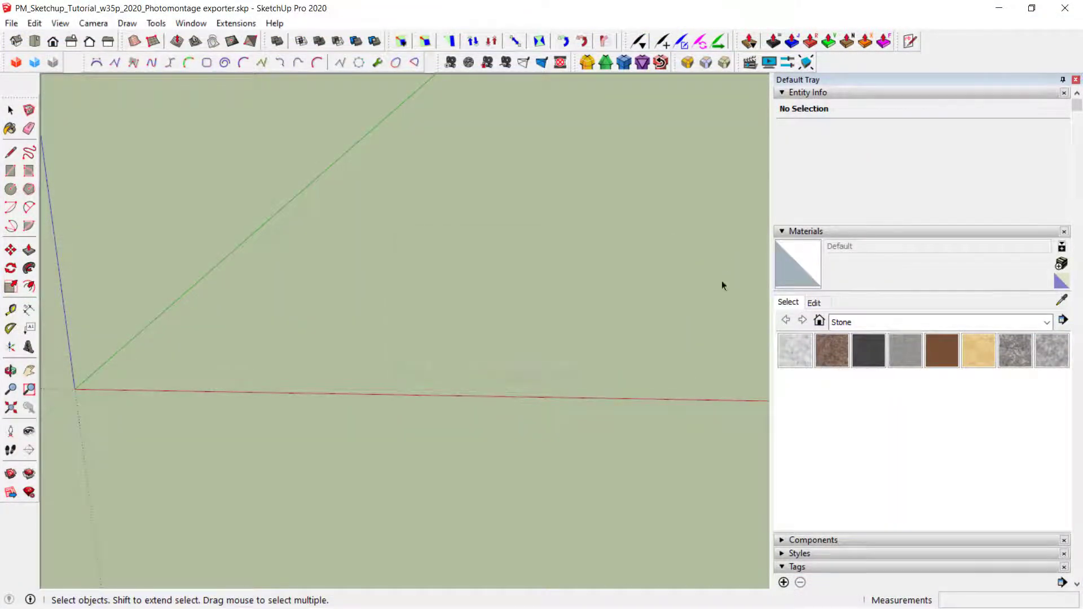
{"action": "left_click_drag", "start_coordinate": [770, 223], "coordinate": [888, 218]}
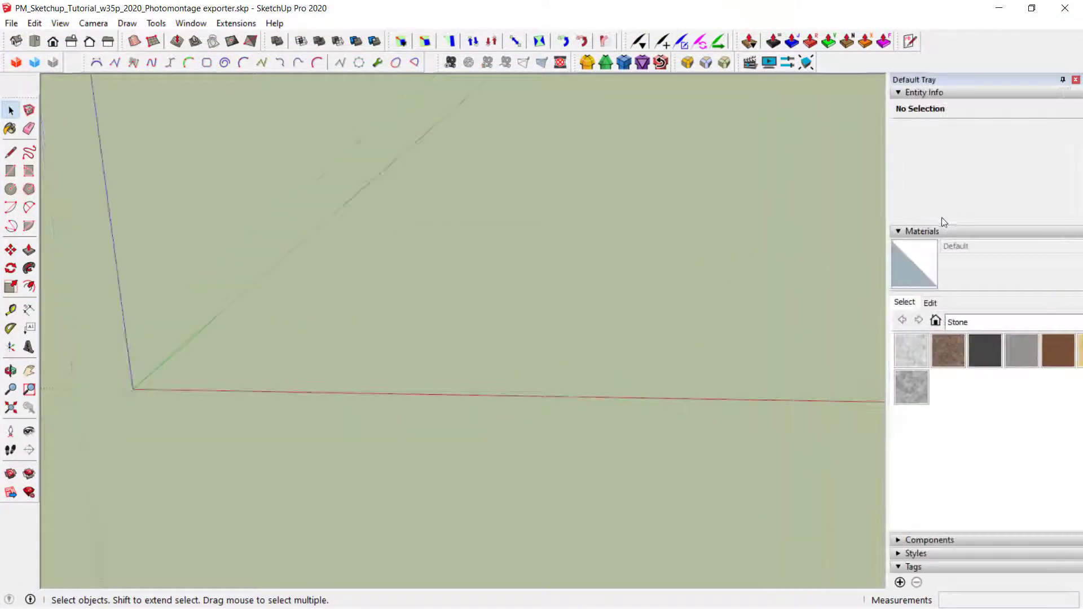
Switch back to windPRO, narrow the map window, and frame the camera and nearby houses on the orthophoto for export.
{"action": "left_click", "coordinate": [998, 11]}
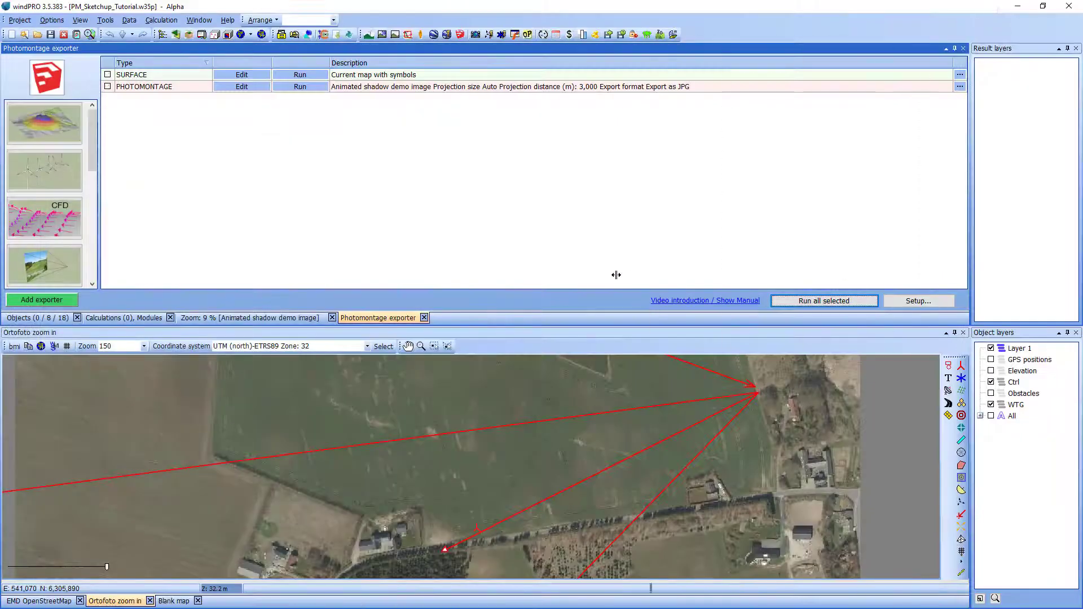
{"action": "left_click_drag", "start_coordinate": [616, 273], "coordinate": [581, 274]}
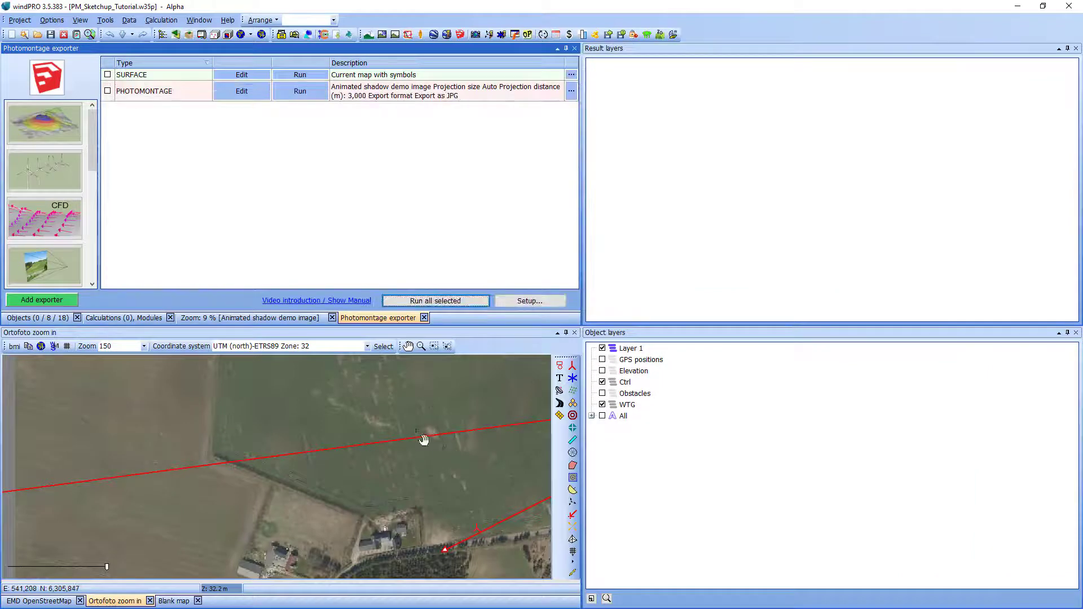
{"action": "left_click_drag", "start_coordinate": [425, 472], "coordinate": [198, 459]}
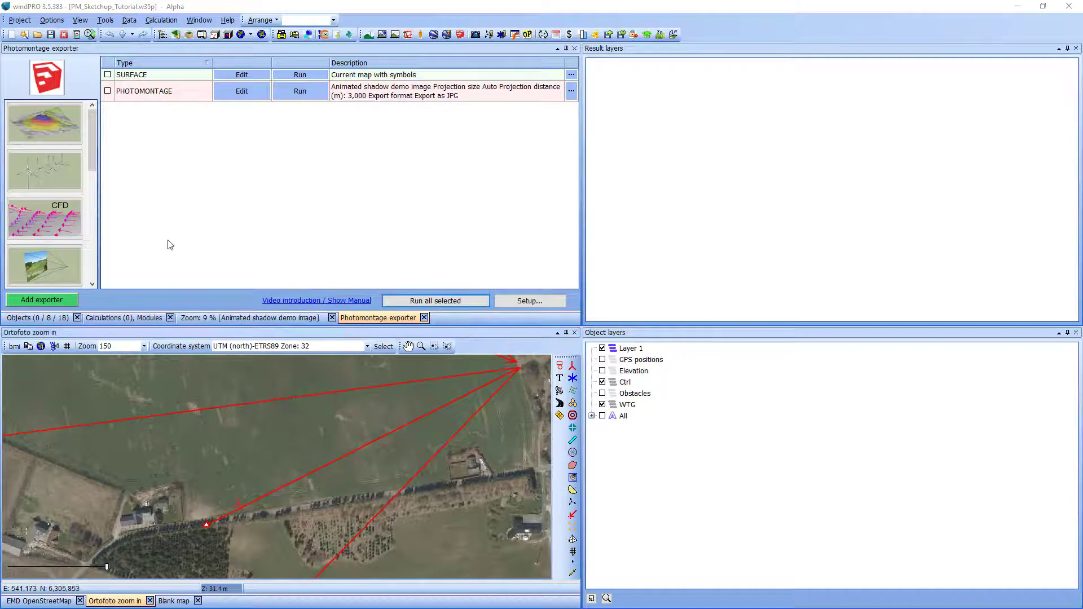
Run the surface and photomontage exporters together to send both to SketchUp.
{"action": "left_click", "coordinate": [107, 75]}
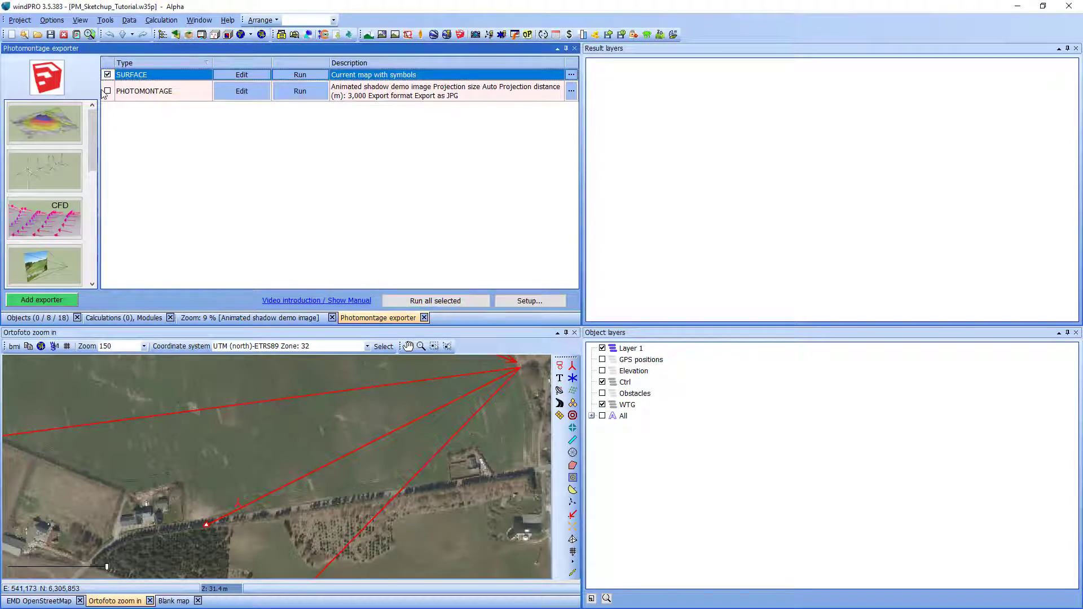
{"action": "left_click", "coordinate": [108, 92]}
{"action": "left_click", "coordinate": [447, 301]}
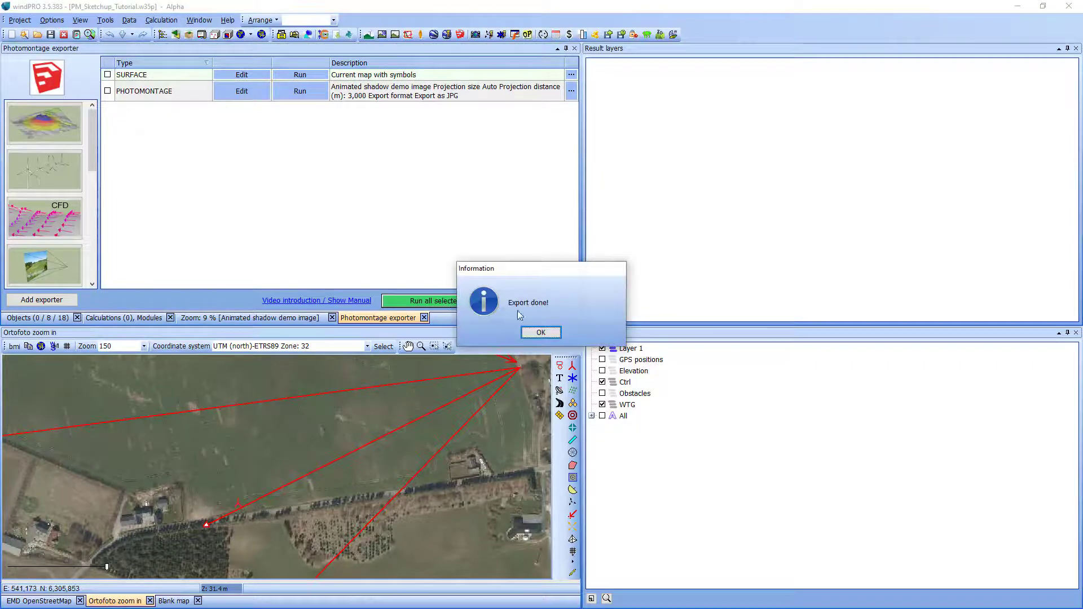
{"action": "left_click", "coordinate": [541, 333]}
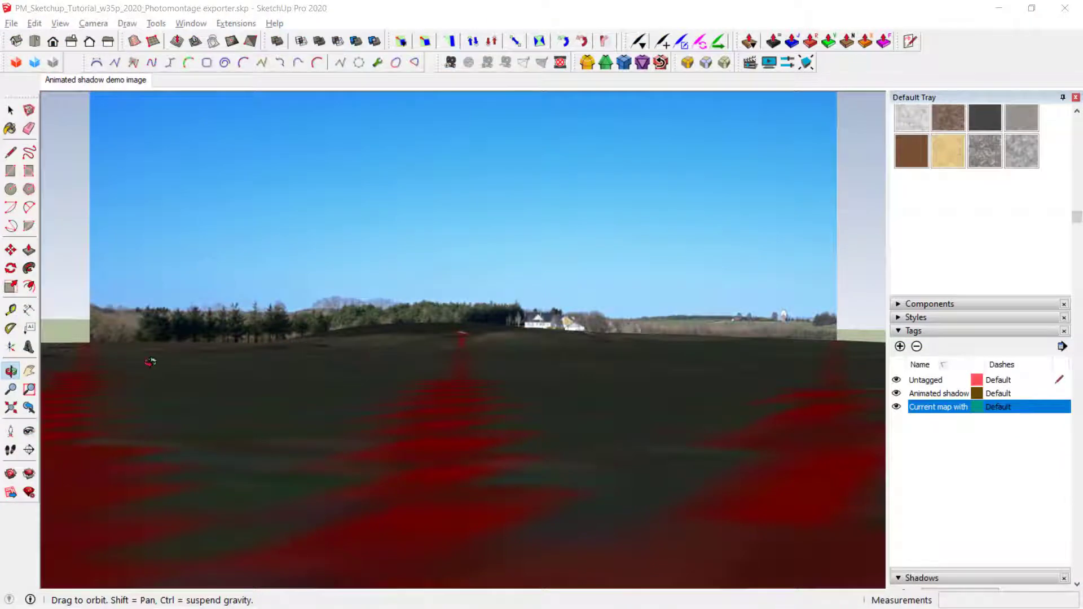
Examine the draped terrain surface and projected photo from above and up close, and return to the Animated shadow demo image scene.
{"action": "left_click", "coordinate": [11, 371]}
{"action": "left_click_drag", "start_coordinate": [372, 438], "coordinate": [368, 441]}
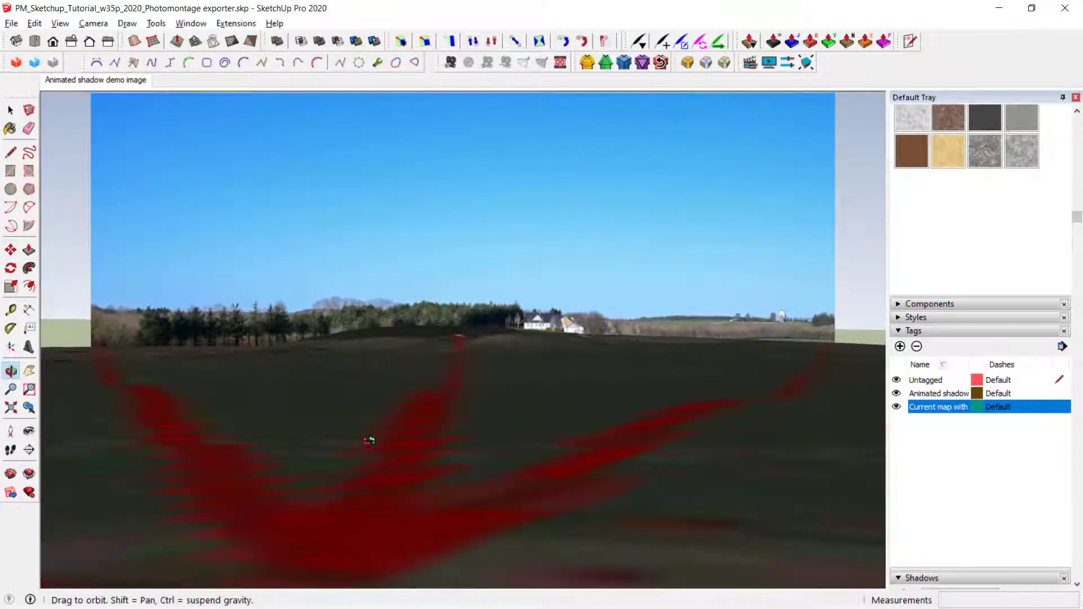
{"action": "scroll", "coordinate": [368, 441], "scroll_direction": "down", "scroll_amount": 6}
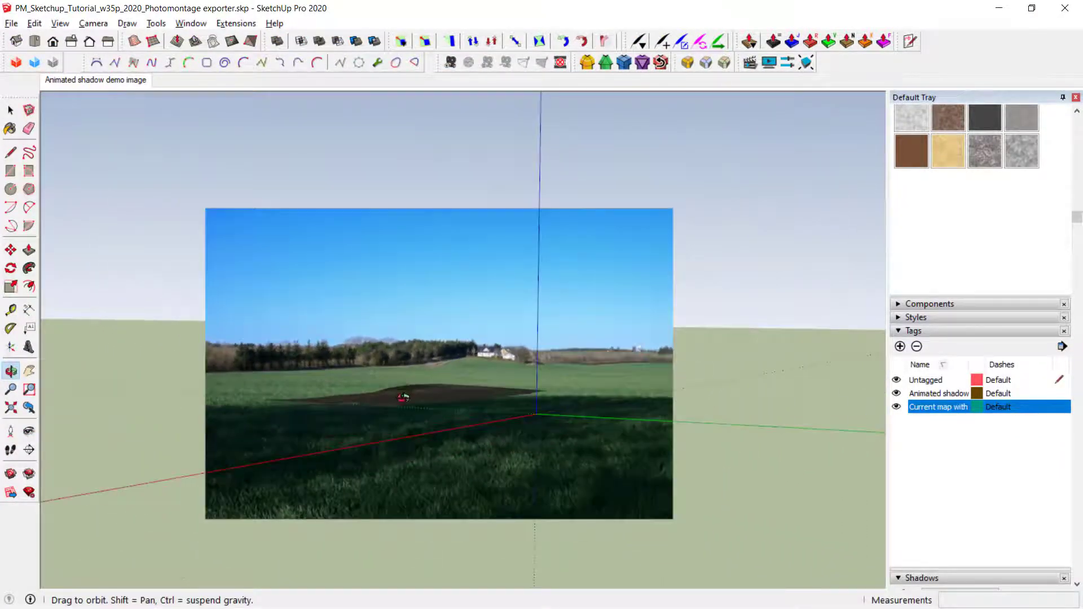
{"action": "mouse_move", "coordinate": [403, 398]}
{"action": "left_mouse_down"}
{"action": "mouse_move", "coordinate": [370, 501]}
{"action": "mouse_move", "coordinate": [308, 500]}
{"action": "left_mouse_up"}
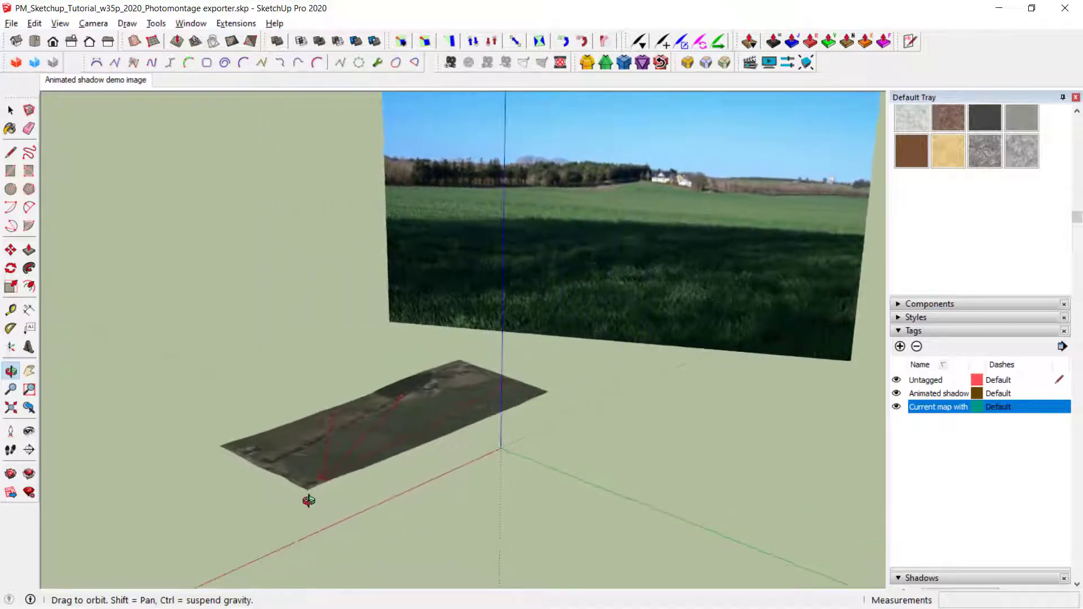
{"action": "scroll", "coordinate": [353, 438], "scroll_direction": "up", "scroll_amount": 8}
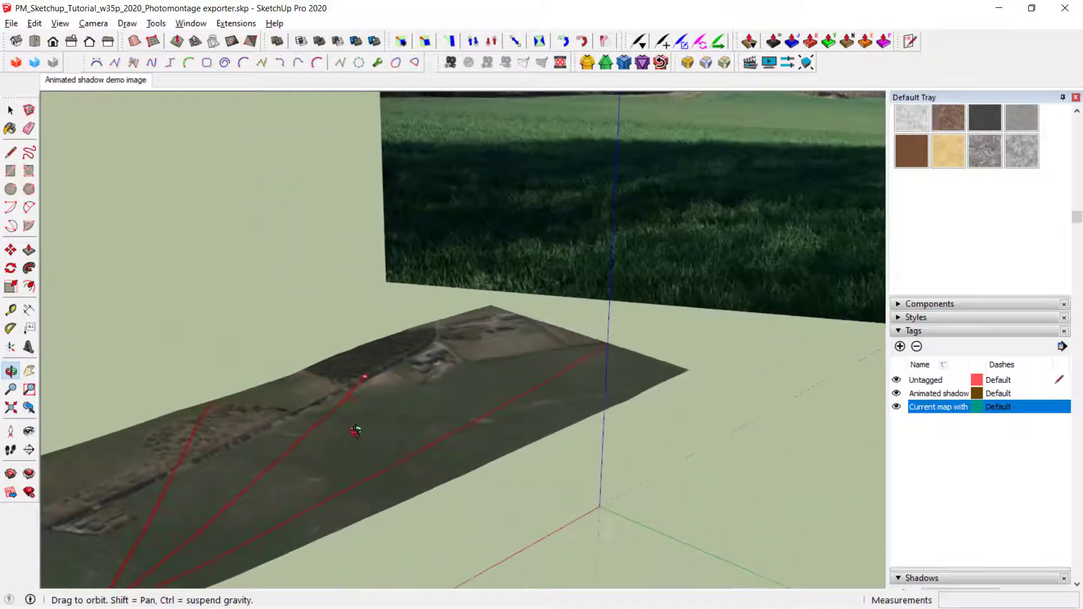
{"action": "scroll", "coordinate": [355, 432], "scroll_direction": "up", "scroll_amount": 3}
{"action": "left_click_drag", "start_coordinate": [355, 430], "coordinate": [248, 228]}
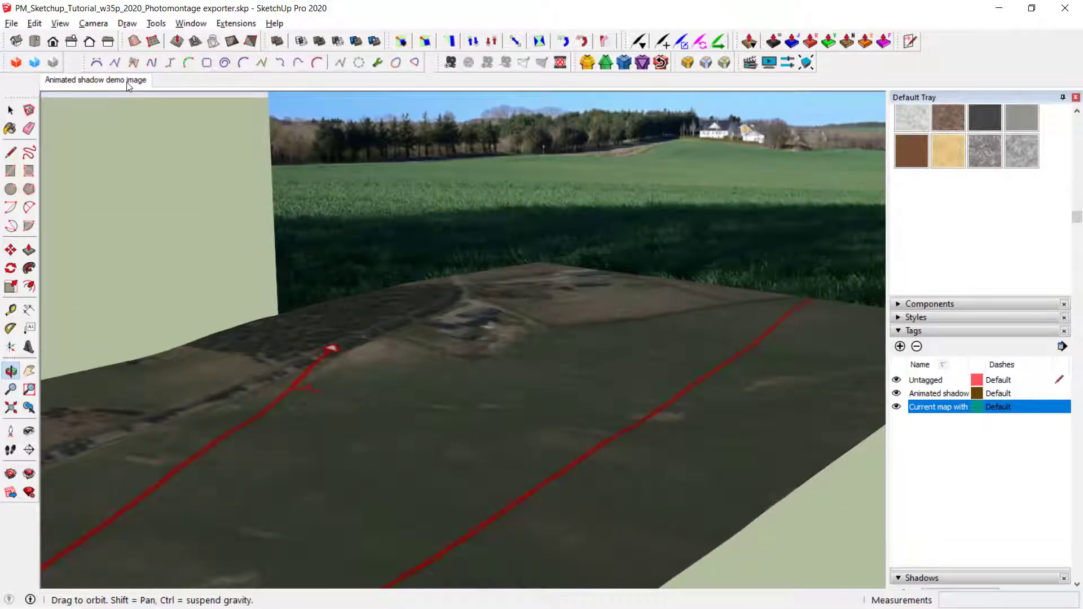
{"action": "left_click", "coordinate": [128, 80]}
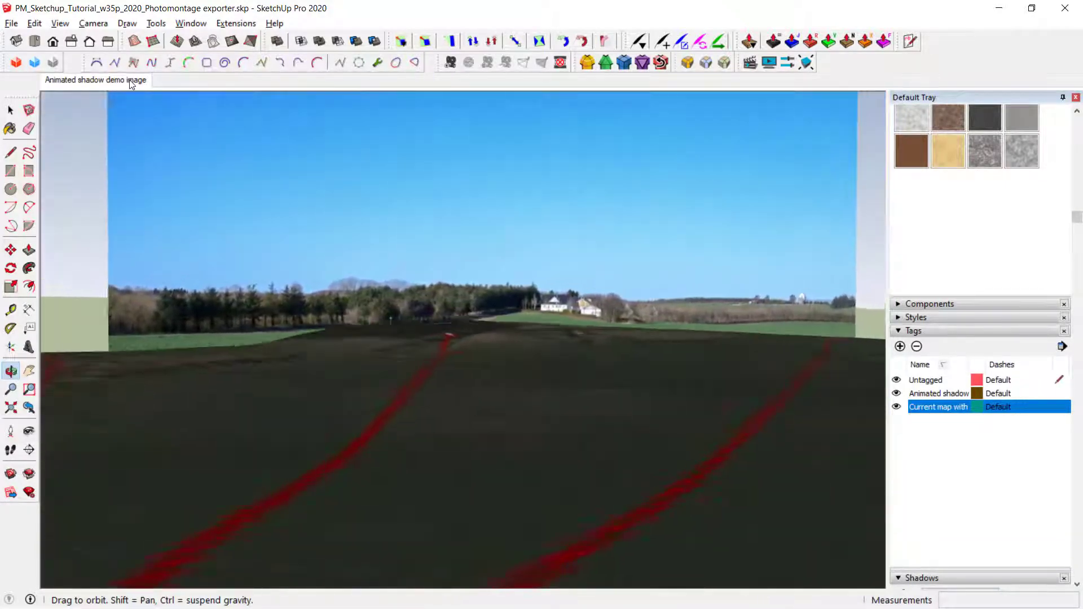
Check in the OpenGL preferences that maximum texture size is enabled for sharper textures.
{"action": "left_click", "coordinate": [190, 23]}
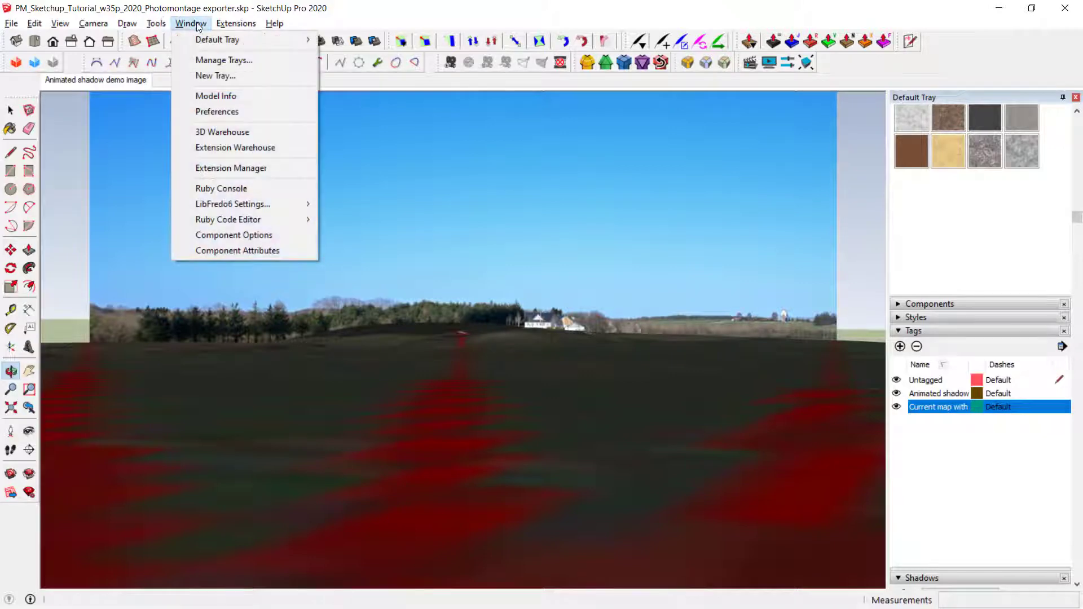
{"action": "left_click", "coordinate": [236, 111]}
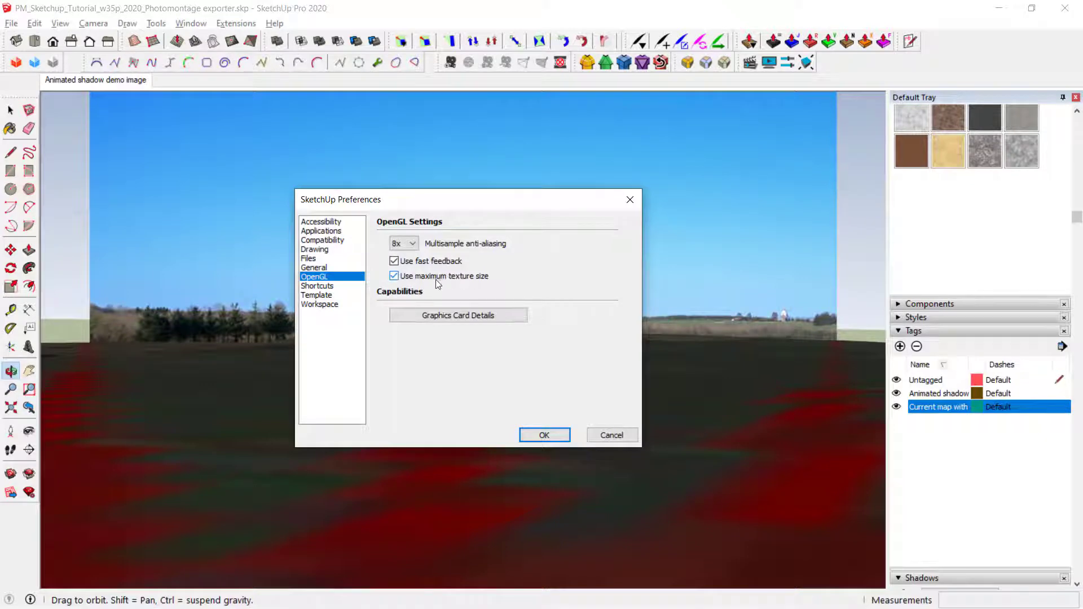
{"action": "left_click", "coordinate": [545, 434]}
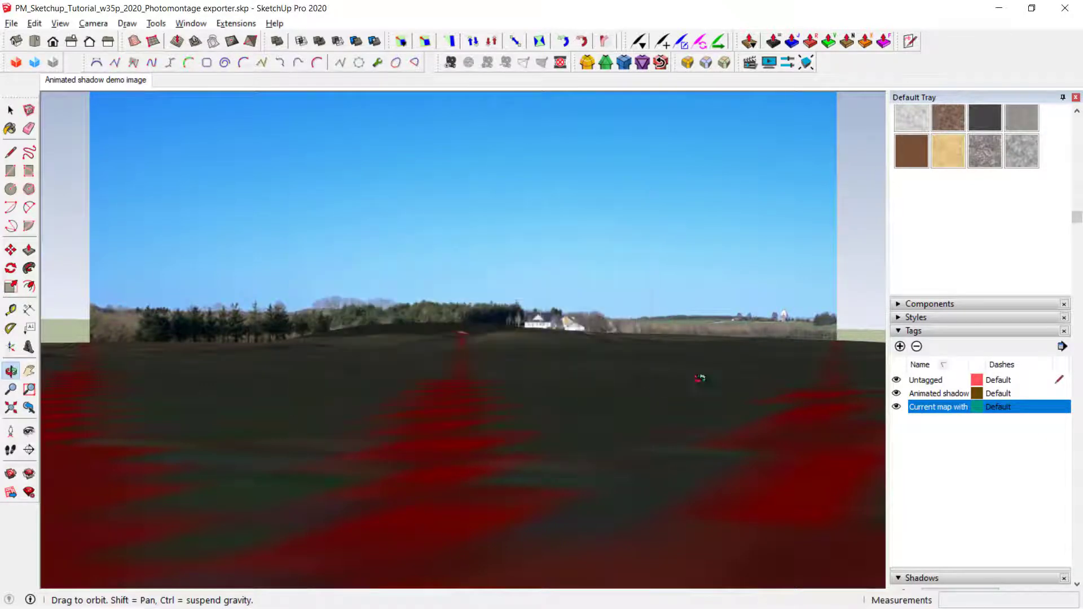
Switch the exported map surface's tag off and on to compare the terrain with the photo behind it.
{"action": "left_click", "coordinate": [896, 407]}
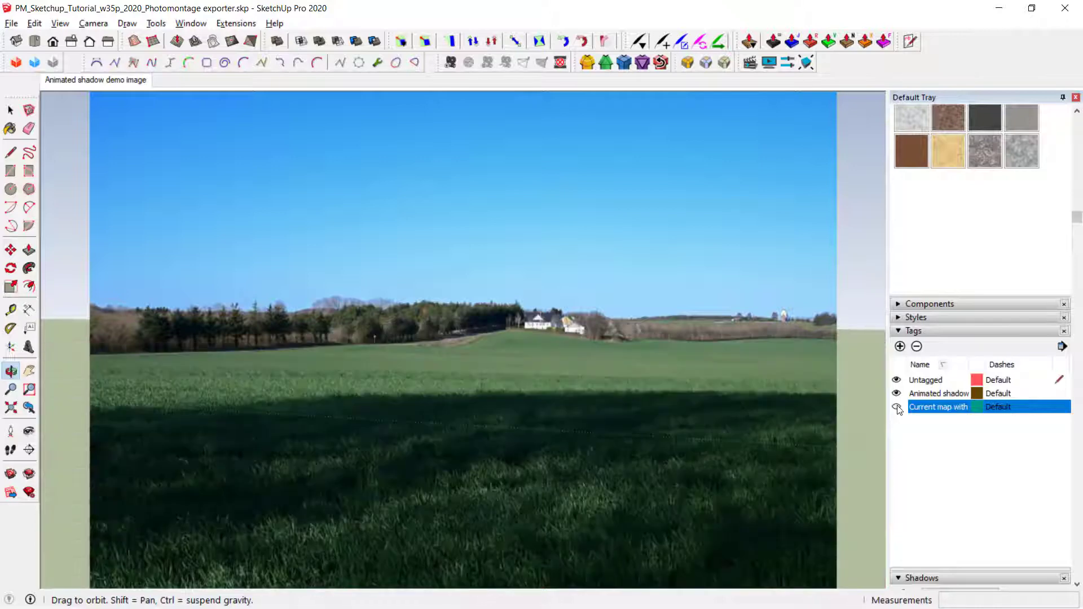
{"action": "left_click", "coordinate": [896, 407]}
{"action": "left_click", "coordinate": [896, 406]}
{"action": "left_click", "coordinate": [896, 407]}
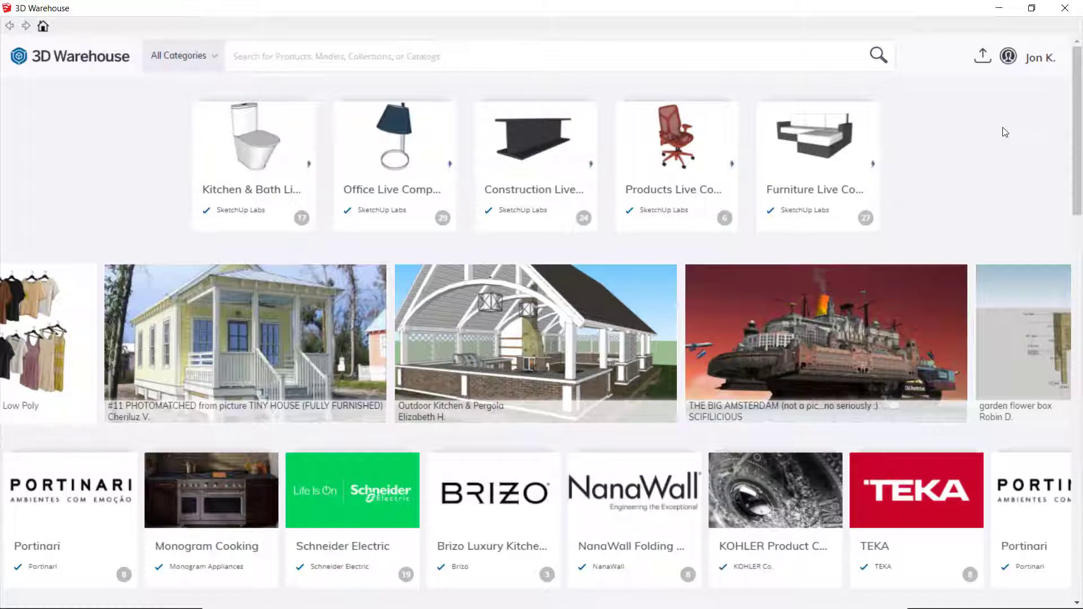
Search 3D Warehouse for silo, limit the results to 10 K polygons, and browse to the grain silos.
{"action": "type", "text": "silo"}
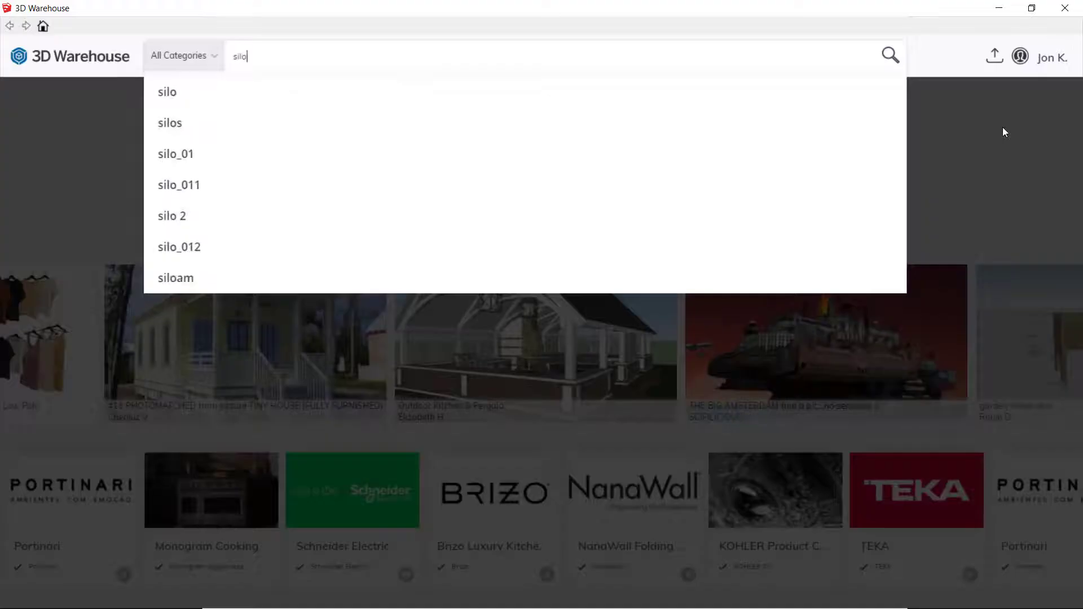
{"action": "key", "text": "Return"}
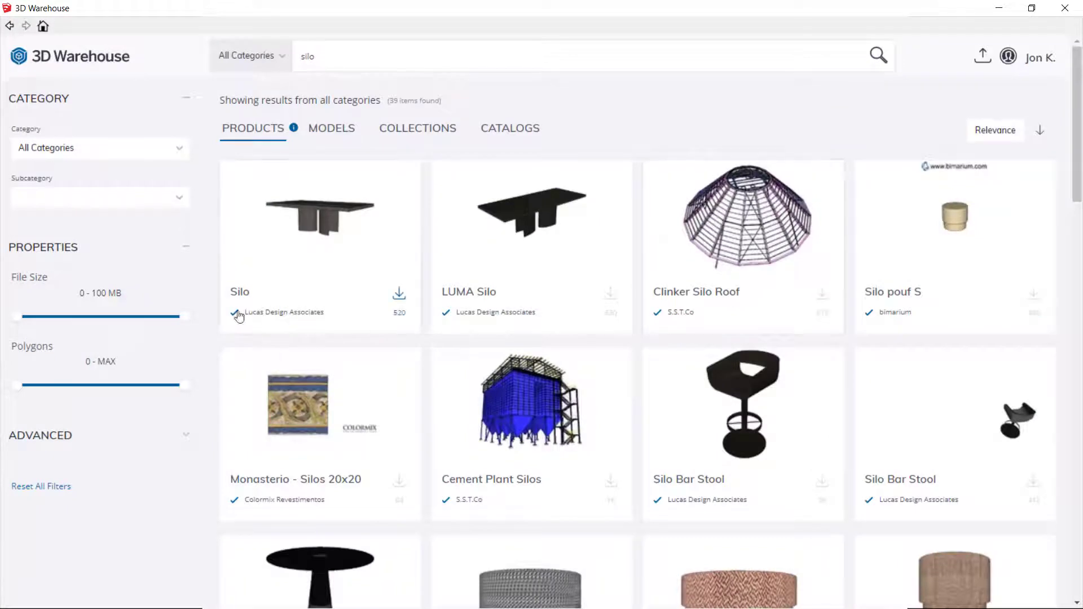
{"action": "left_click_drag", "start_coordinate": [185, 385], "coordinate": [91, 385]}
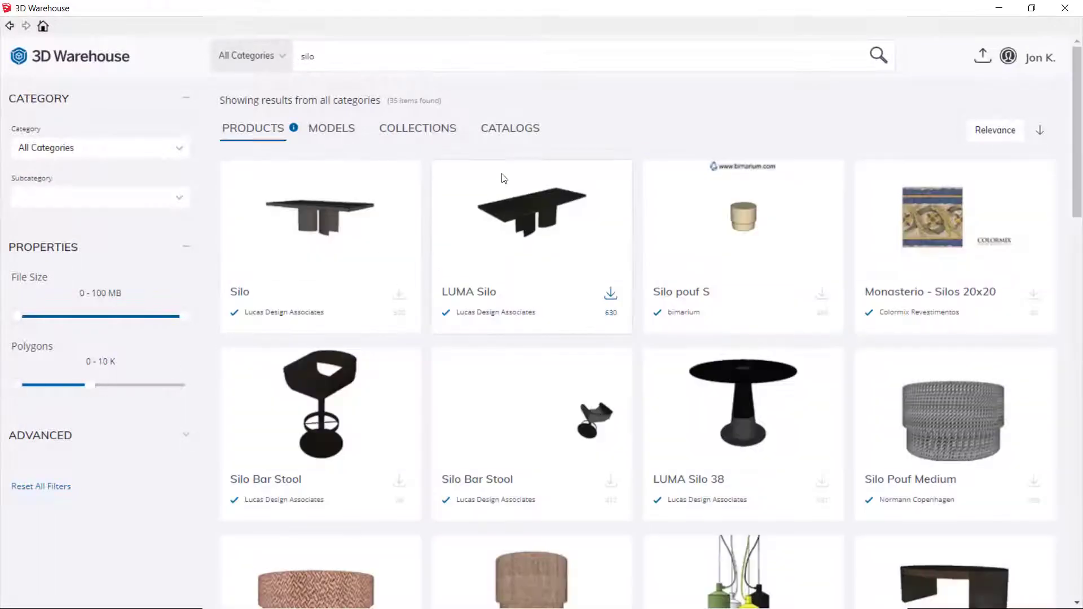
{"action": "scroll", "coordinate": [636, 410], "scroll_direction": "down", "scroll_amount": 1}
{"action": "scroll", "coordinate": [636, 410], "scroll_direction": "down", "scroll_amount": 8}
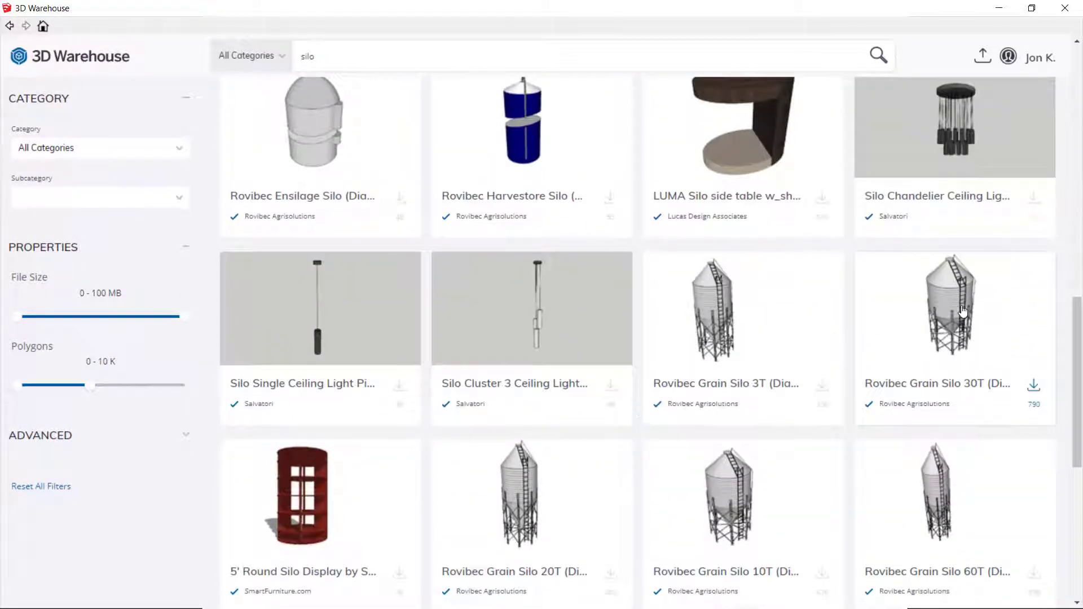
Load the Rovibec Grain Silo 30T directly into the model and place it beside the white farmhouse in the photo.
{"action": "left_click", "coordinate": [970, 324]}
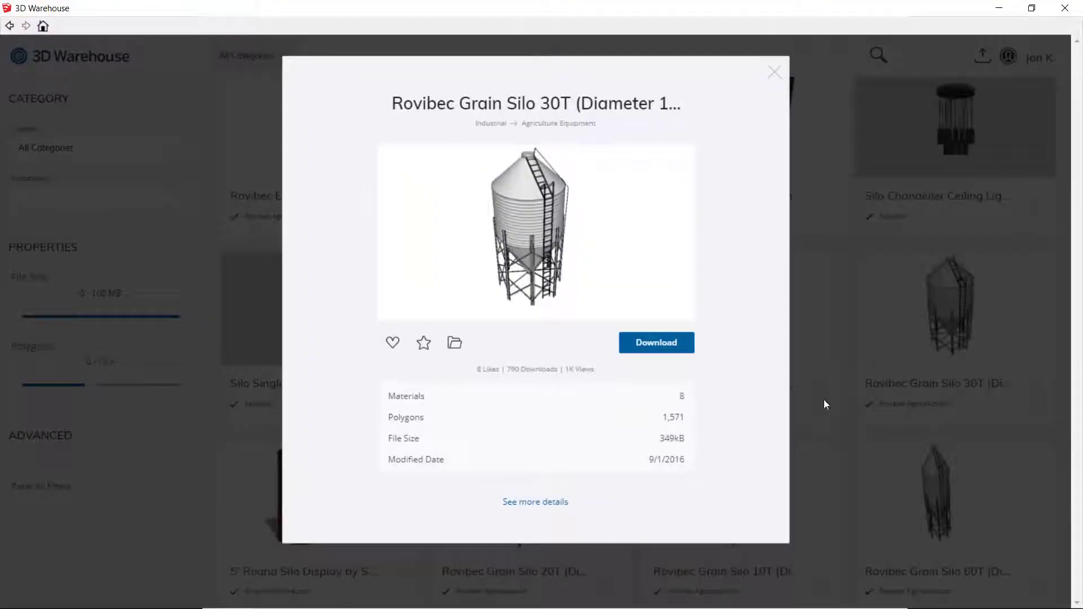
{"action": "left_click", "coordinate": [677, 344]}
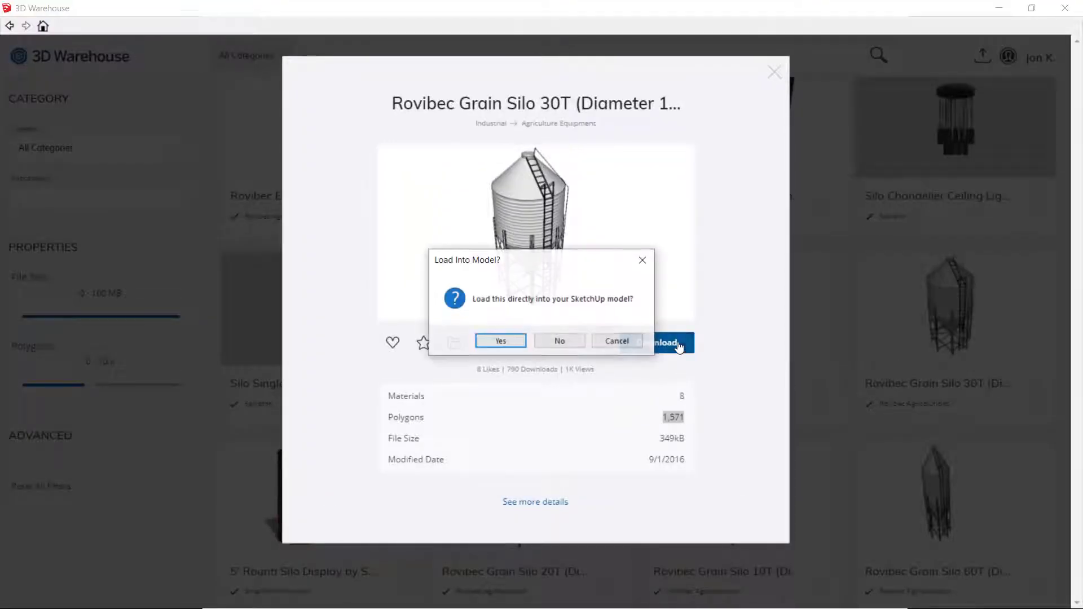
{"action": "left_click", "coordinate": [495, 341]}
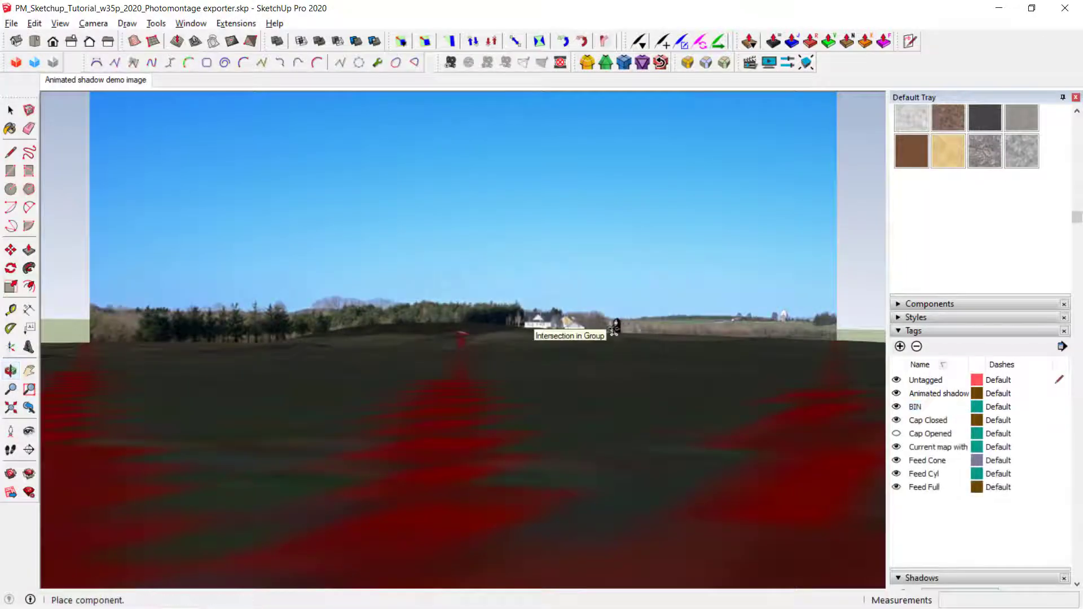
{"action": "left_click", "coordinate": [591, 332]}
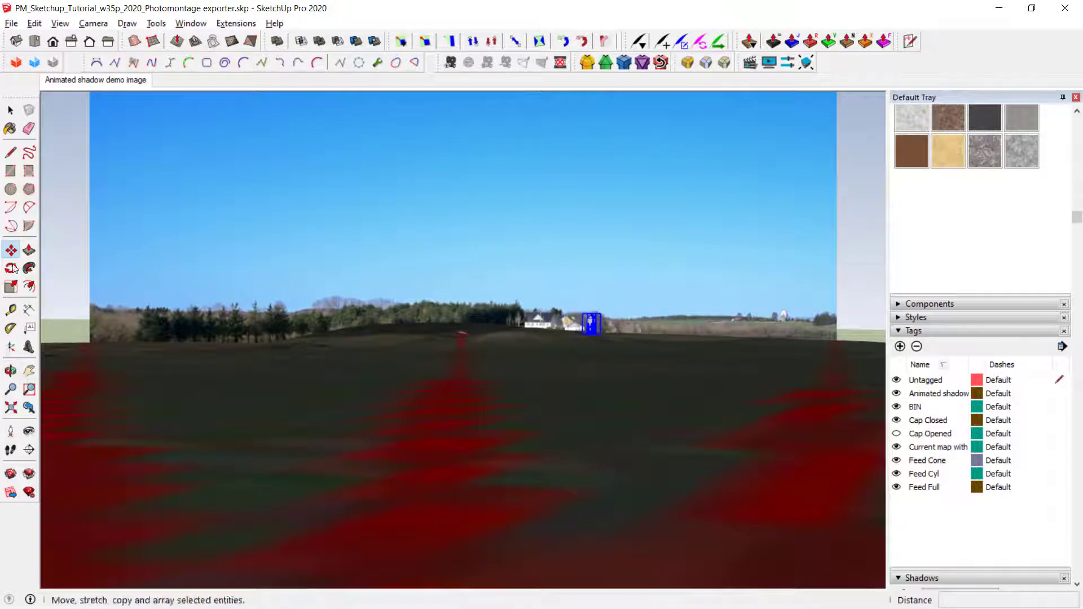
Move the silo about 14.6 m across the terrain to open ground beside the farm buildings.
{"action": "left_click", "coordinate": [10, 373]}
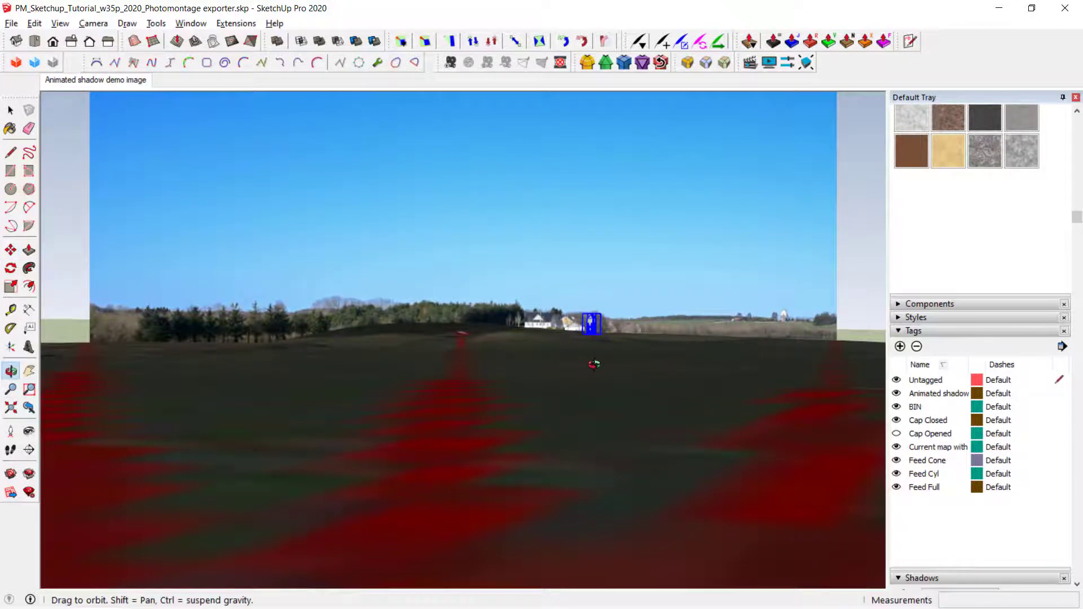
{"action": "left_click_drag", "start_coordinate": [594, 364], "coordinate": [681, 555]}
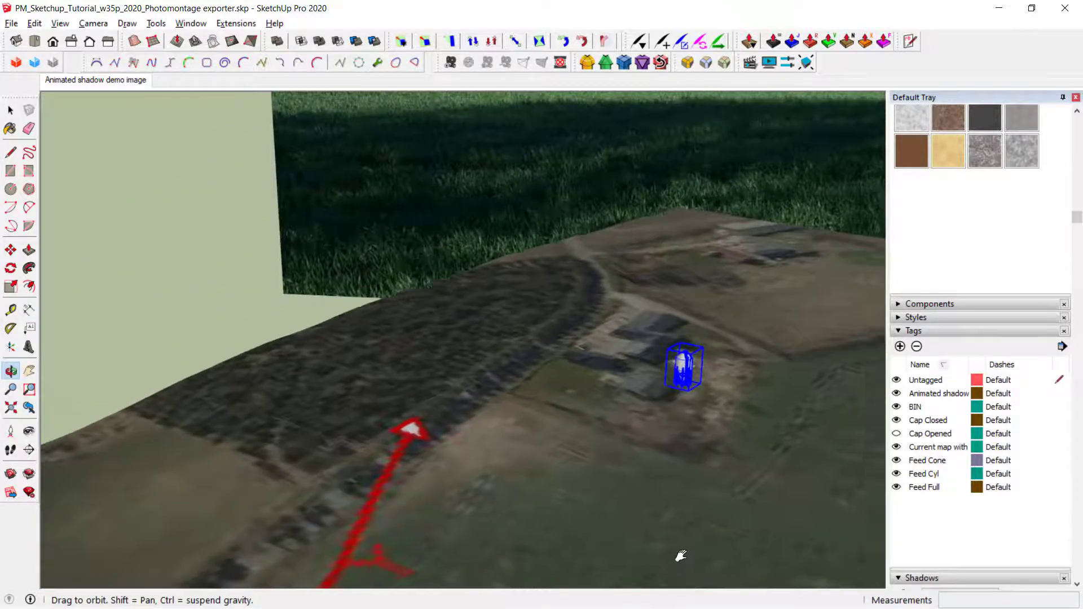
{"action": "left_click", "coordinate": [10, 250]}
{"action": "scroll", "coordinate": [679, 385], "scroll_direction": "up", "scroll_amount": 5}
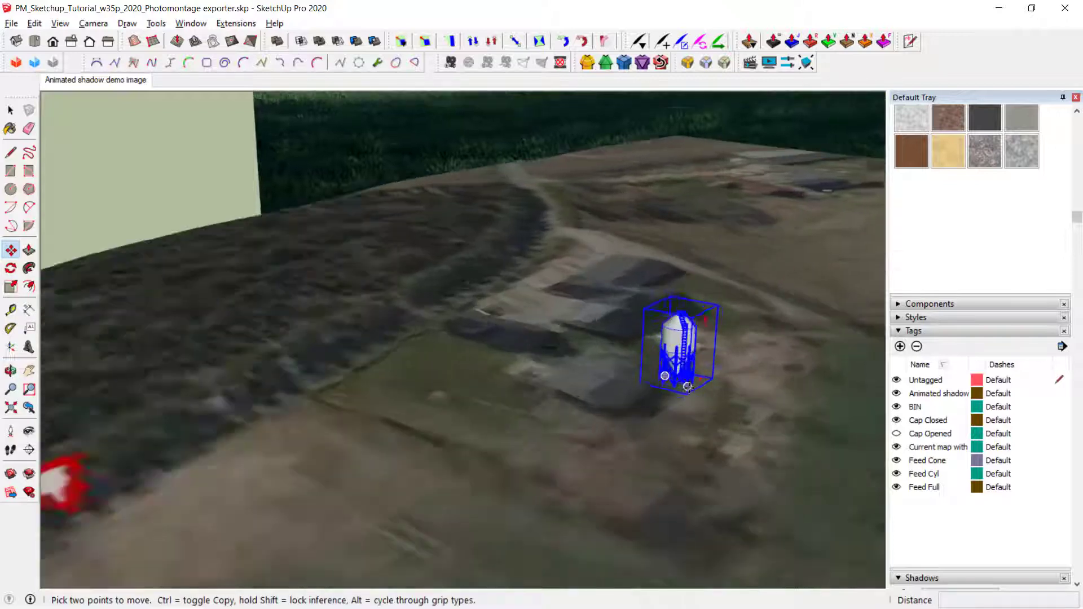
{"action": "left_click", "coordinate": [688, 397]}
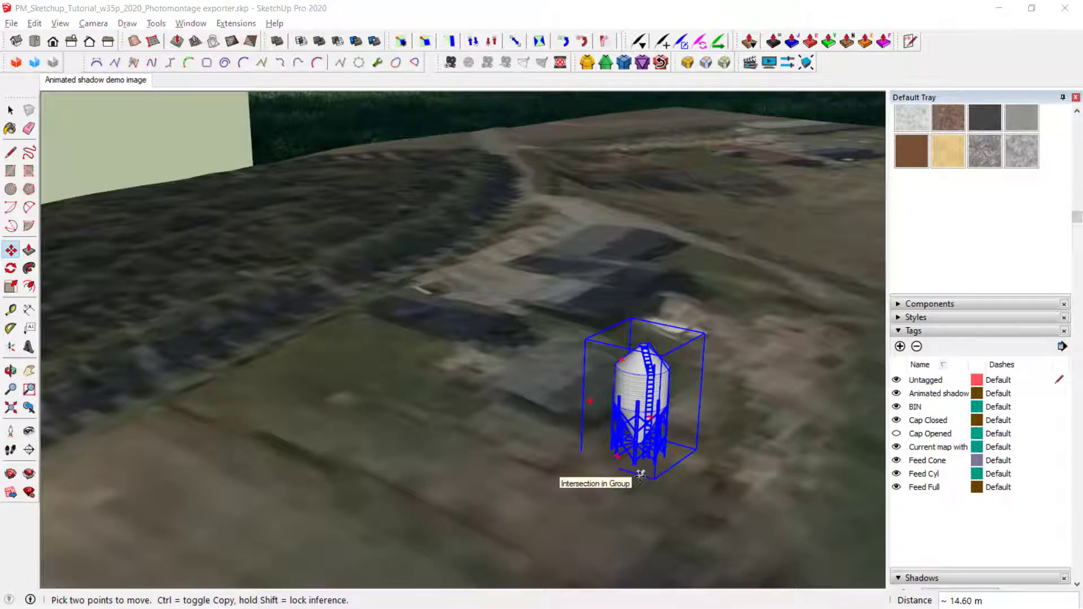
Switch to windPRO and place a text object near the farm at about 541,168 E, 6,305,702 N, with elevation from the TIN.
{"action": "key", "text": "alt+Tab"}
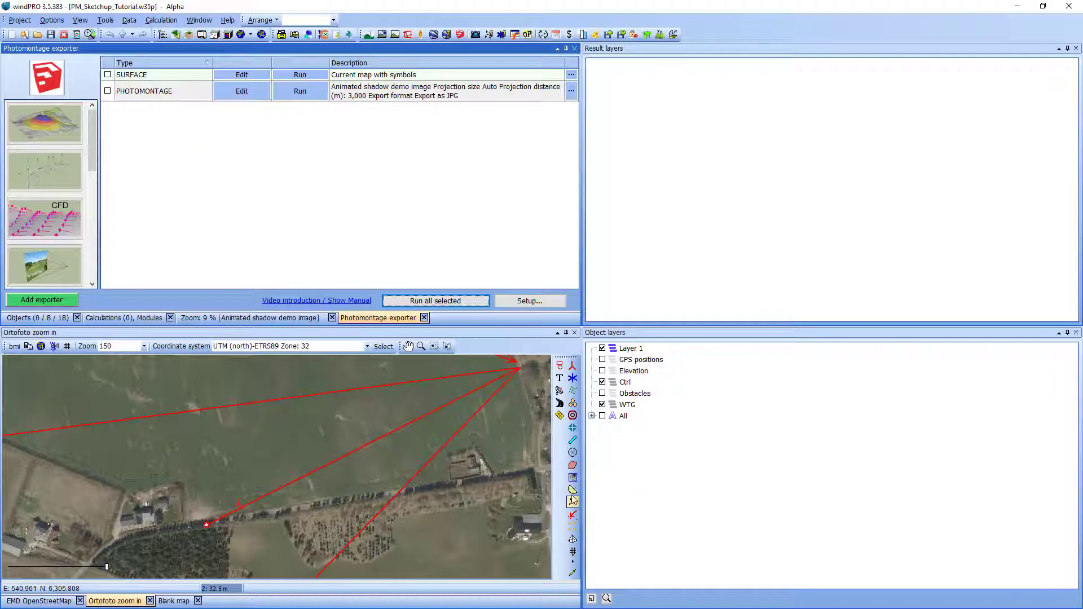
{"action": "left_click", "coordinate": [177, 462]}
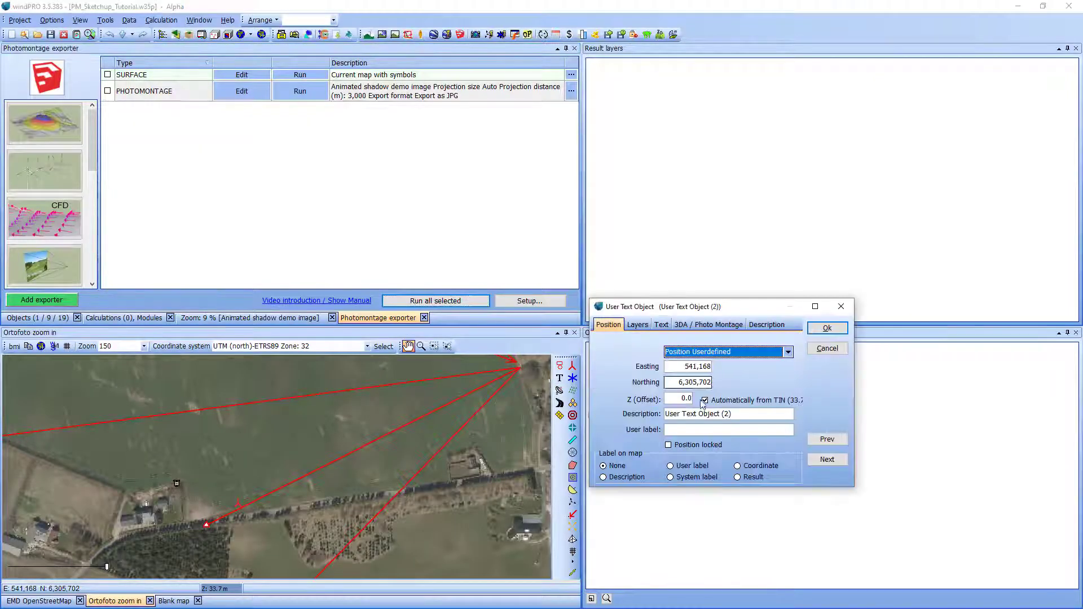
{"action": "left_click", "coordinate": [828, 329]}
Add a text object exporter for all visible text objects and run it to send the marker to SketchUp.
{"action": "scroll", "coordinate": [95, 153], "scroll_direction": "down", "scroll_amount": 3}
{"action": "double_click", "coordinate": [45, 132]}
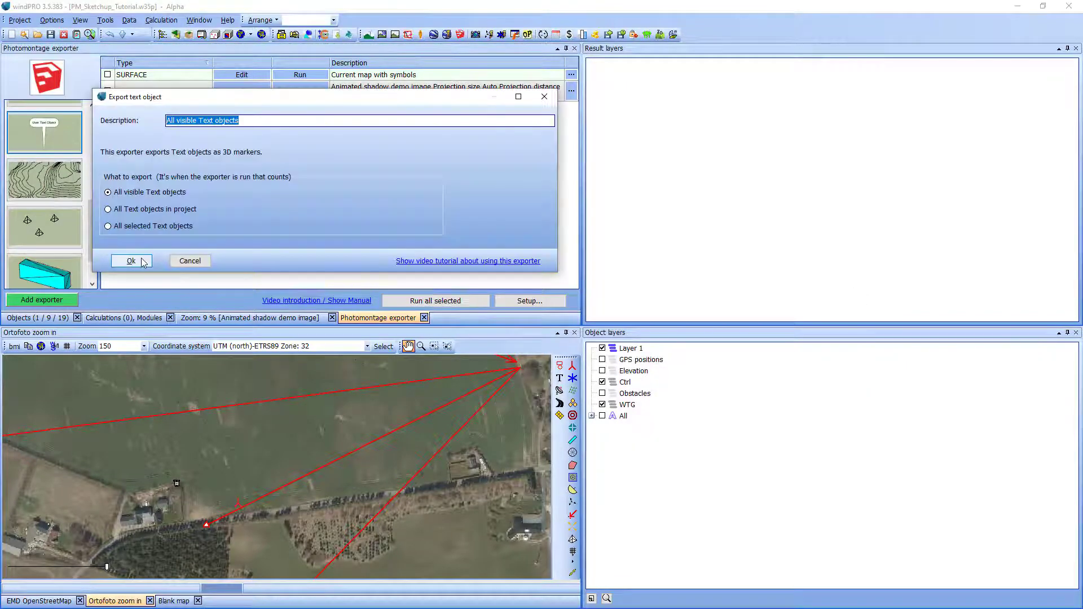
{"action": "key", "text": "Return"}
{"action": "left_click", "coordinate": [299, 74]}
{"action": "left_click", "coordinate": [540, 332]}
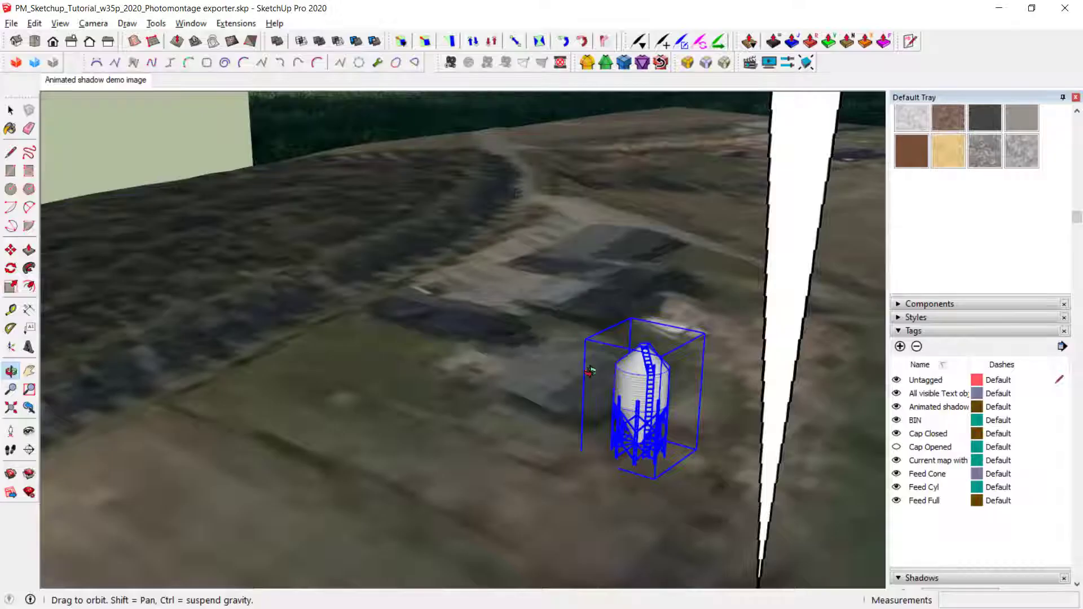
View the imported coordinate marker beside the silo in SketchUp and undo its import.
{"action": "key", "text": "alt+Tab"}
{"action": "left_click", "coordinate": [34, 23]}
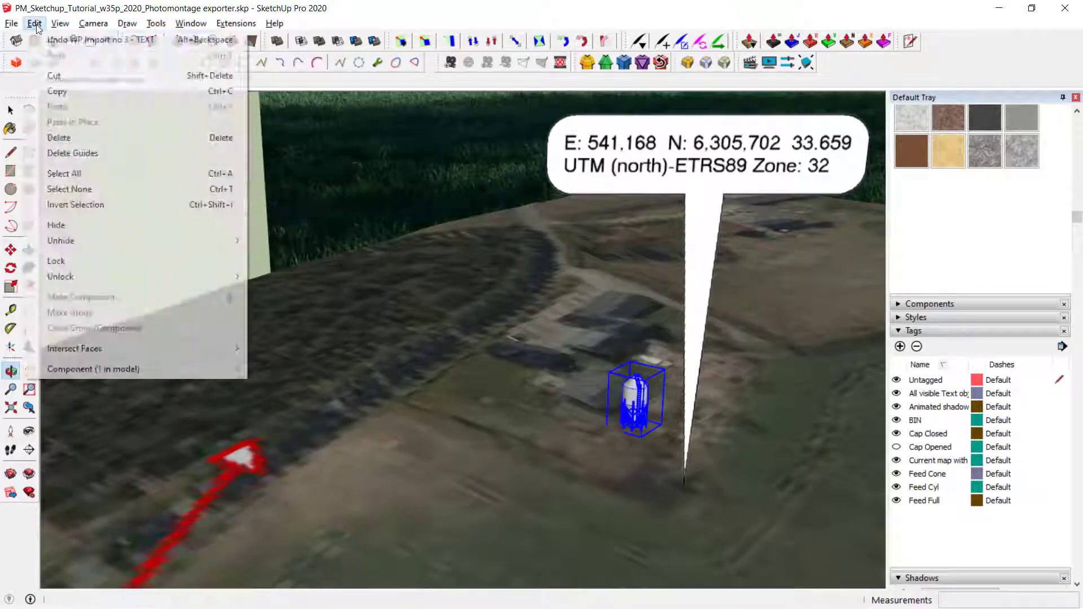
{"action": "left_click", "coordinate": [57, 41]}
Switch back to windPRO and add a coordinate system exporter that uses UTM (north)-ETRS89 Zone: 32.
{"action": "key", "text": "alt+Tab"}
{"action": "scroll", "coordinate": [93, 191], "scroll_direction": "down", "scroll_amount": 1}
{"action": "double_click", "coordinate": [45, 266]}
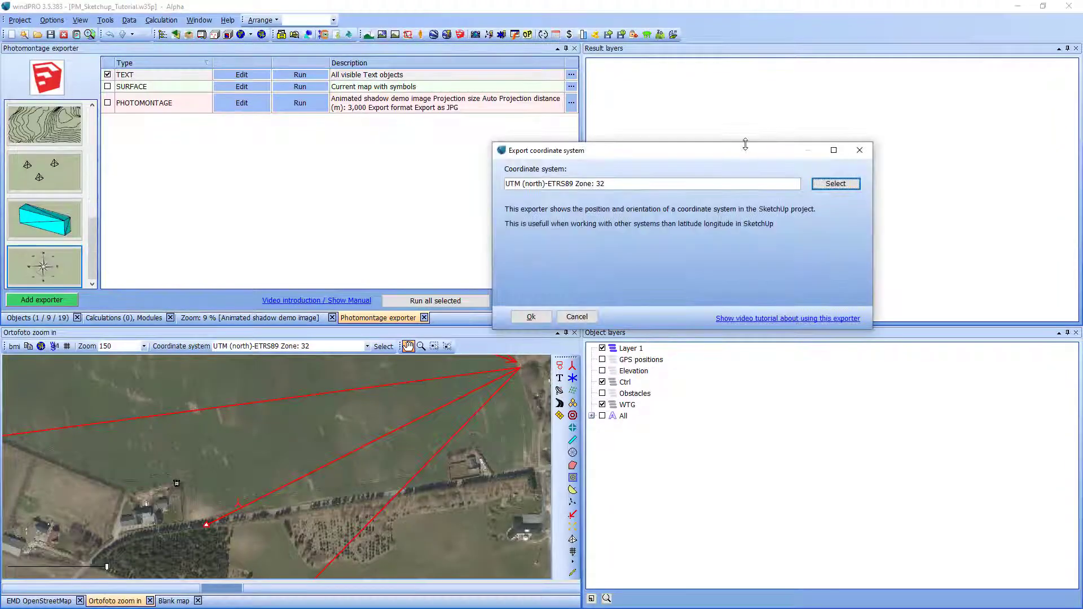
{"action": "left_click_drag", "start_coordinate": [745, 141], "coordinate": [774, 144]}
{"action": "left_click", "coordinate": [992, 180]}
{"action": "left_click", "coordinate": [708, 317]}
{"action": "left_click", "coordinate": [708, 342]}
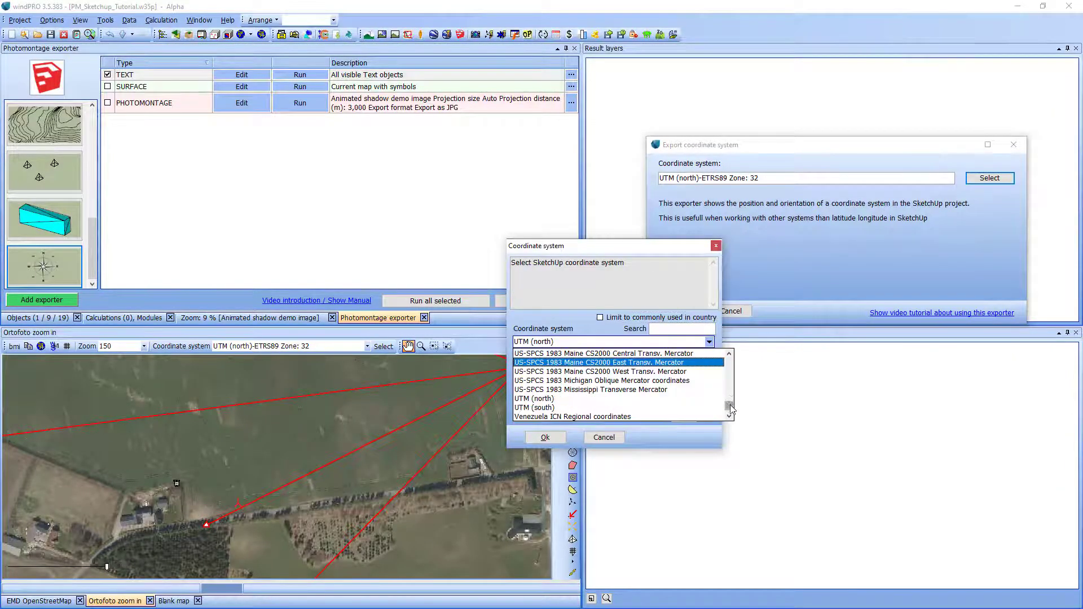
{"action": "scroll", "coordinate": [648, 389], "scroll_direction": "up", "scroll_amount": 5}
{"action": "left_click", "coordinate": [603, 437]}
{"action": "left_click", "coordinate": [687, 311]}
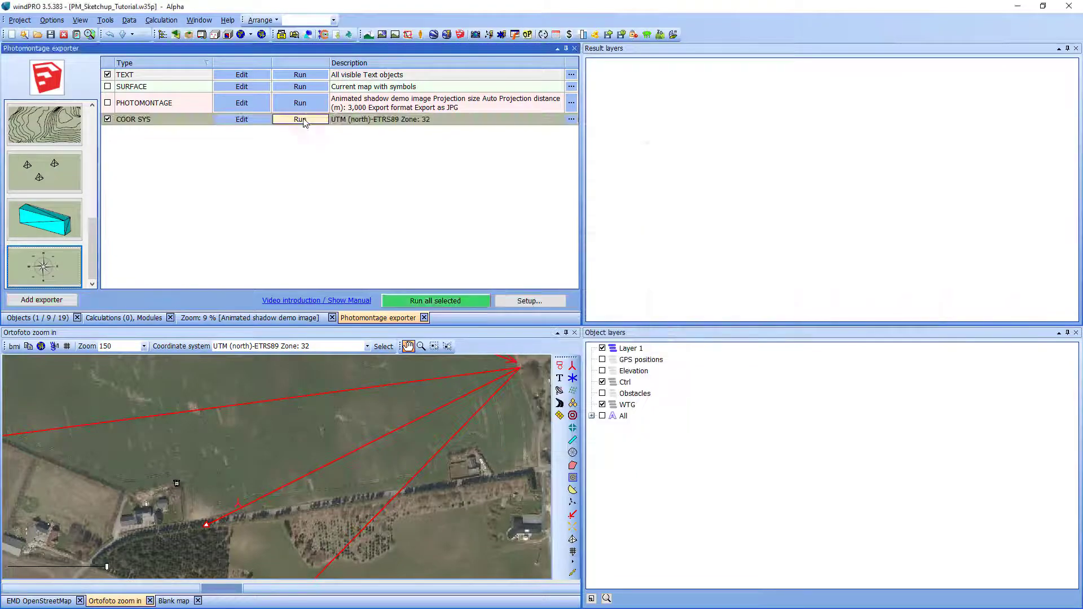
Run the coordinate system exporter, examine its result around the model in SketchUp, and return to the camera scene.
{"action": "left_click", "coordinate": [300, 119]}
{"action": "left_click", "coordinate": [550, 335]}
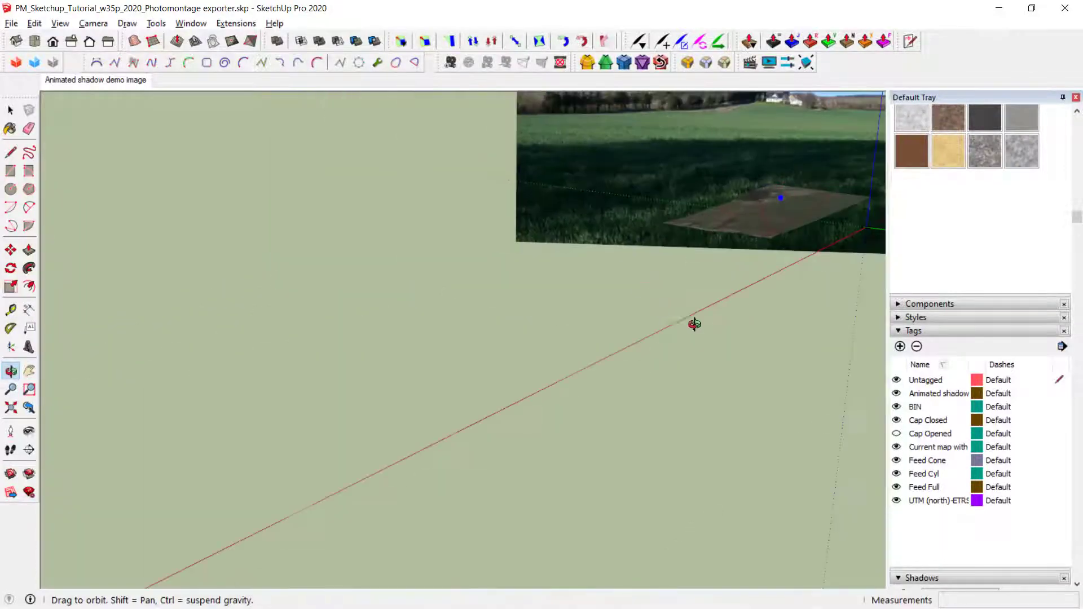
{"action": "mouse_move", "coordinate": [693, 321]}
{"action": "middle_mouse_down"}
{"action": "mouse_move", "coordinate": [838, 278]}
{"action": "mouse_move", "coordinate": [733, 225]}
{"action": "mouse_move", "coordinate": [601, 239]}
{"action": "mouse_move", "coordinate": [541, 387]}
{"action": "mouse_move", "coordinate": [602, 480]}
{"action": "middle_mouse_up"}
{"action": "left_click", "coordinate": [120, 83]}
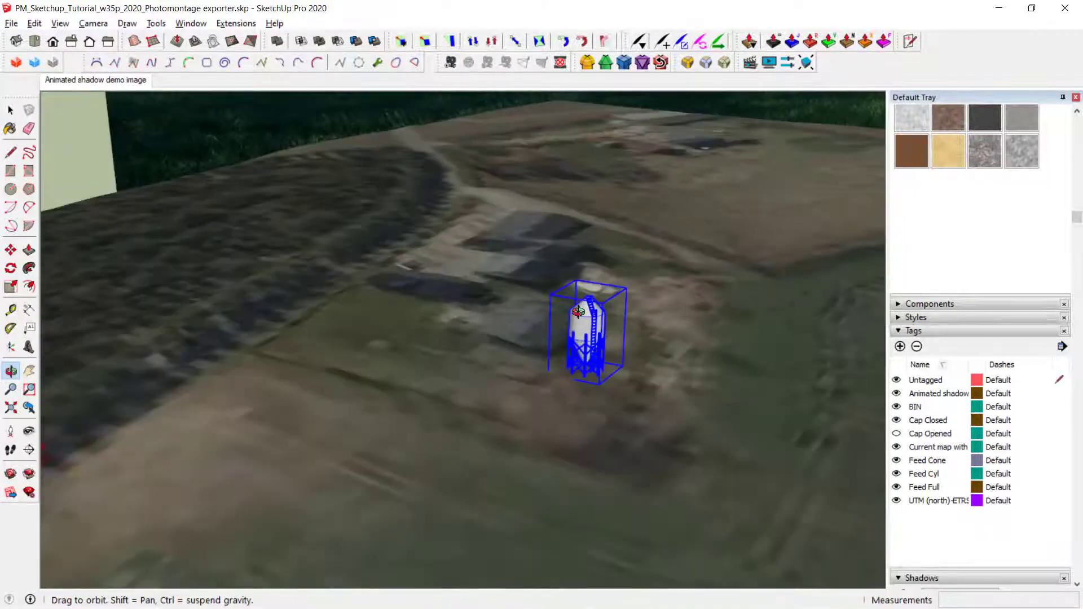
Read the coordinates of a leg endpoint at the silo's base with the Tape Measure tool.
{"action": "key", "text": "t"}
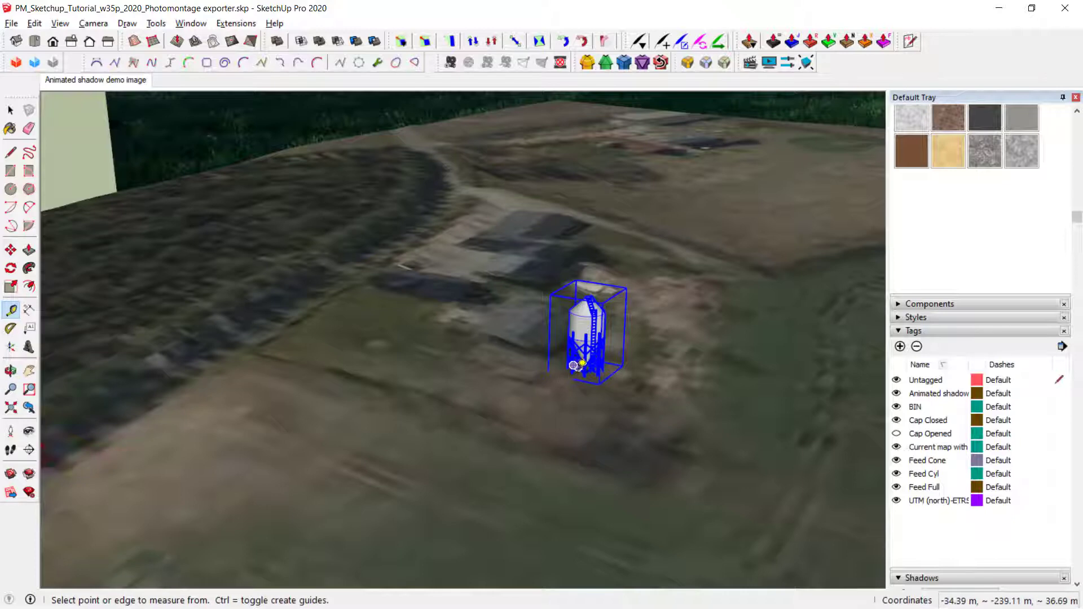
{"action": "scroll", "coordinate": [572, 359], "scroll_direction": "up", "scroll_amount": 5}
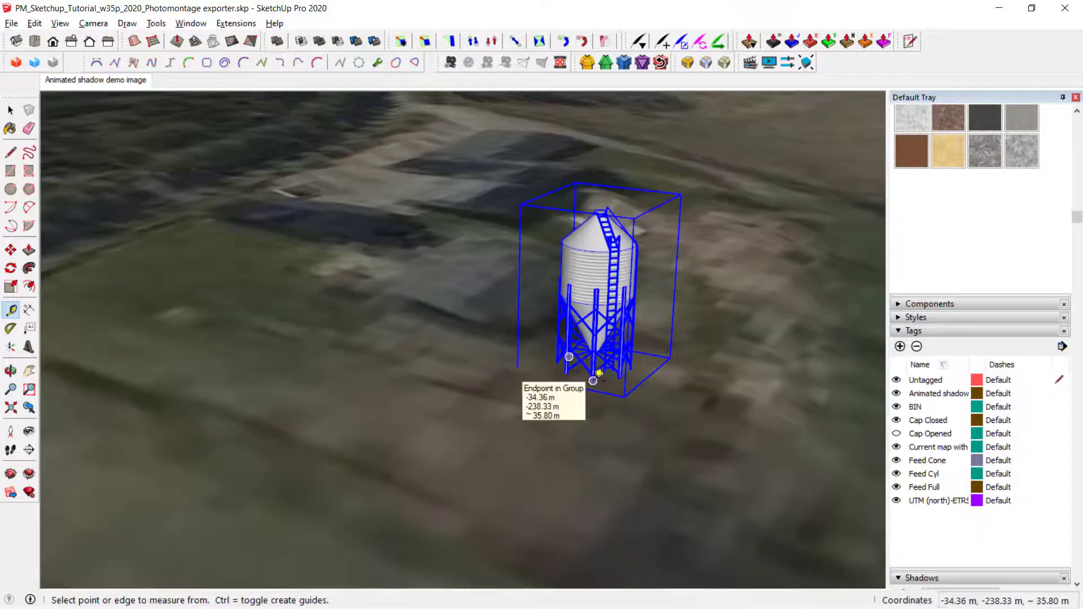
Scale the silo uniformly about its opposite corner by a factor of 2.36.
{"action": "left_click", "coordinate": [593, 380]}
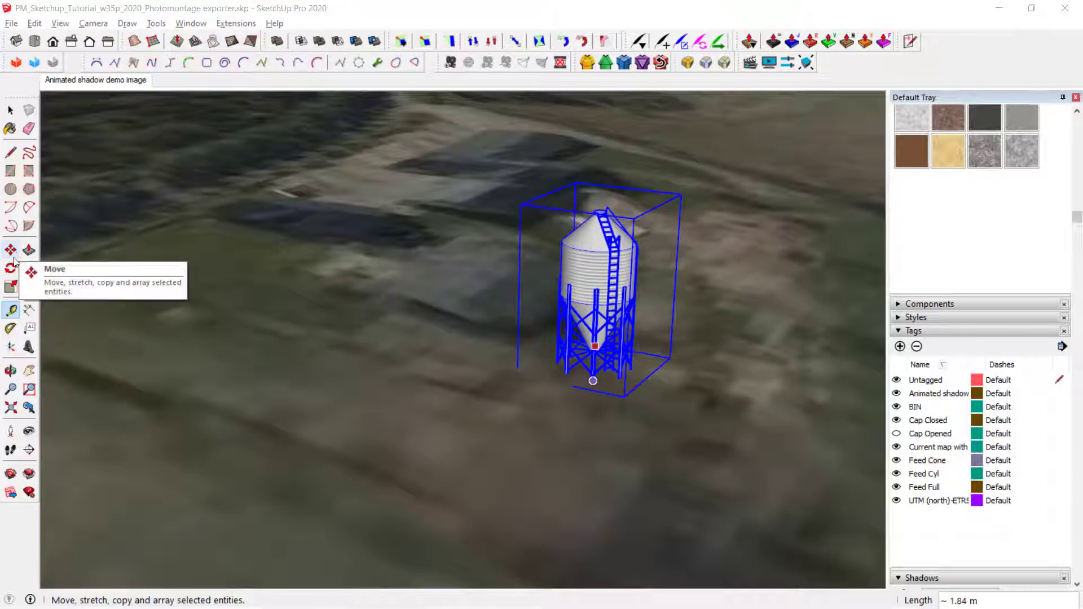
{"action": "left_click", "coordinate": [11, 287]}
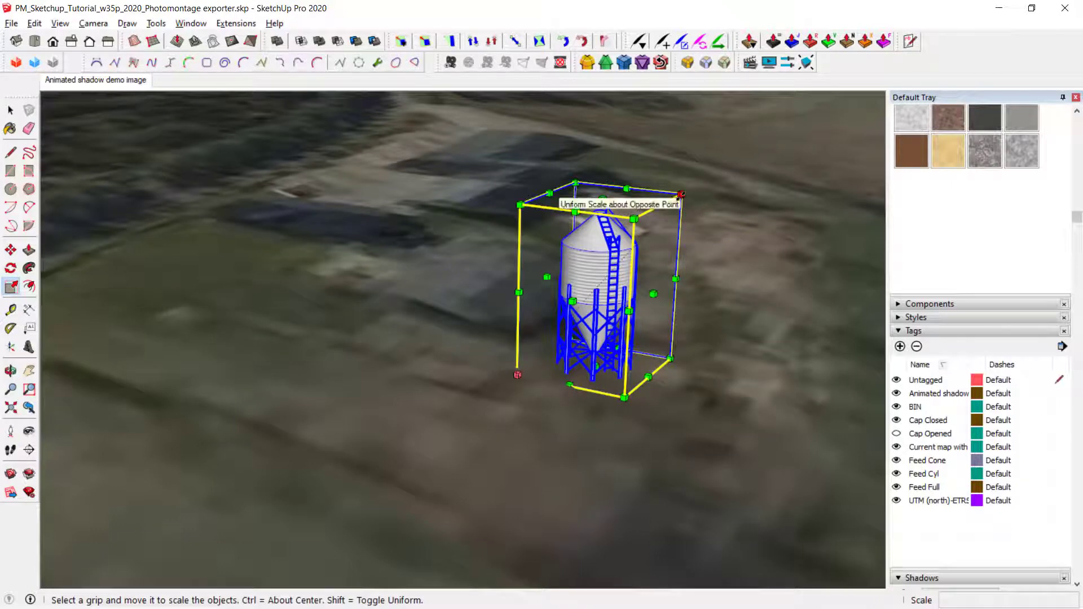
{"action": "left_click_drag", "start_coordinate": [681, 194], "coordinate": [734, 135]}
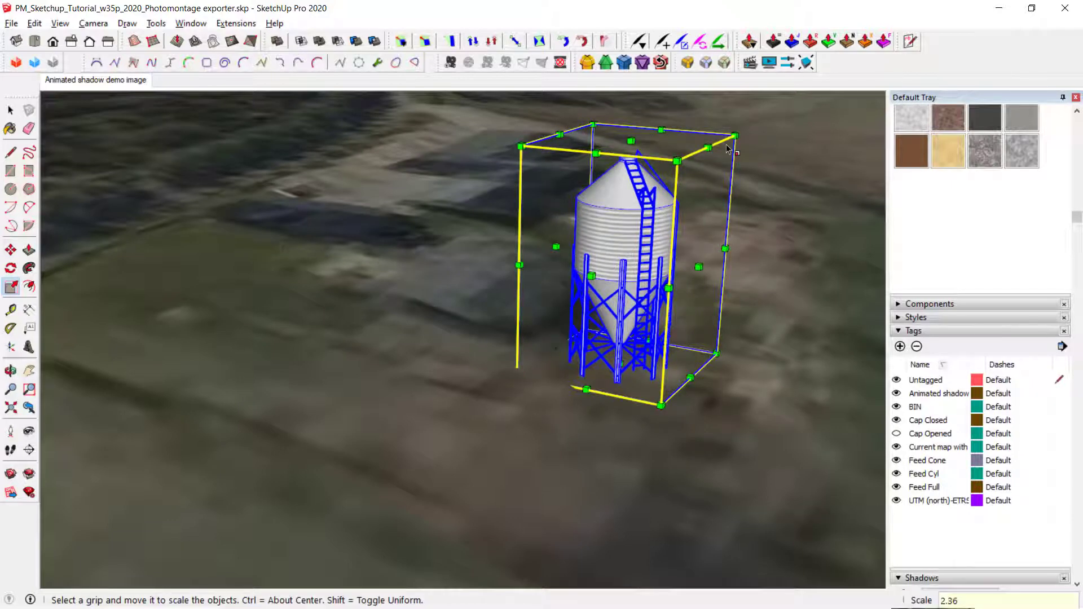
{"action": "type", "text": "2.36"}
{"action": "key", "text": "Return"}
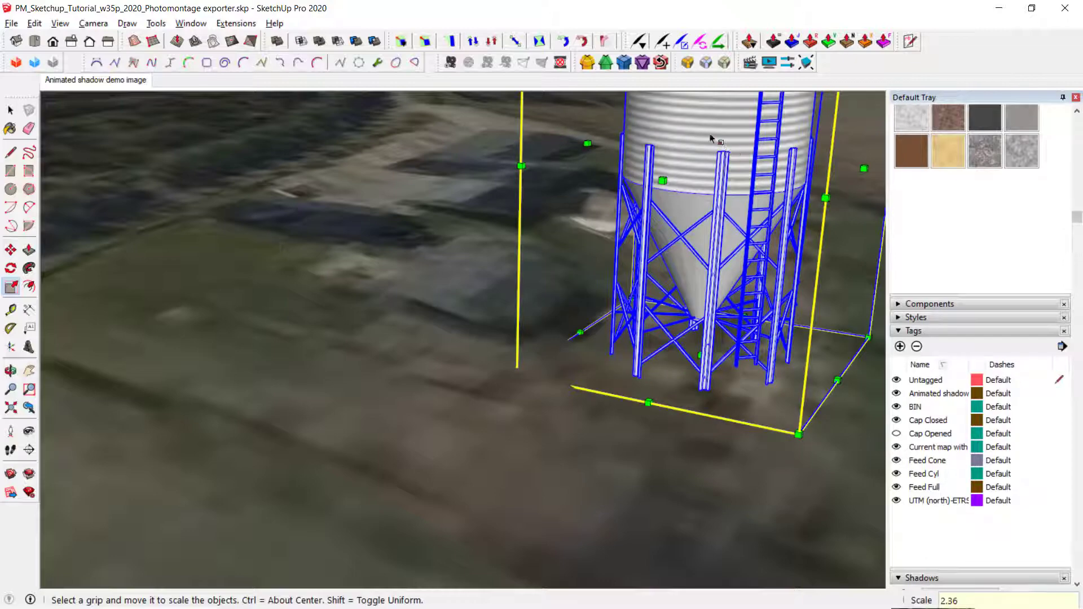
Return to the Animated shadow demo image scene, deselect the silo, and hide the current map's tag.
{"action": "left_click", "coordinate": [82, 81]}
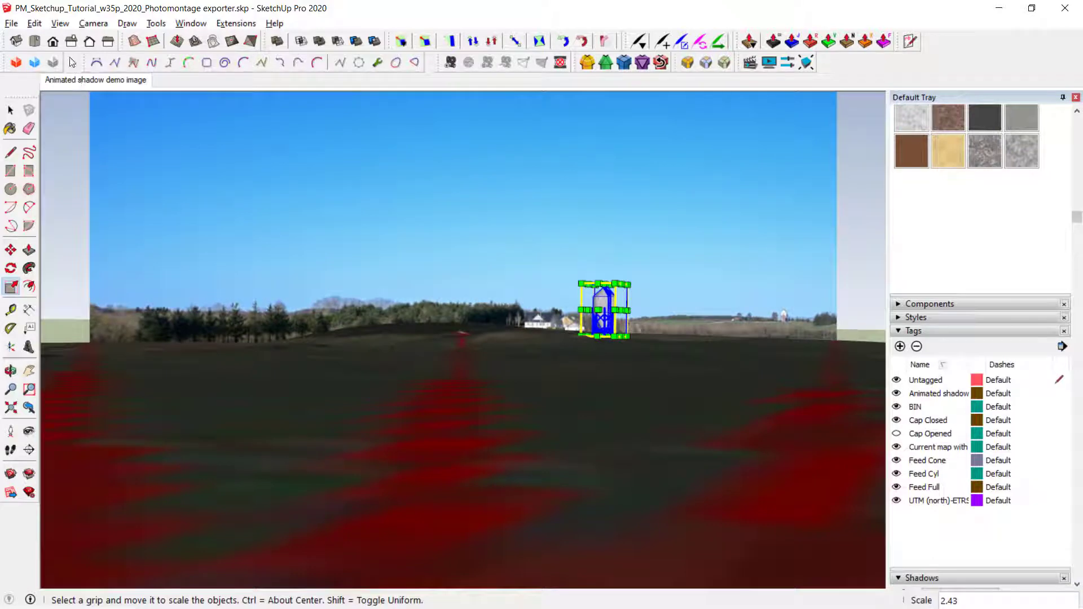
{"action": "left_click", "coordinate": [10, 110]}
{"action": "left_click", "coordinate": [60, 141]}
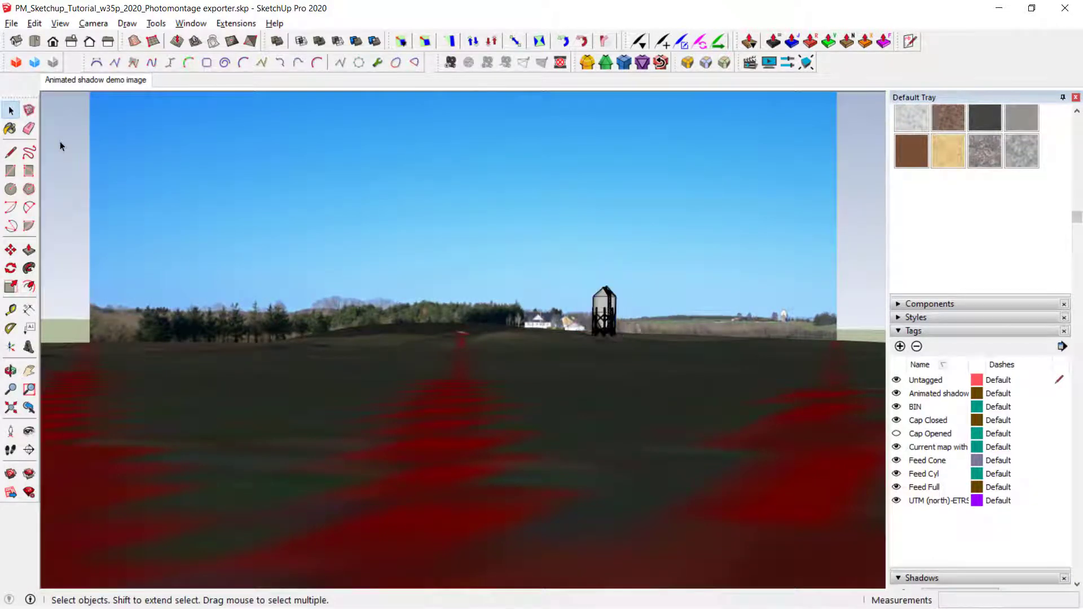
{"action": "left_click", "coordinate": [896, 447]}
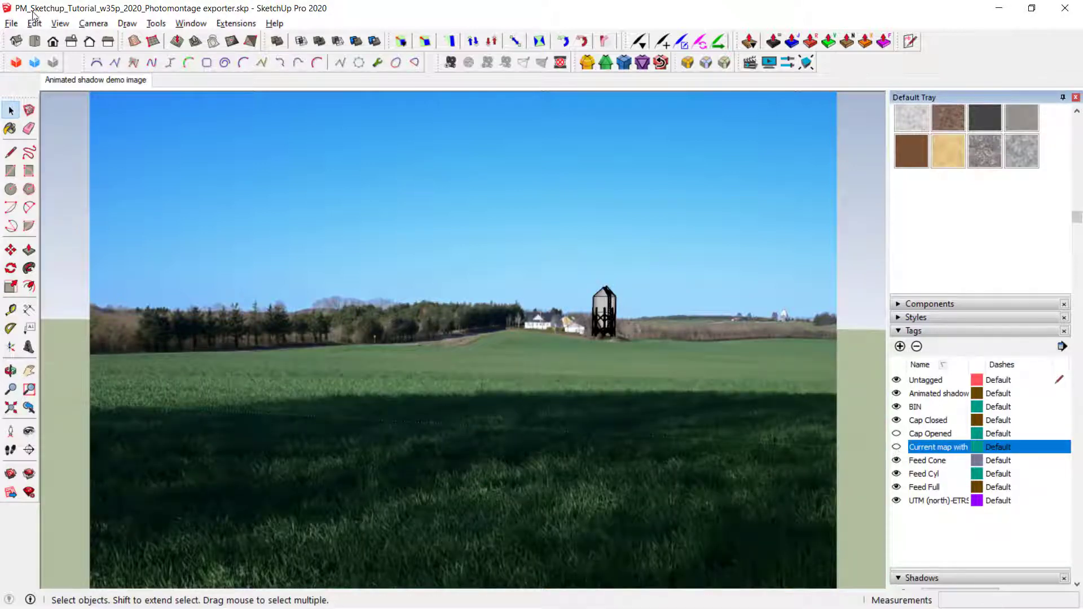
Turn off the display of edges and profiles in the model's edge style.
{"action": "left_click", "coordinate": [59, 24]}
{"action": "mouse_move", "coordinate": [101, 229]}
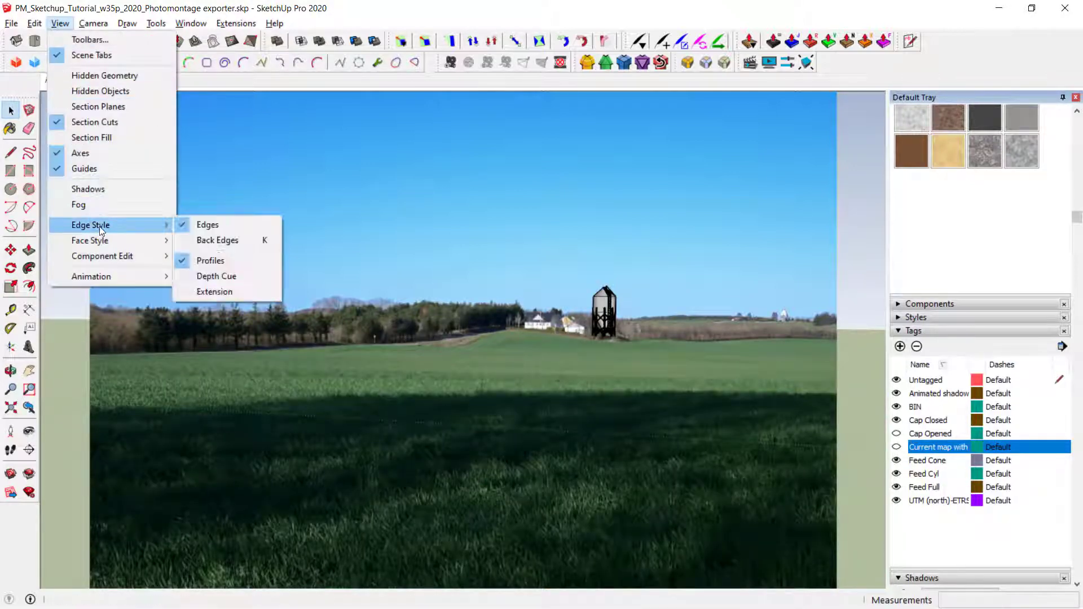
{"action": "left_click", "coordinate": [201, 225]}
{"action": "left_click", "coordinate": [60, 23]}
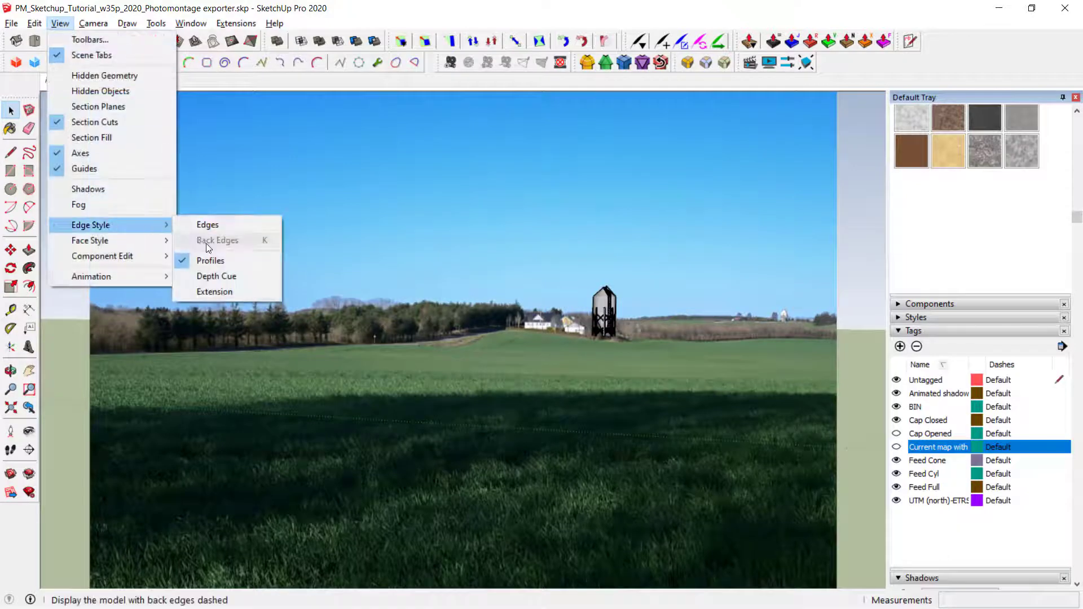
{"action": "left_click", "coordinate": [205, 259]}
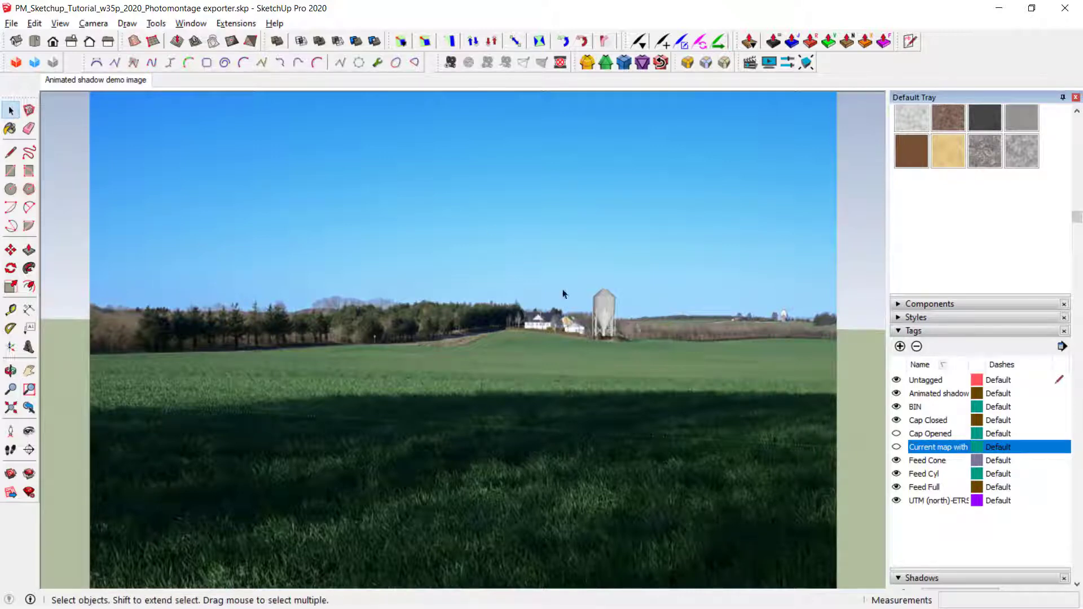
Select the silo and export it to windPRO.
{"action": "left_click", "coordinate": [603, 310]}
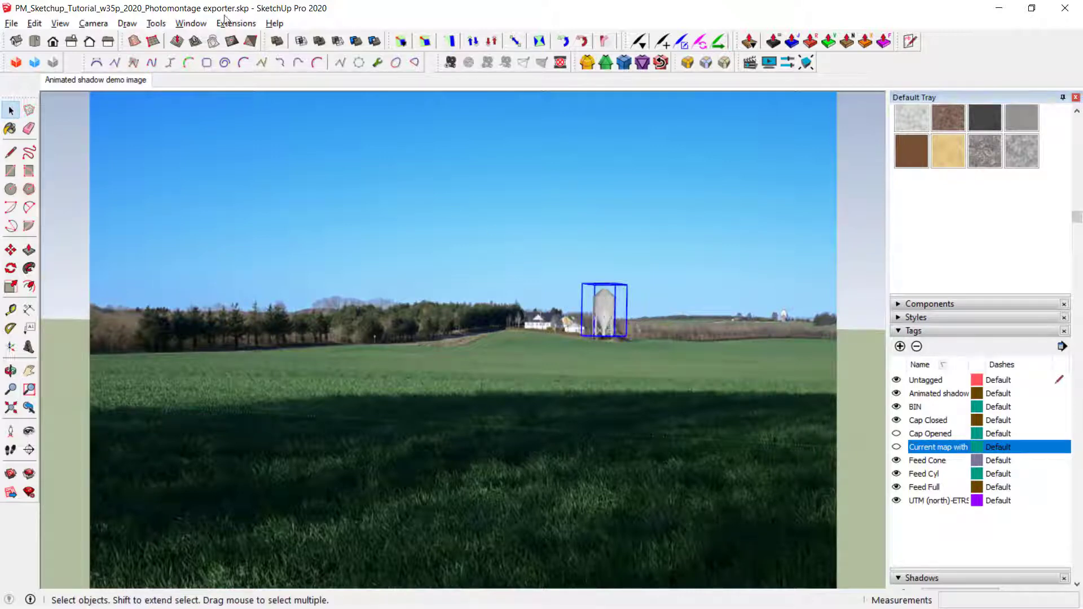
{"action": "left_click", "coordinate": [162, 26]}
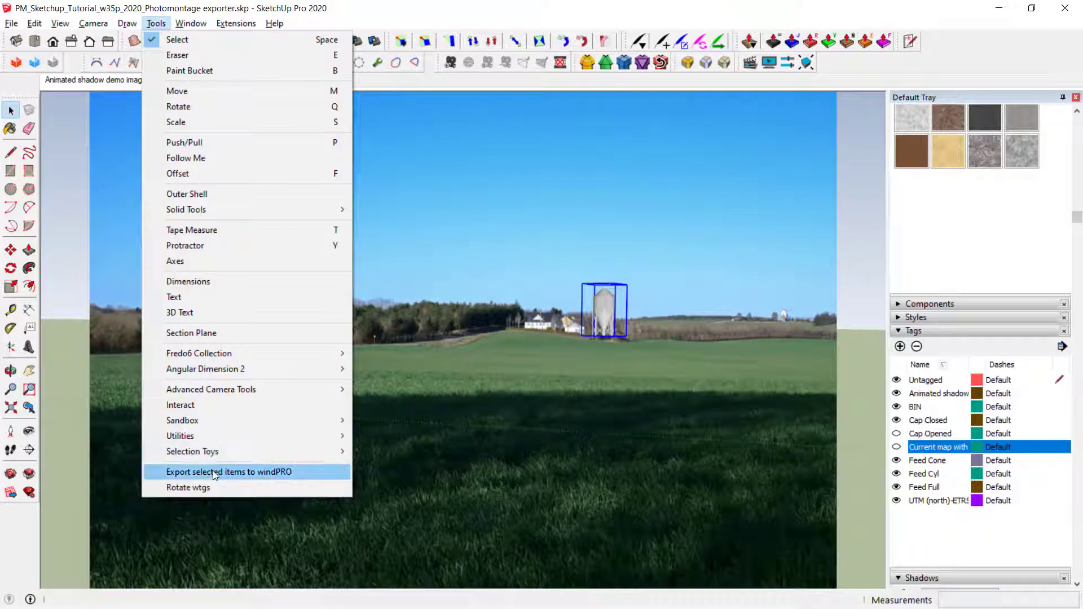
{"action": "left_click", "coordinate": [214, 474]}
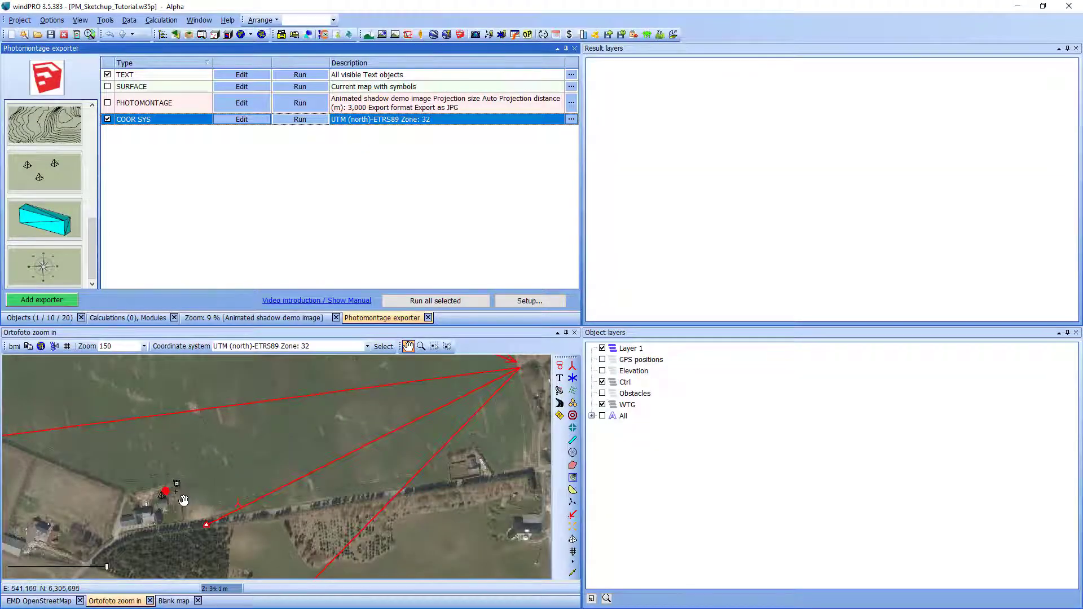
Open the Animated shadow demo image photomontage in windPRO, enlarge its view, inspect the silo, and render the image.
{"action": "left_click", "coordinate": [246, 318]}
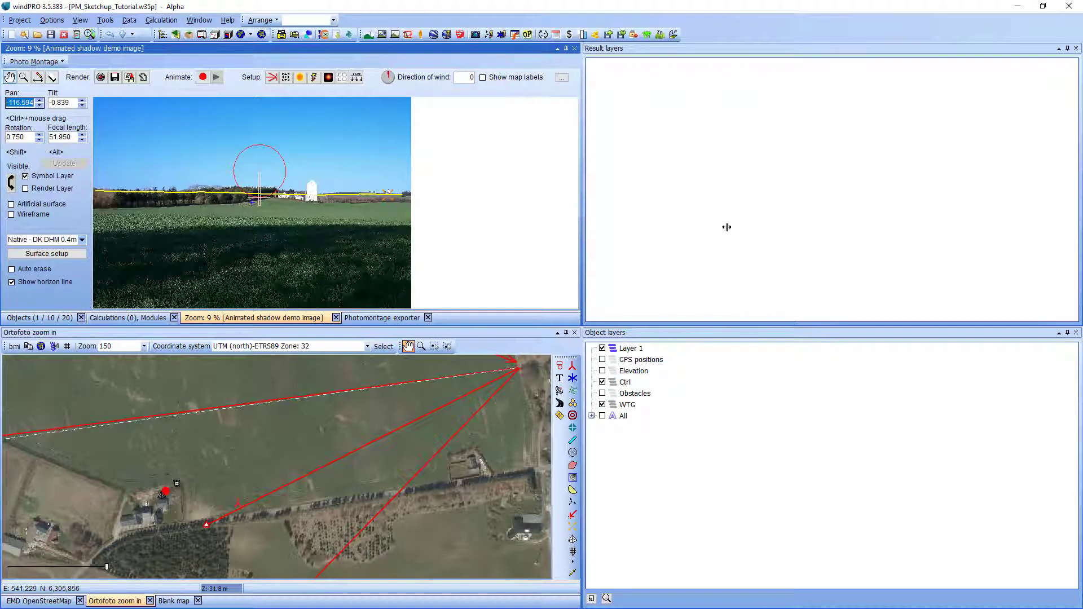
{"action": "left_click_drag", "start_coordinate": [726, 227], "coordinate": [930, 226]}
{"action": "scroll", "coordinate": [349, 214], "scroll_direction": "up", "scroll_amount": 3}
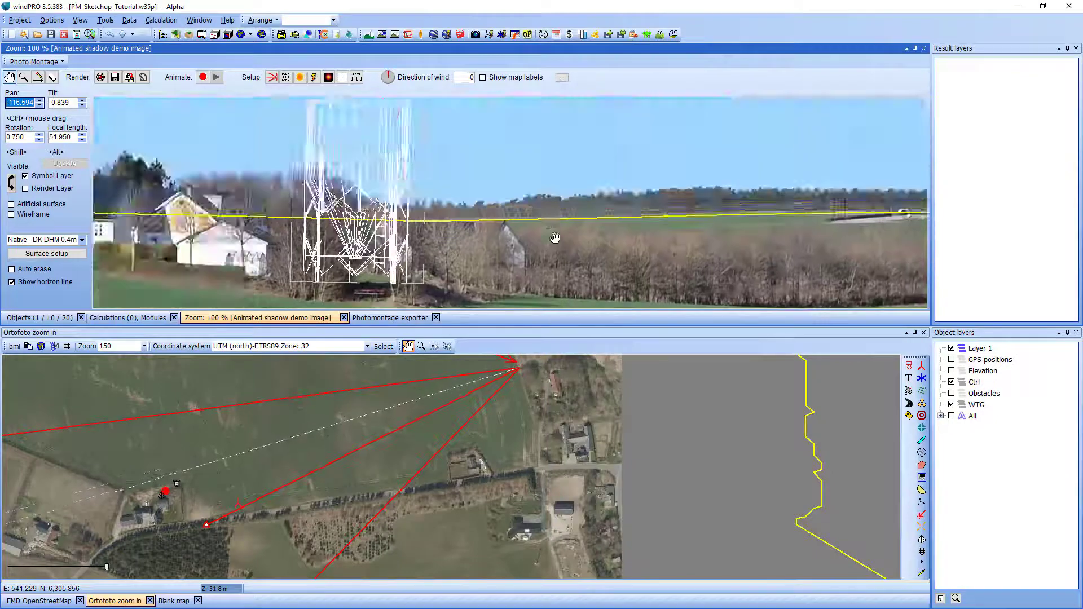
{"action": "scroll", "coordinate": [555, 238], "scroll_direction": "down", "scroll_amount": 2}
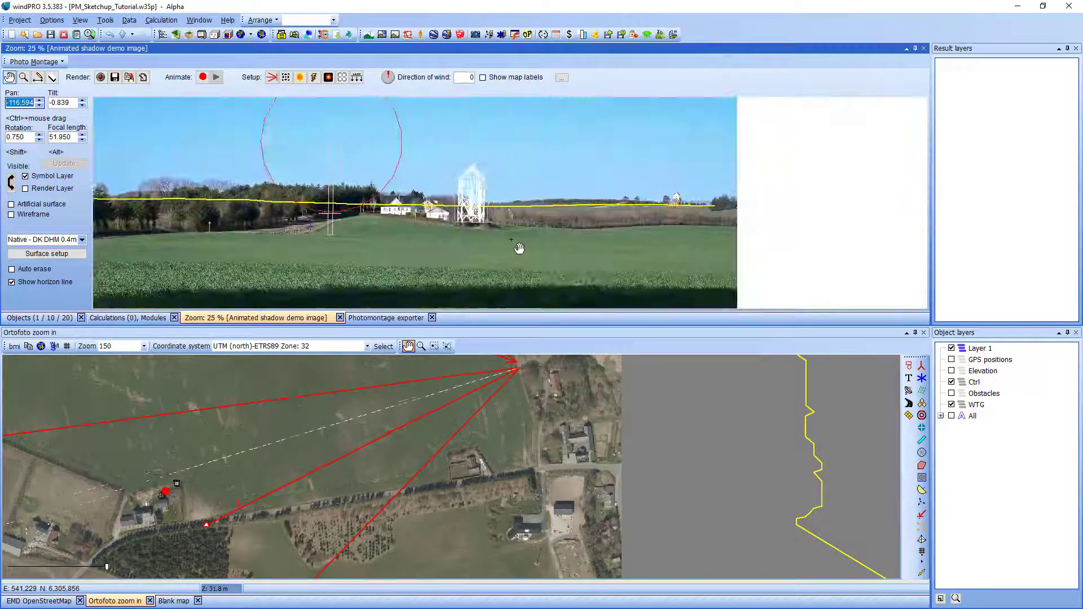
{"action": "left_click", "coordinate": [101, 78]}
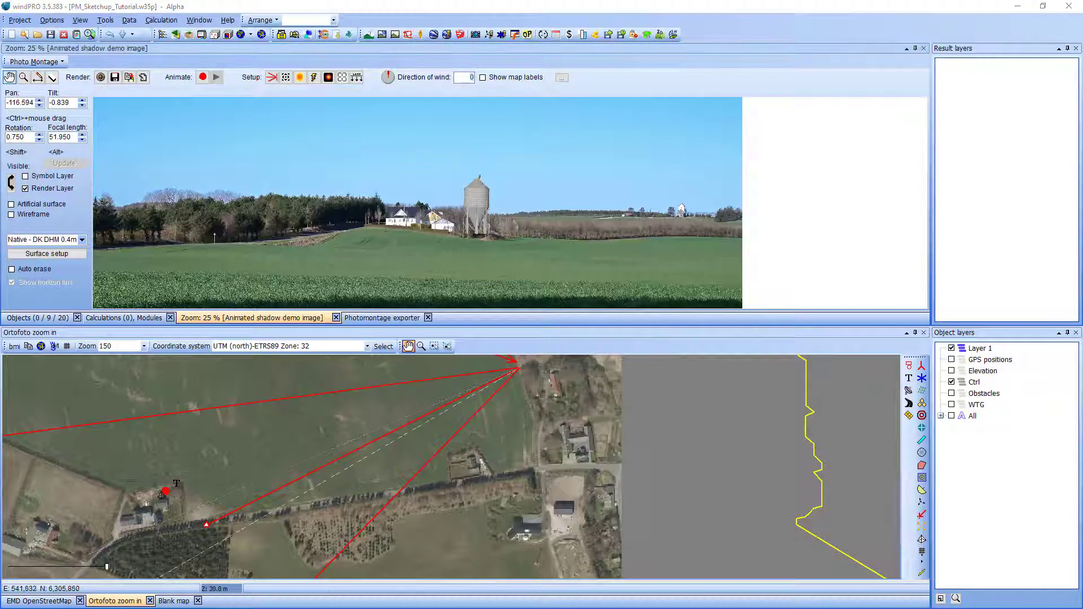
Add a WTG exporter for all visible WTG objects with a heading of 279°.
{"action": "left_click", "coordinate": [383, 318]}
{"action": "double_click", "coordinate": [44, 168]}
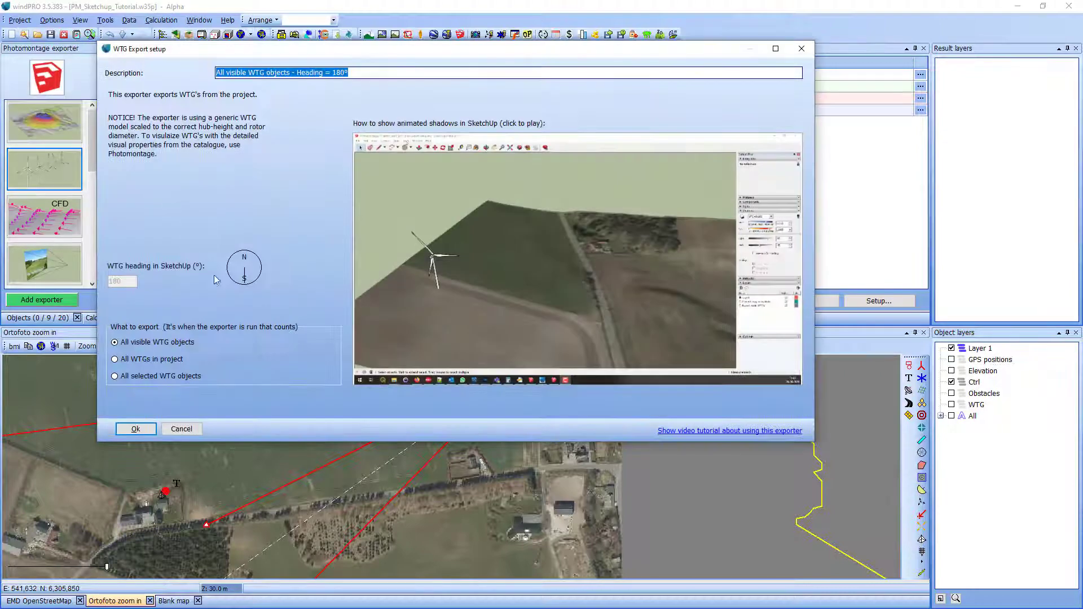
{"action": "left_click", "coordinate": [230, 268]}
{"action": "left_click", "coordinate": [133, 429]}
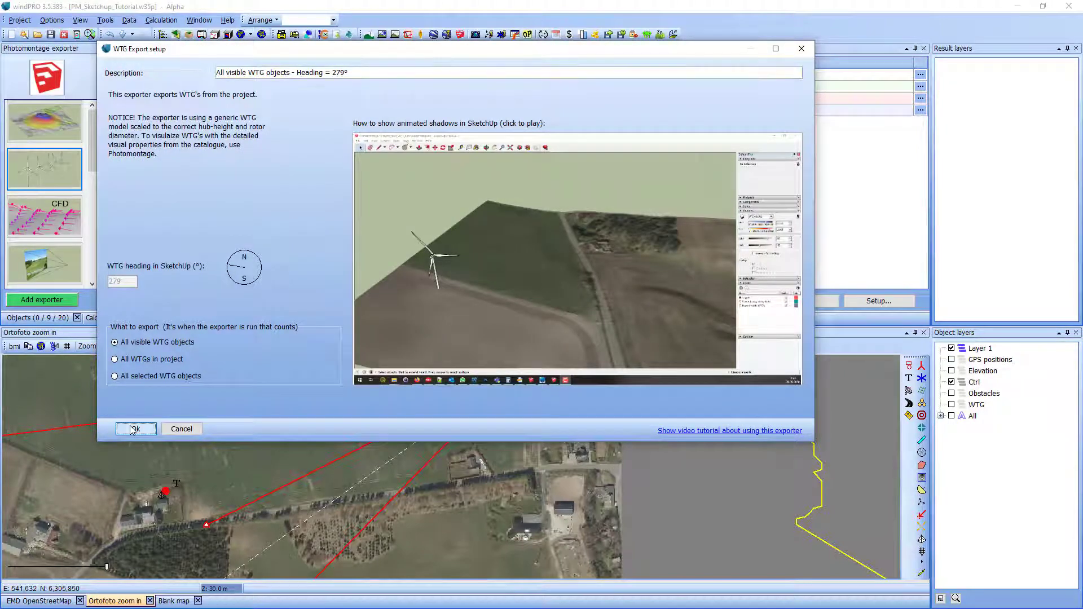
Show the WTG object layer and run the WTG exporter to send the turbine to SketchUp.
{"action": "left_click", "coordinate": [951, 404]}
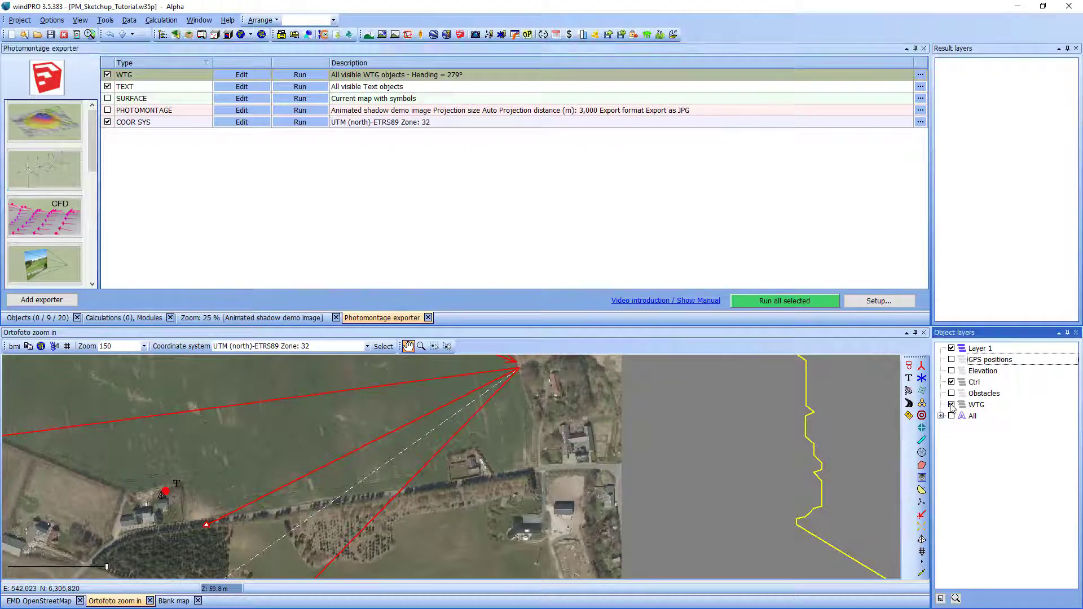
{"action": "left_click_drag", "start_coordinate": [239, 507], "coordinate": [235, 516]}
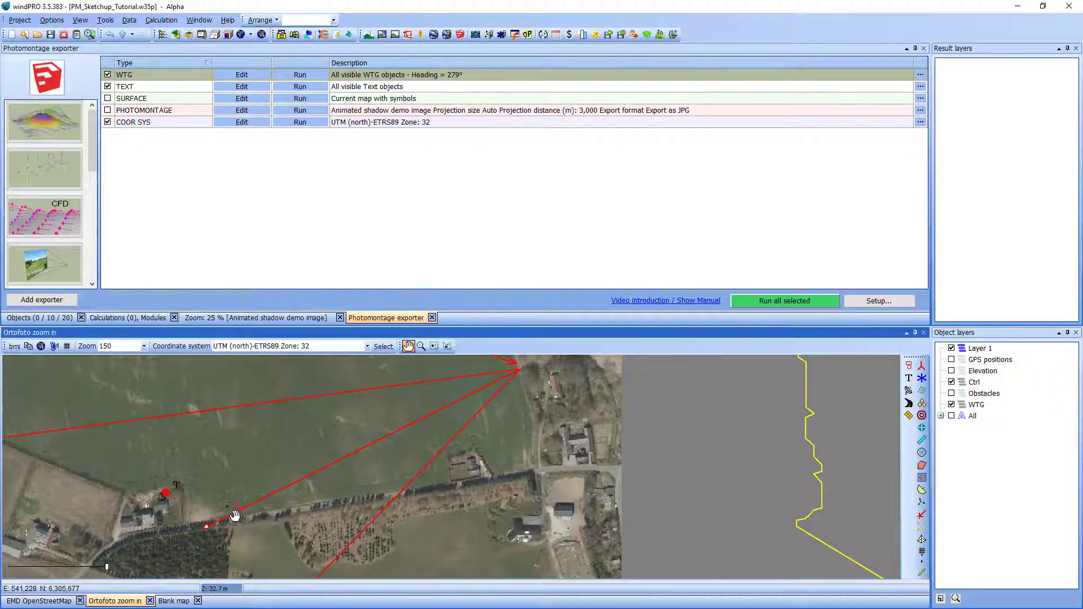
{"action": "left_click", "coordinate": [300, 74]}
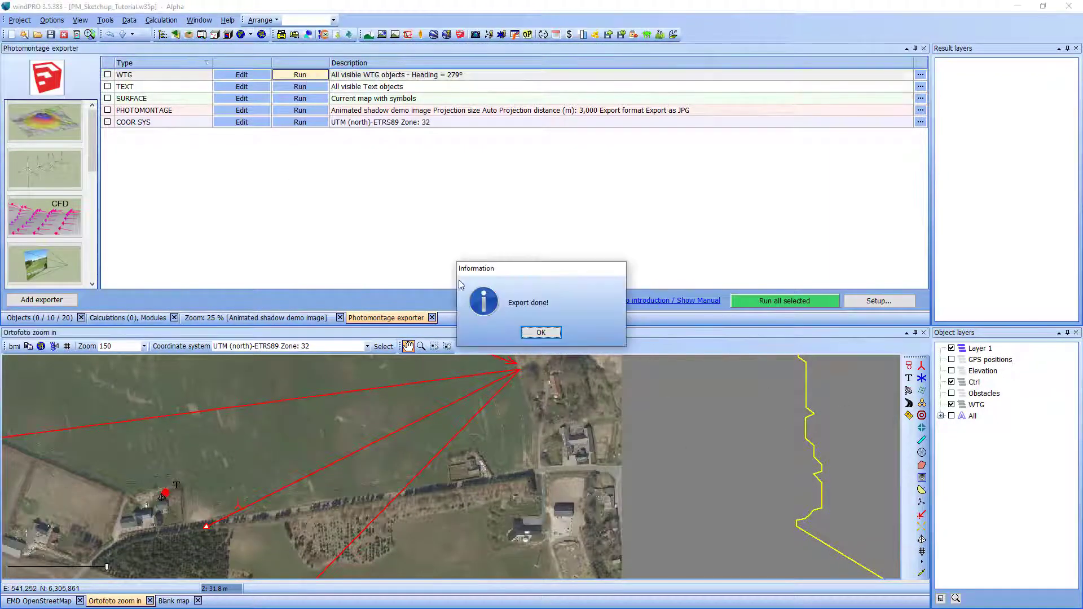
{"action": "left_click", "coordinate": [541, 333]}
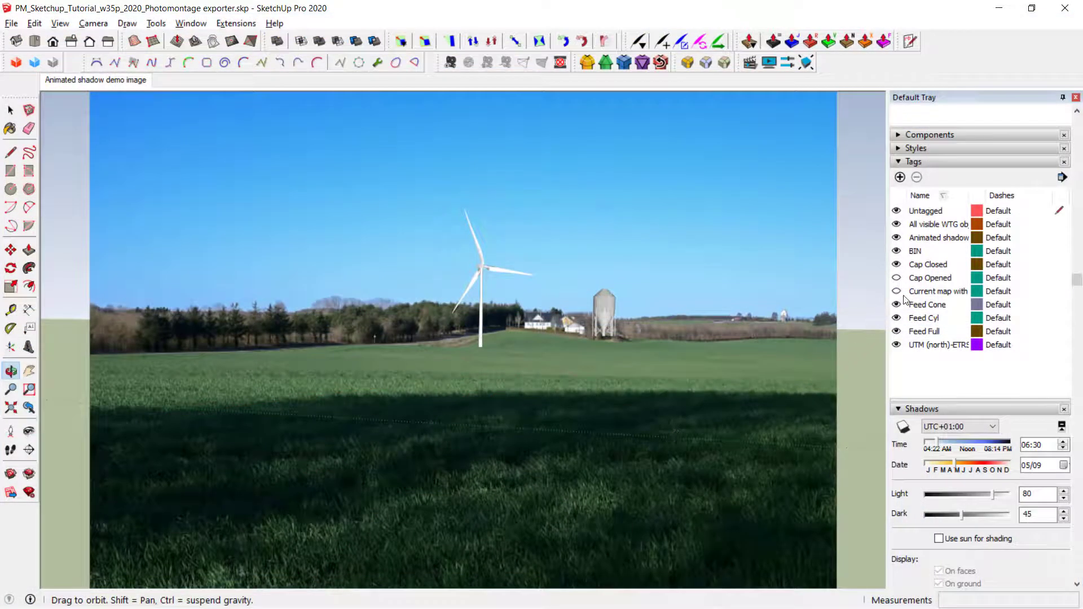
Show the current map, enable shadows with date 05/06 and time 06:54, and turn off shadows on the ground.
{"action": "left_click", "coordinate": [896, 292]}
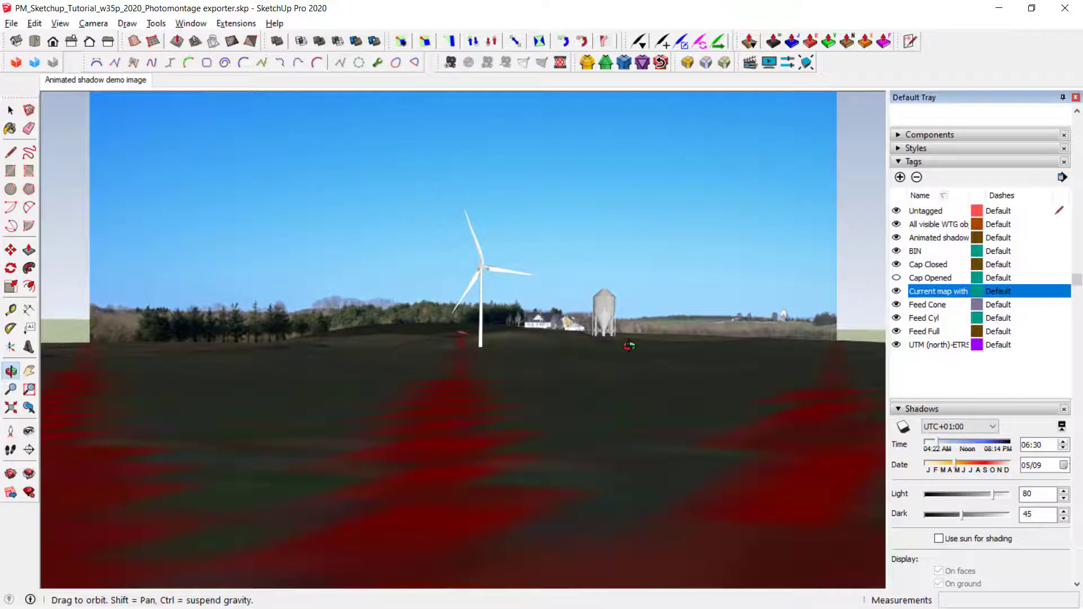
{"action": "left_click_drag", "start_coordinate": [629, 345], "coordinate": [509, 520]}
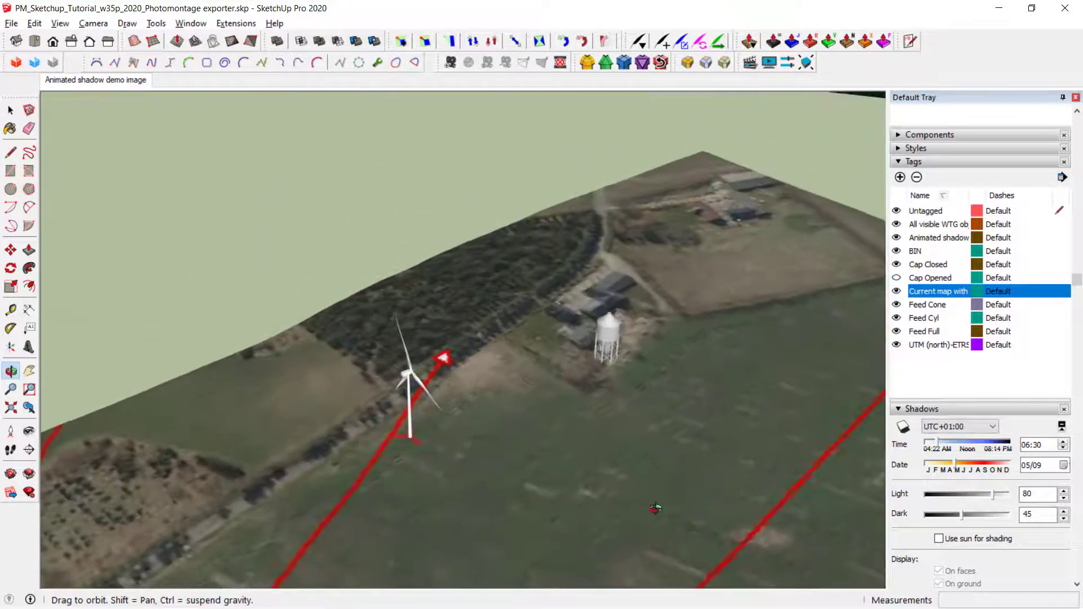
{"action": "left_click", "coordinate": [903, 428]}
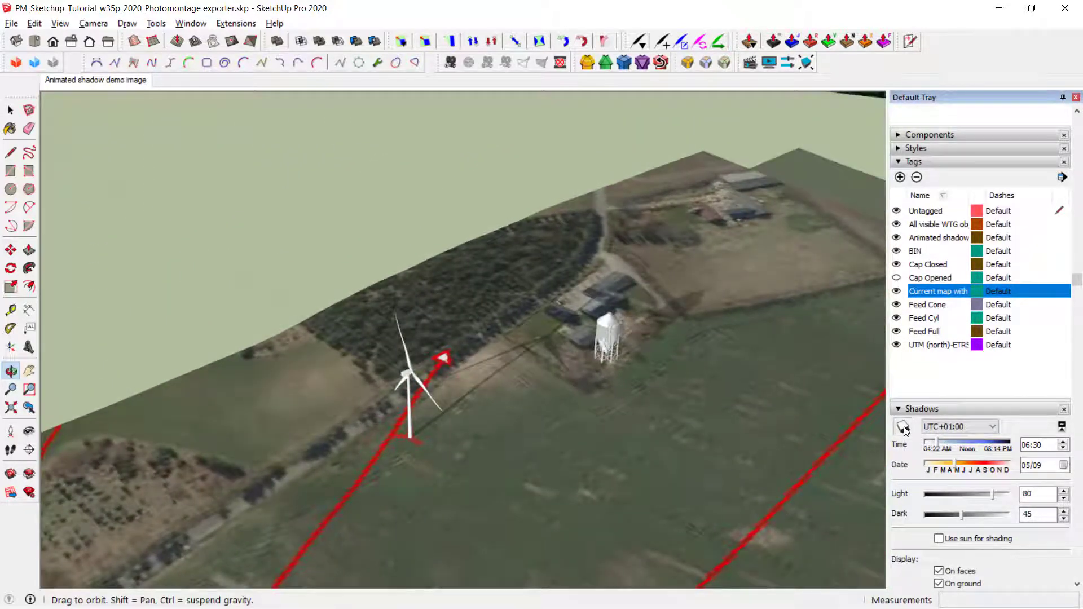
{"action": "left_click_drag", "start_coordinate": [958, 467], "coordinate": [939, 439]}
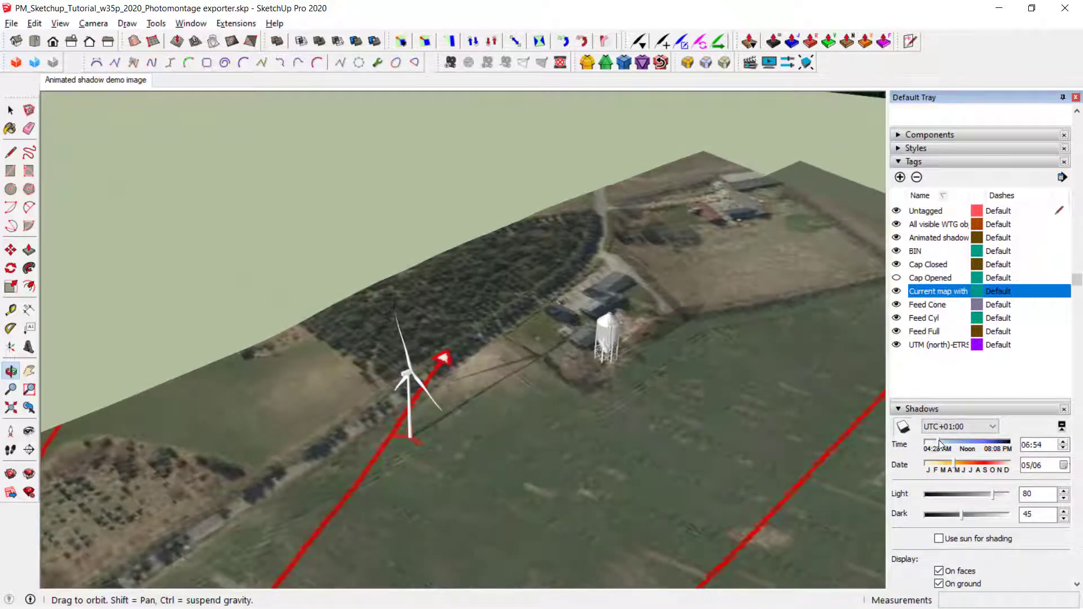
{"action": "left_click", "coordinate": [940, 584]}
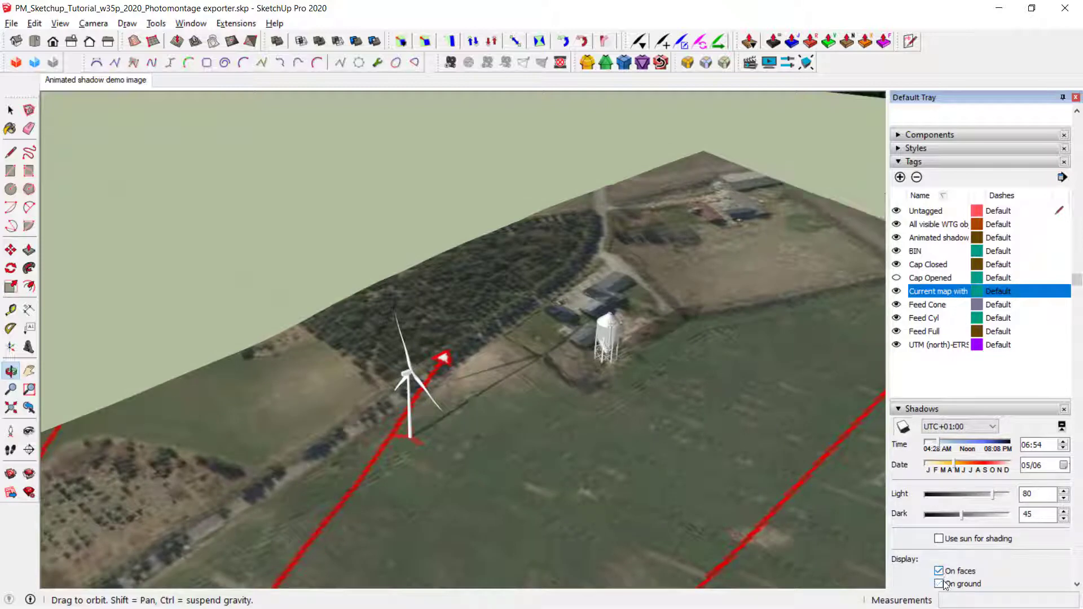
Return to the Animated shadow demo image scene and start the turbine rotor animation with Rotate wtgs.
{"action": "left_click", "coordinate": [131, 82]}
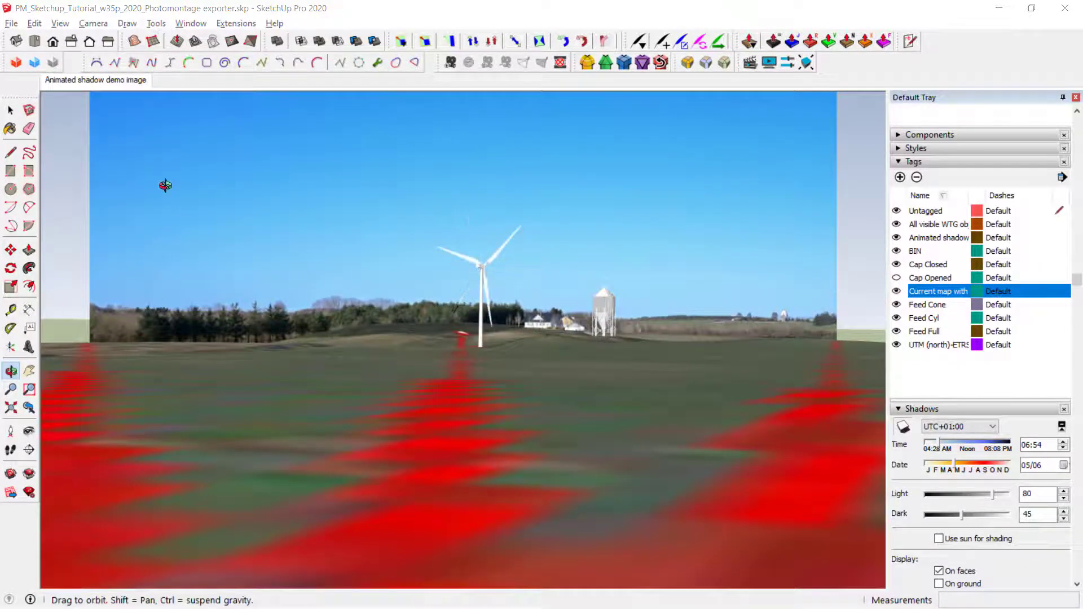
{"action": "left_click", "coordinate": [157, 23]}
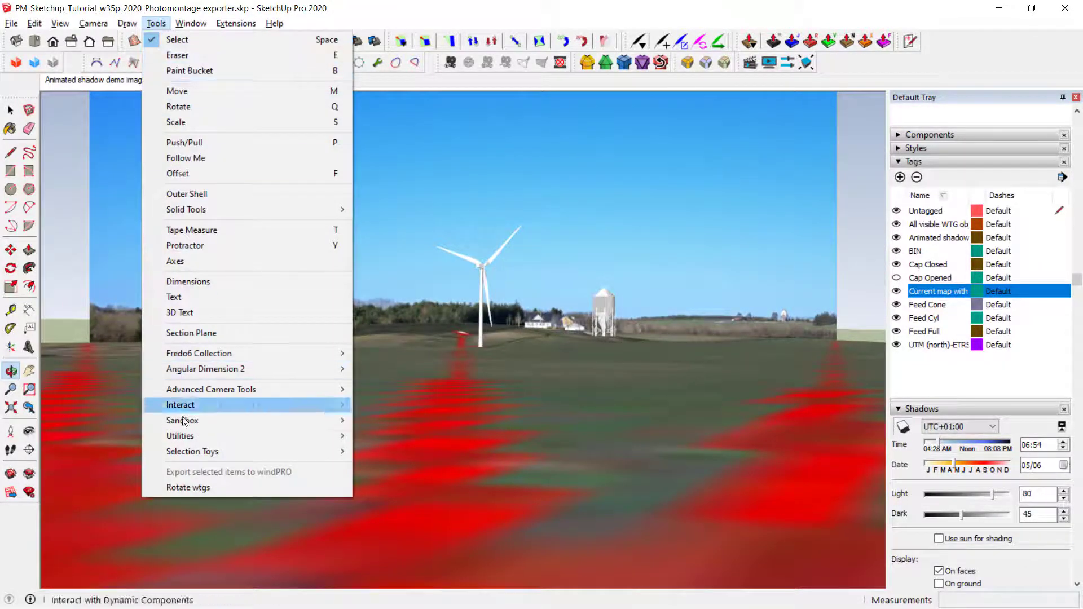
{"action": "left_click", "coordinate": [174, 482]}
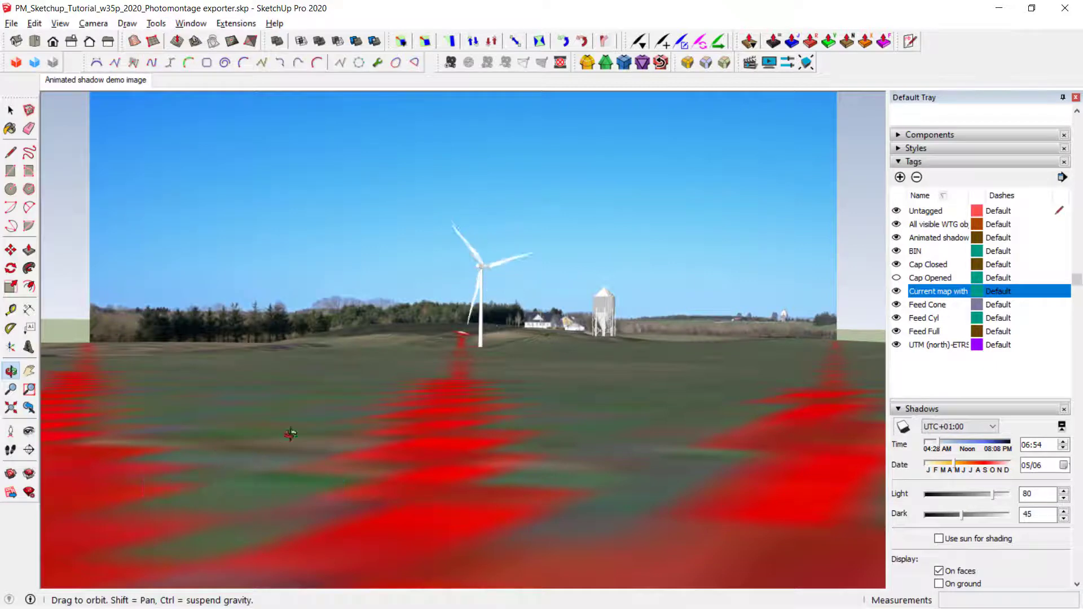
Examine the moving rotor shadow from above, stop the turbine rotation, and return to the camera scene.
{"action": "left_click_drag", "start_coordinate": [528, 355], "coordinate": [414, 581]}
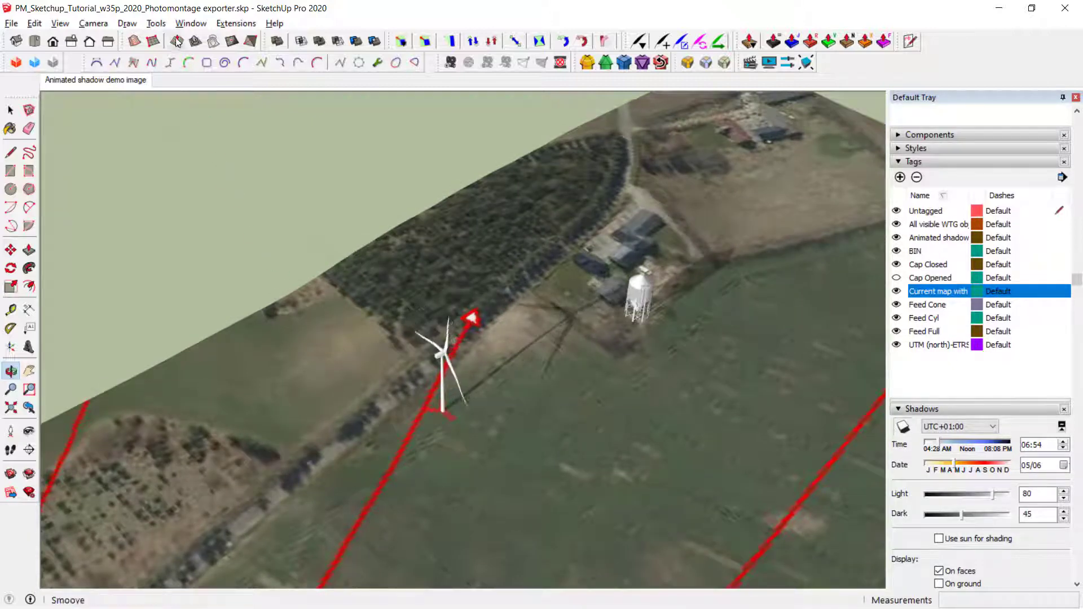
{"action": "left_click", "coordinate": [156, 24]}
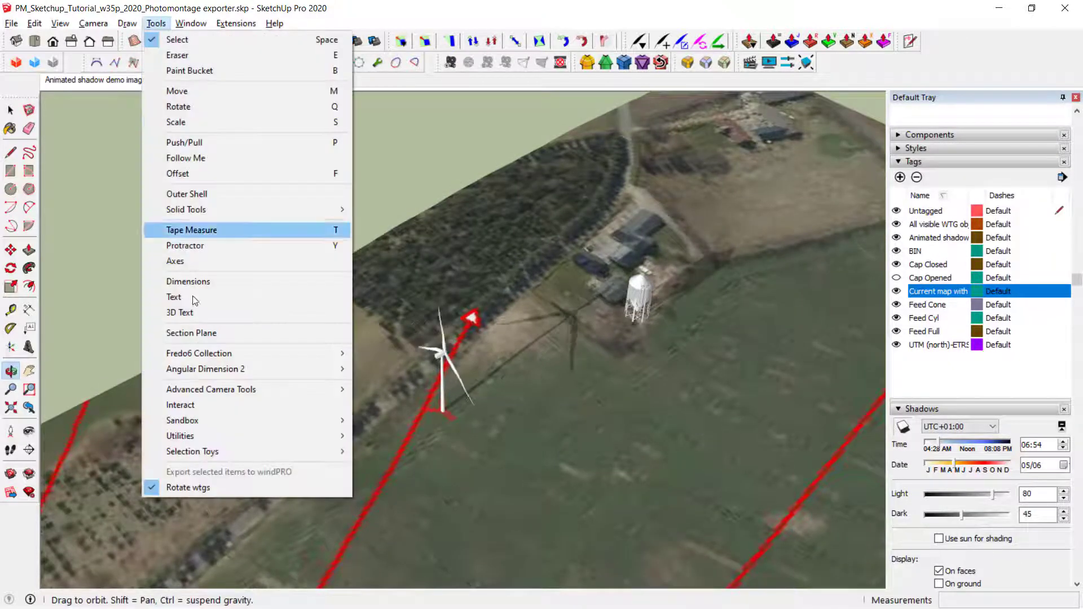
{"action": "left_click", "coordinate": [212, 488]}
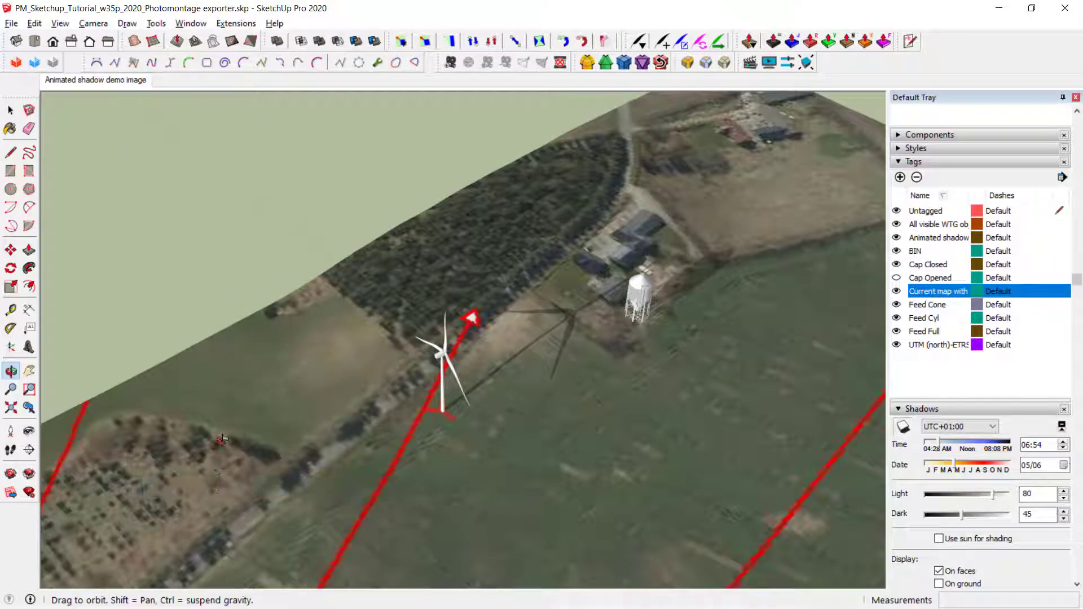
{"action": "left_click", "coordinate": [109, 81]}
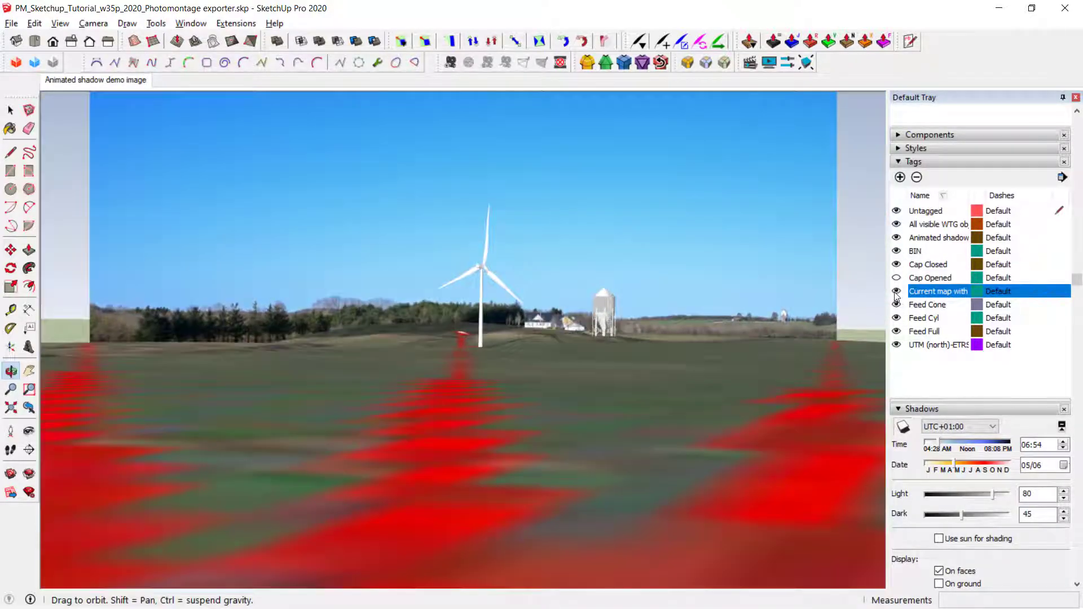
Hide the current map tag, switch to windPRO, and show the Obstacles object layer on the Ortofoto zoom in map.
{"action": "left_click", "coordinate": [896, 291]}
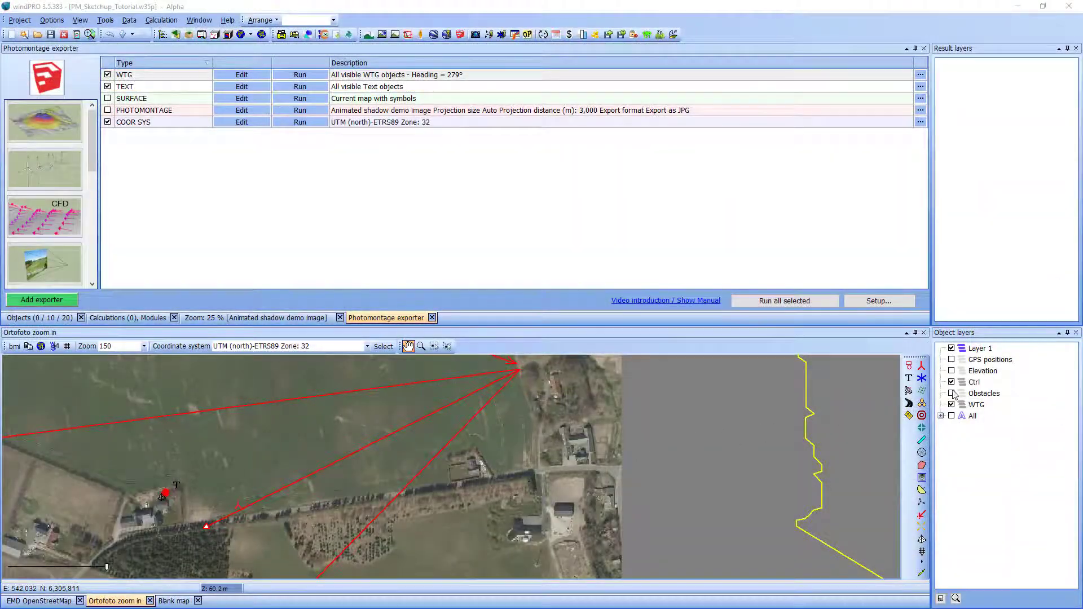
{"action": "left_click", "coordinate": [951, 393]}
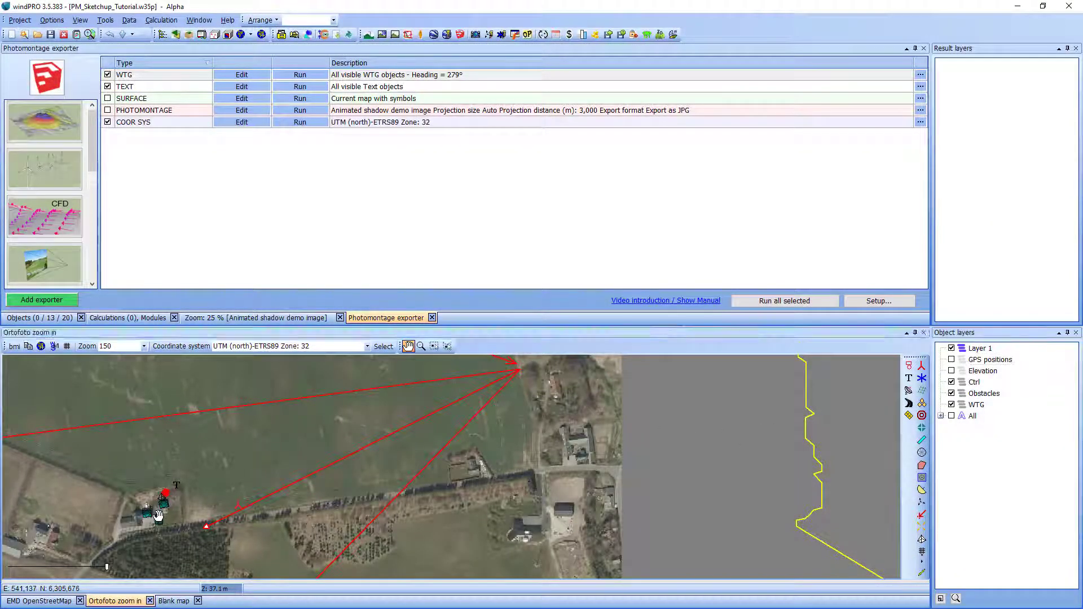
{"action": "scroll", "coordinate": [162, 513], "scroll_direction": "up", "scroll_amount": 3}
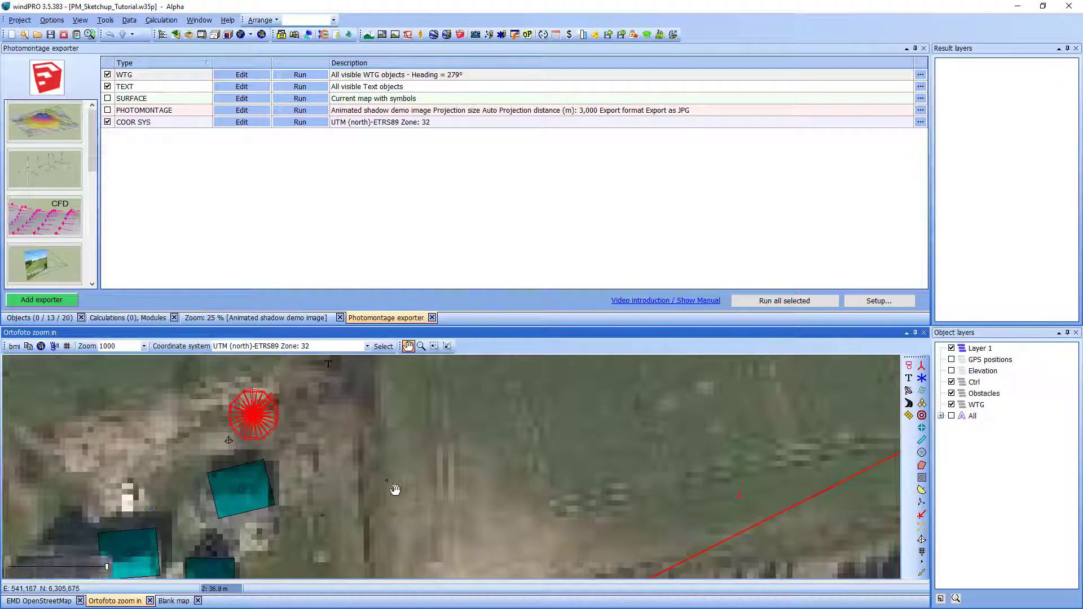
{"action": "left_click_drag", "start_coordinate": [275, 507], "coordinate": [407, 418]}
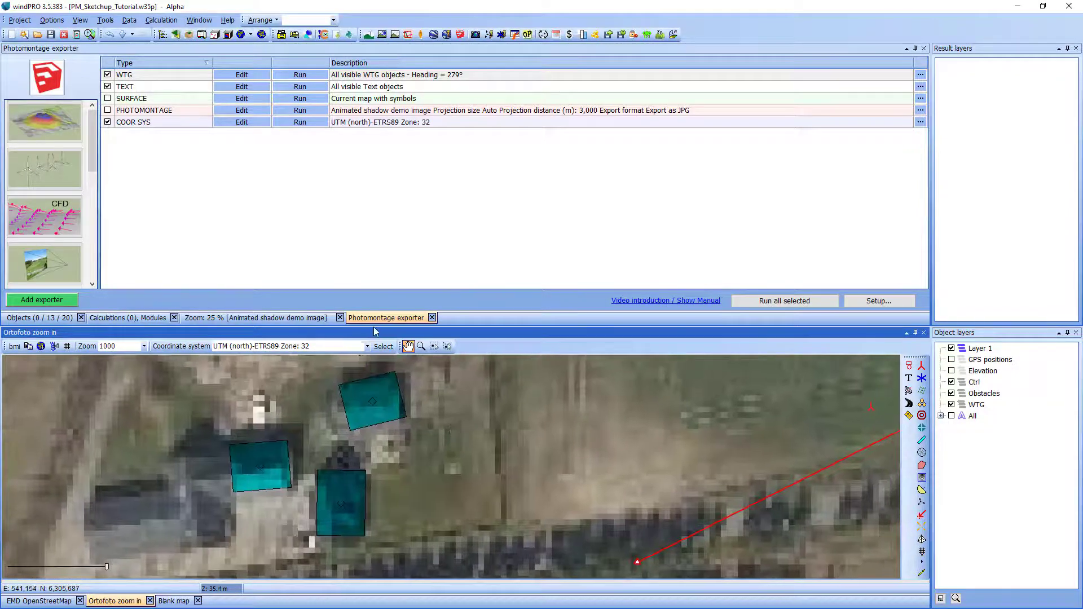
Add an obstacle exporter for all visible obstacles with lower corners following terrain and a flat top, and run it.
{"action": "left_click_drag", "start_coordinate": [92, 138], "coordinate": [101, 269]}
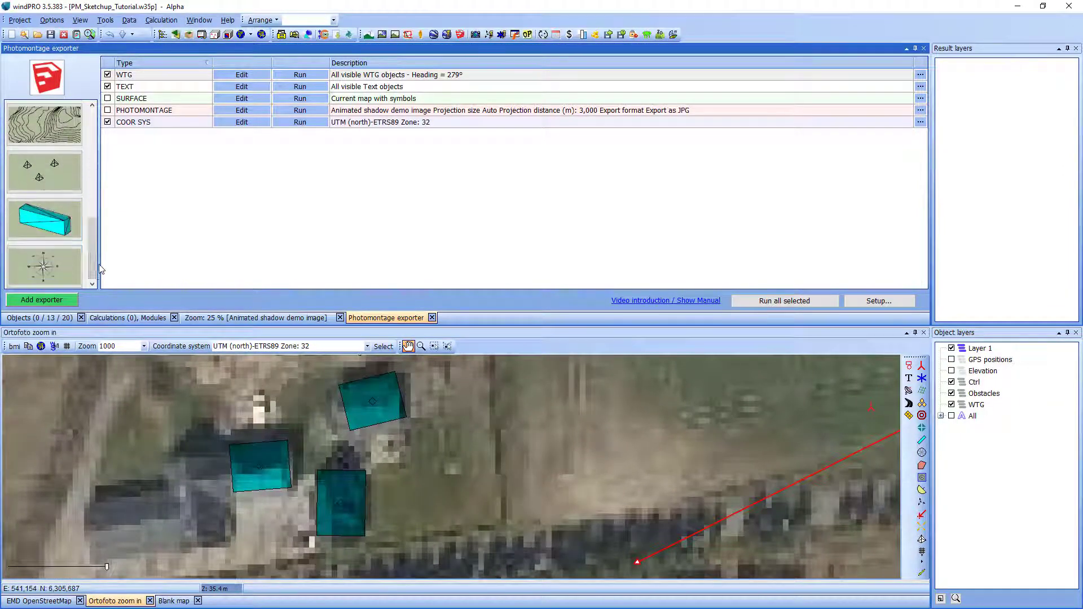
{"action": "double_click", "coordinate": [73, 226]}
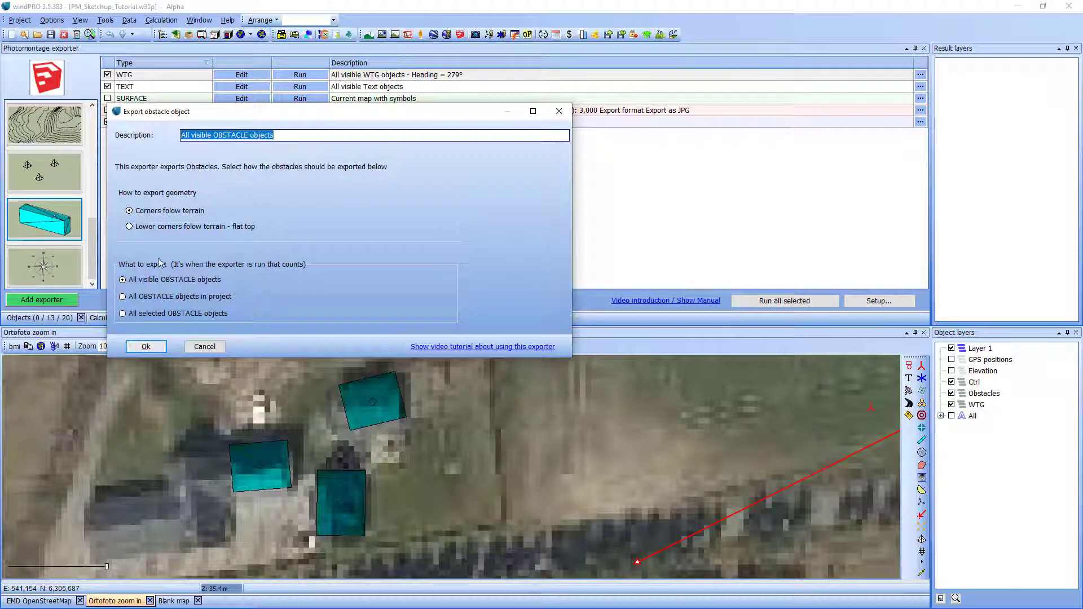
{"action": "left_click", "coordinate": [166, 227]}
{"action": "left_click", "coordinate": [157, 347]}
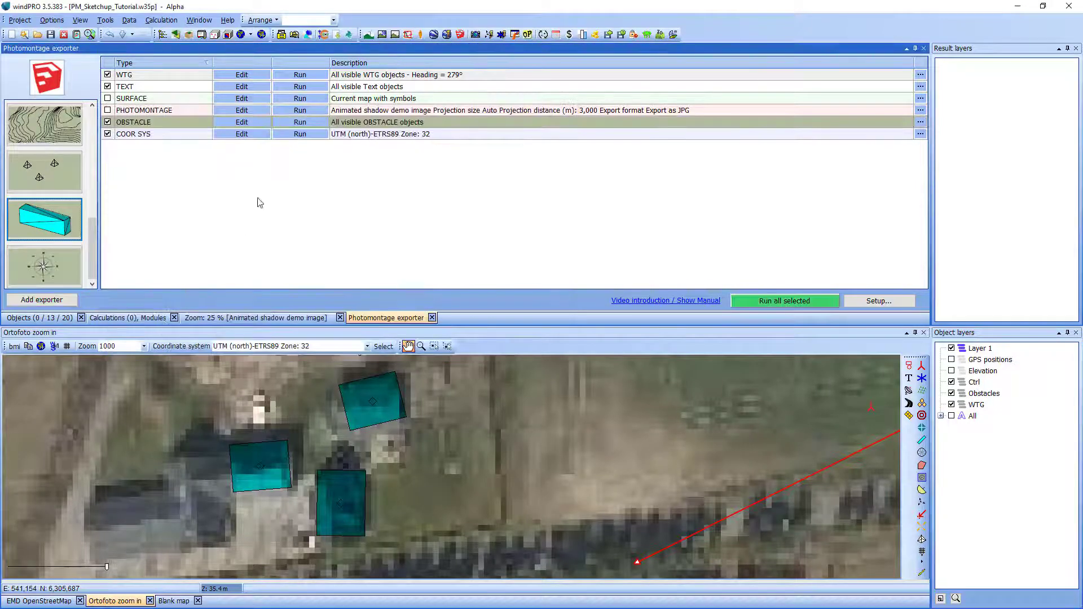
{"action": "left_click", "coordinate": [300, 122]}
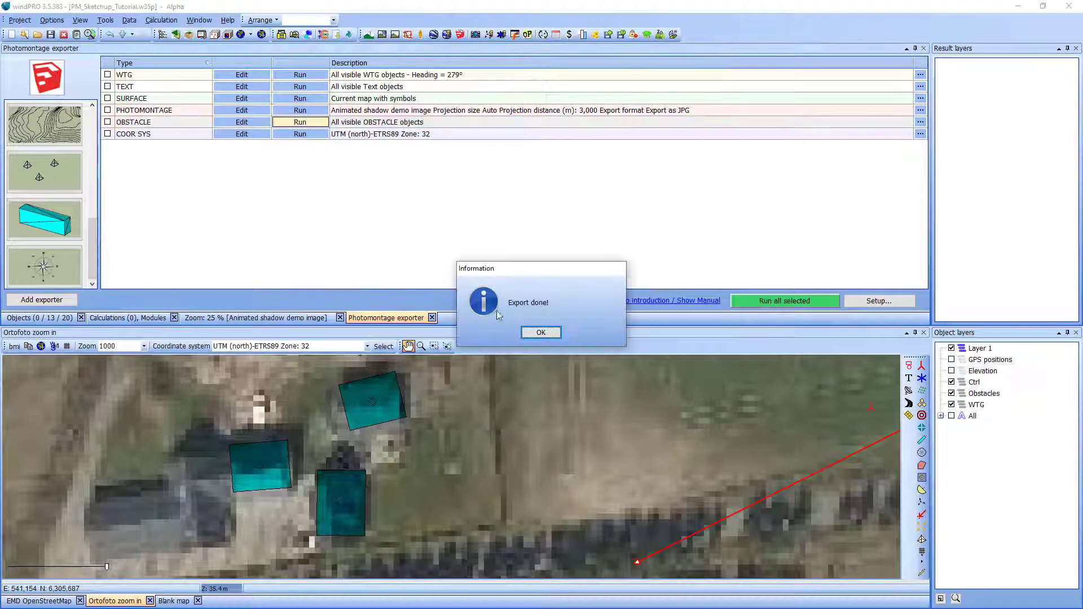
{"action": "left_click", "coordinate": [540, 335]}
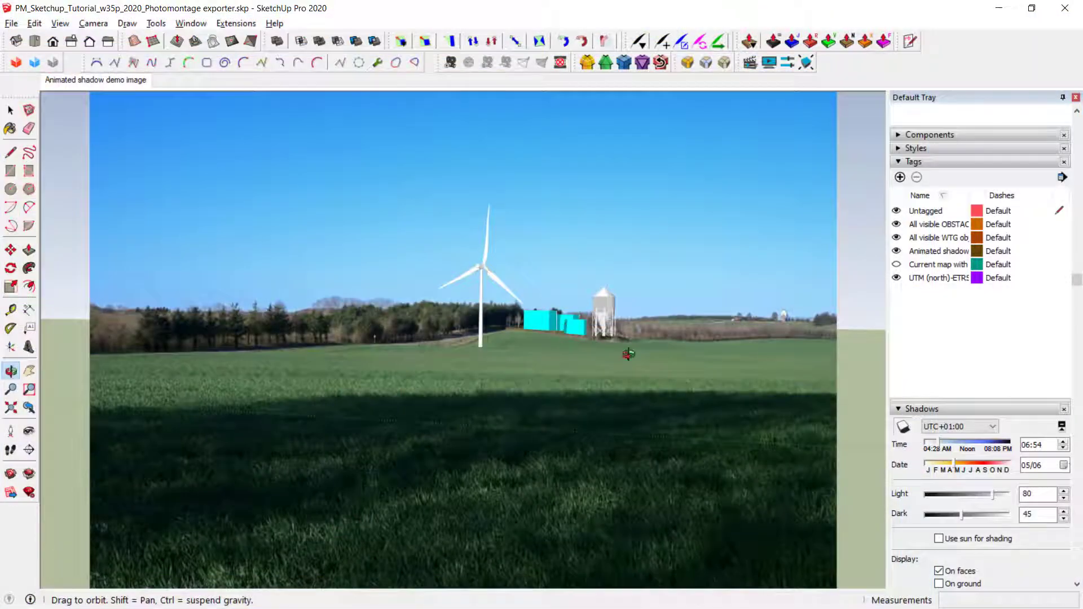
In SketchUp, show the current map tag, examine the turbine shadow on the obstacle boxes, and return to the Animated shadow demo image scene.
{"action": "left_click", "coordinate": [896, 265]}
{"action": "left_click_drag", "start_coordinate": [580, 347], "coordinate": [386, 556]}
{"action": "scroll", "coordinate": [664, 286], "scroll_direction": "up", "scroll_amount": 5}
{"action": "left_click_drag", "start_coordinate": [664, 287], "coordinate": [880, 446]}
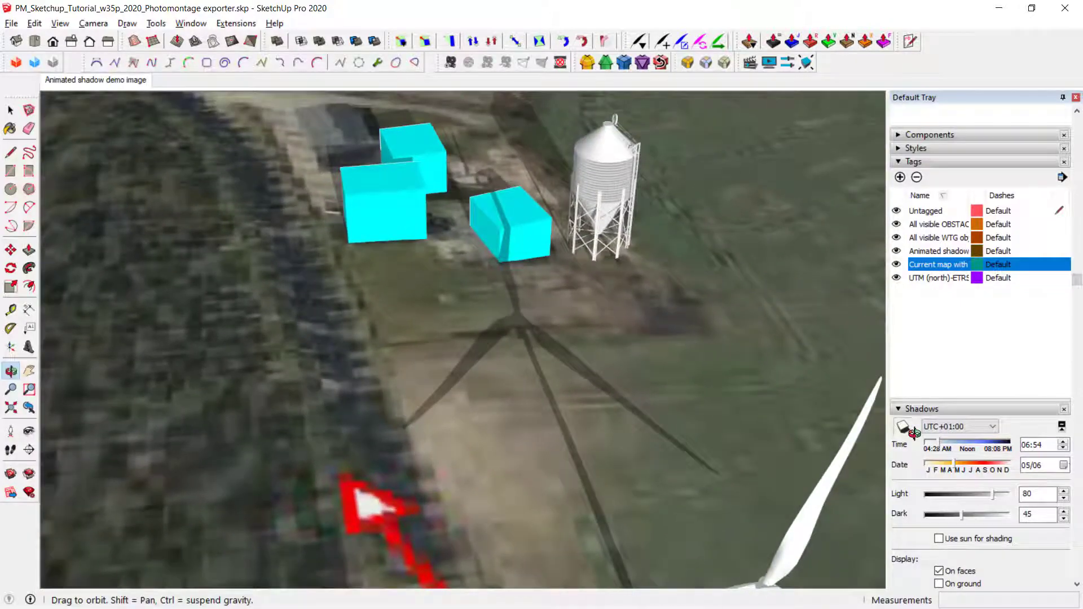
{"action": "left_click", "coordinate": [121, 80]}
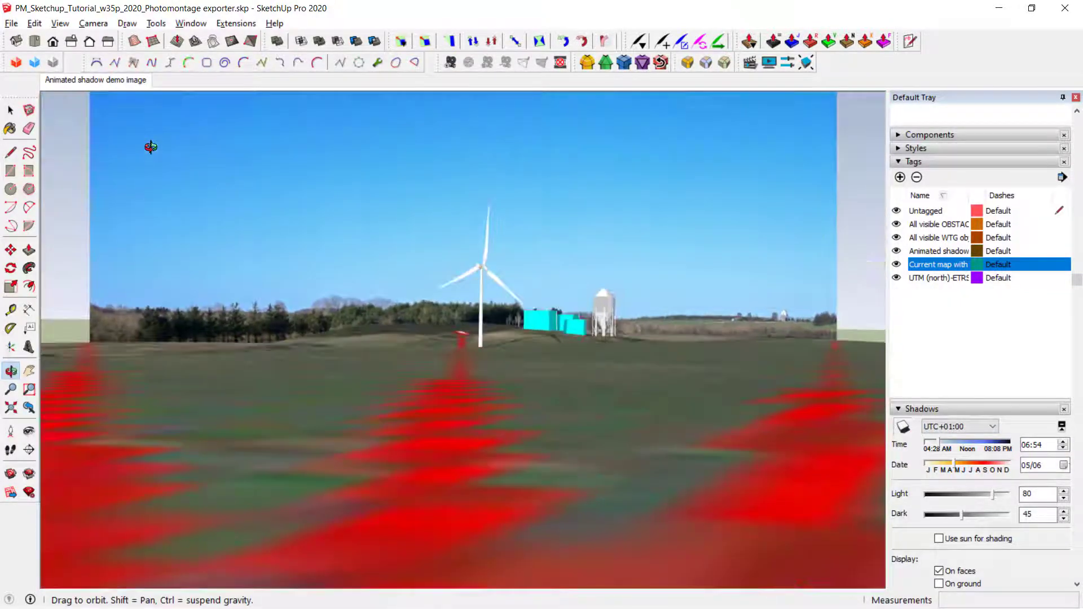
Select the three cyan obstacle boxes beside the silo and export the selected items to windPRO.
{"action": "left_click_drag", "start_coordinate": [551, 341], "coordinate": [571, 398]}
{"action": "scroll", "coordinate": [546, 317], "scroll_direction": "up", "scroll_amount": 5}
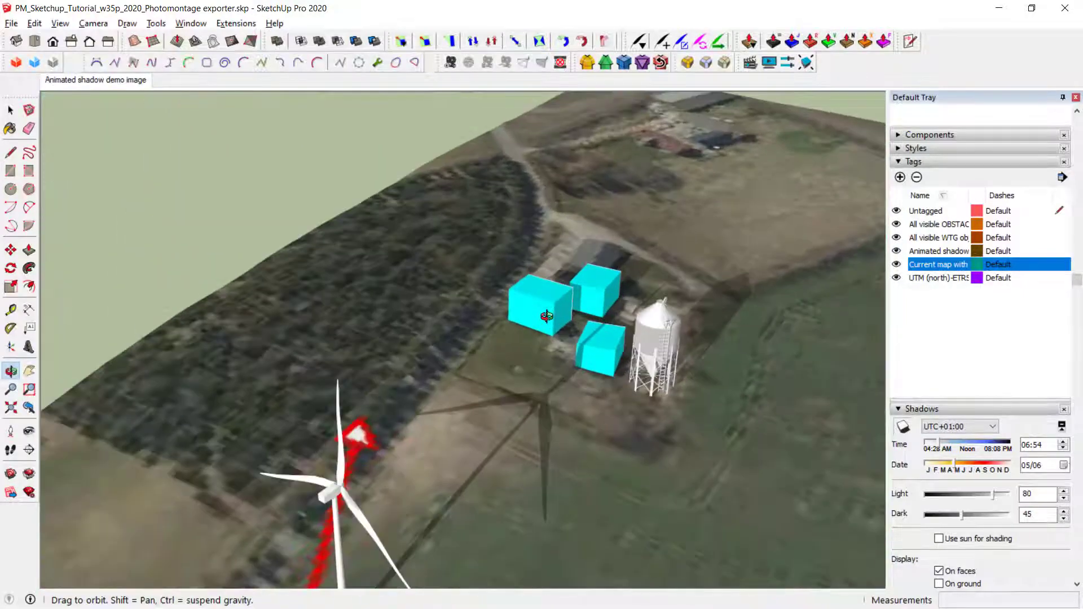
{"action": "scroll", "coordinate": [569, 326], "scroll_direction": "up", "scroll_amount": 2}
{"action": "key", "text": "space"}
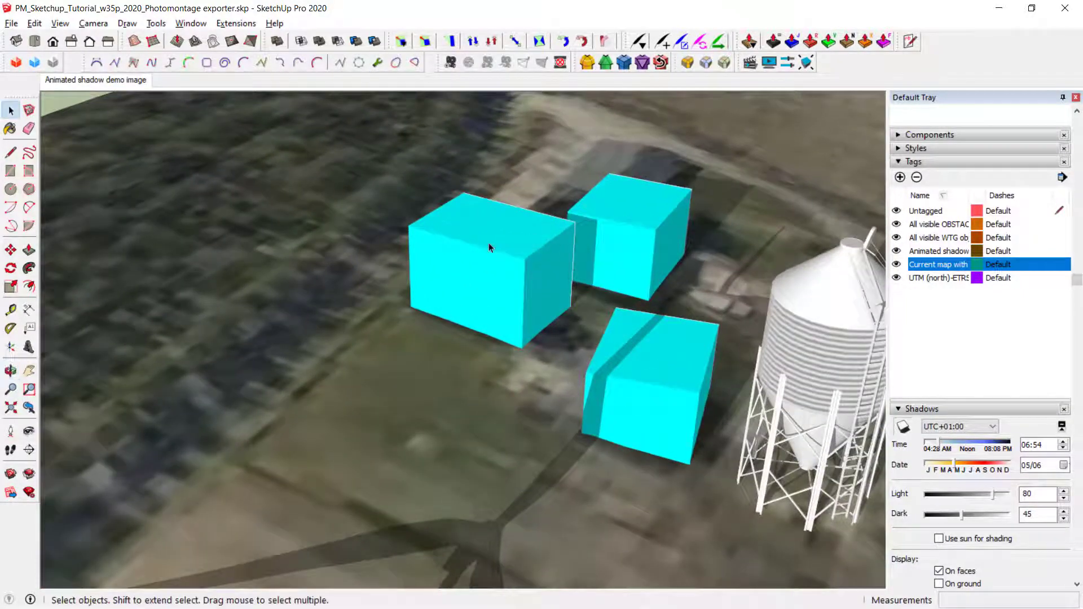
{"action": "left_click", "coordinate": [488, 243]}
{"action": "left_click", "coordinate": [626, 242], "text": "shift"}
{"action": "left_click", "coordinate": [652, 380], "text": "shift"}
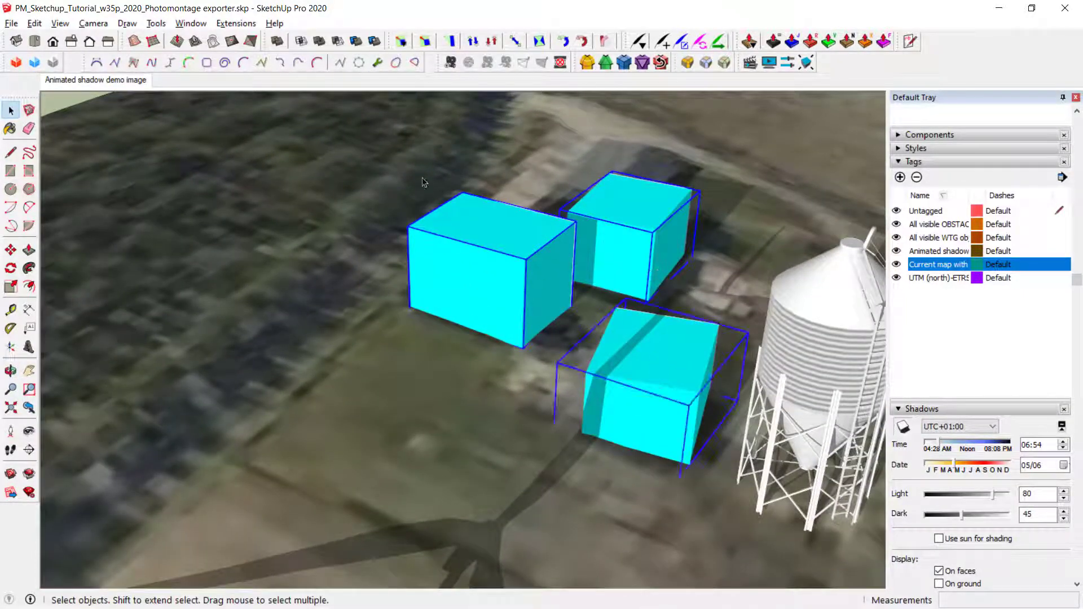
{"action": "left_click", "coordinate": [155, 23]}
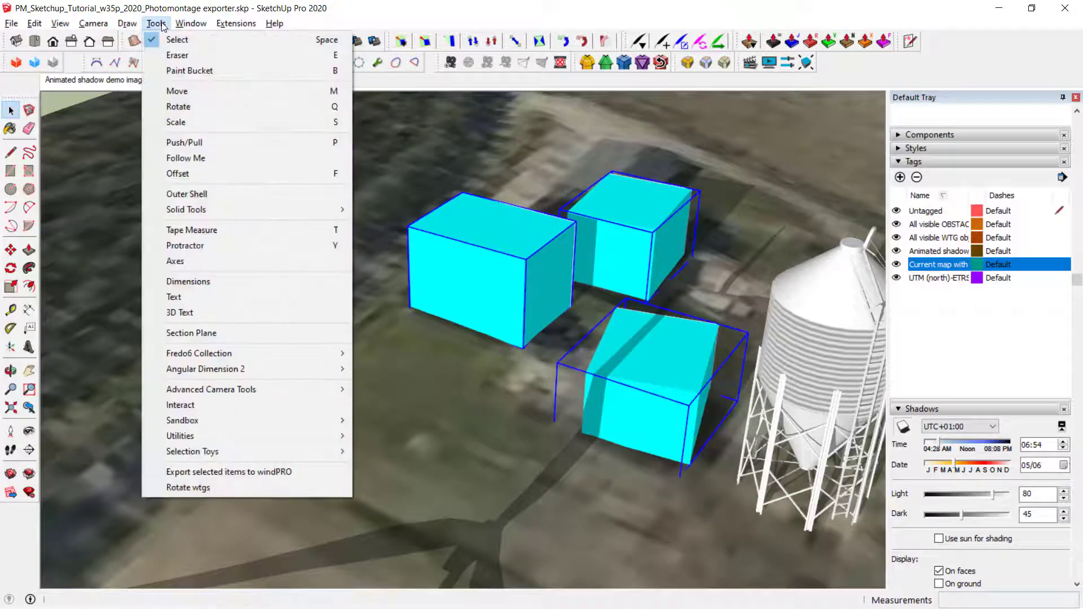
{"action": "left_click", "coordinate": [228, 472]}
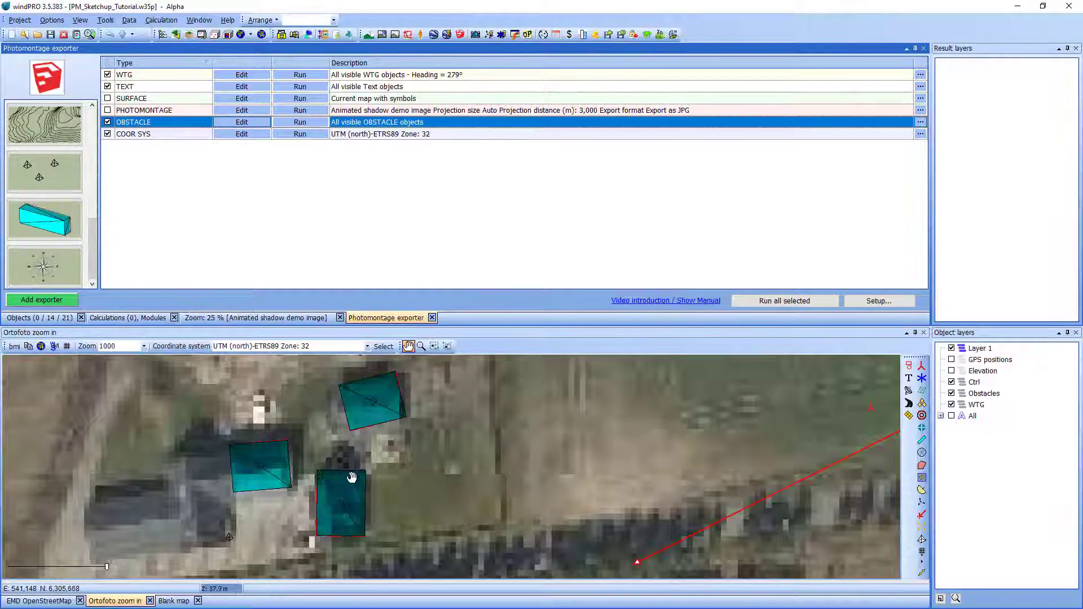
In windPRO, select the newly exported 3D object in the object list and return to the Photomontage exporter.
{"action": "left_click", "coordinate": [45, 318]}
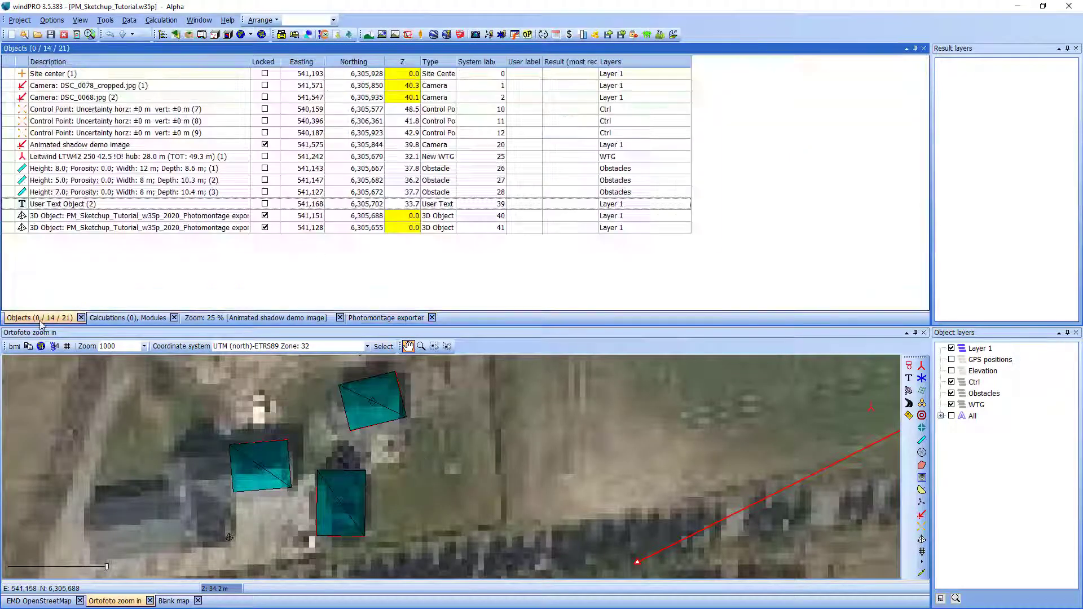
{"action": "left_click", "coordinate": [44, 227]}
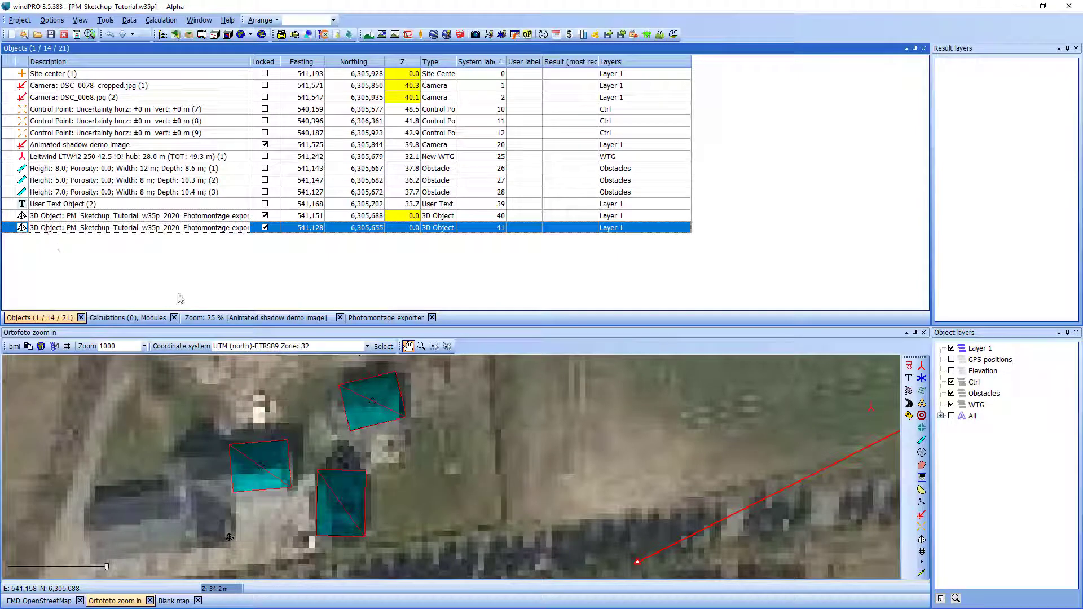
{"action": "left_click", "coordinate": [375, 318]}
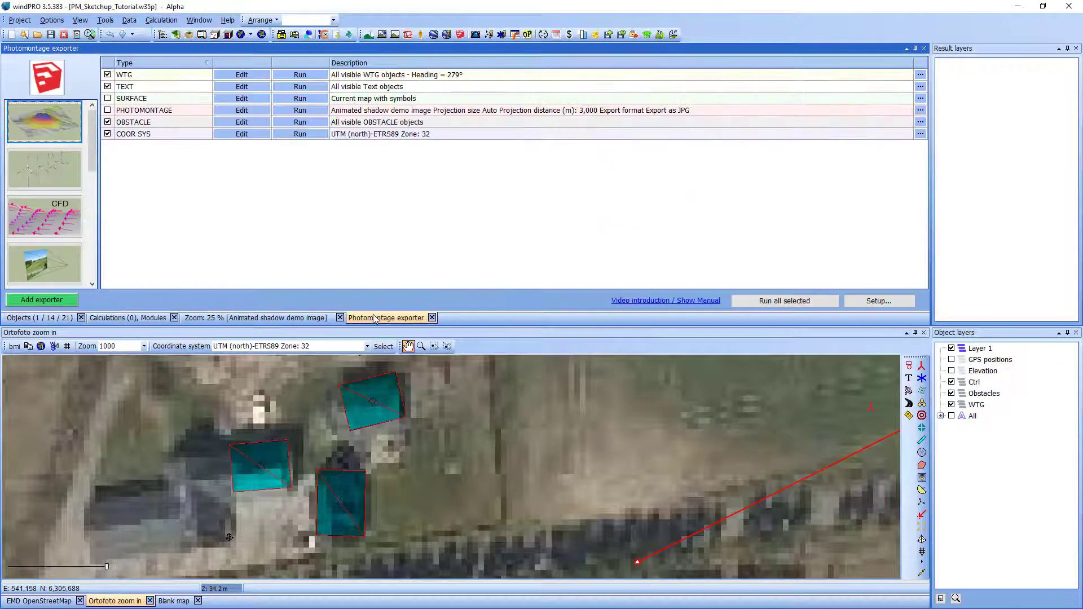
Add a 3D object exporter for all selected 3D objects that projects the Animated shadow demo image photomontage as texture.
{"action": "left_click", "coordinate": [107, 134]}
{"action": "scroll", "coordinate": [71, 233], "scroll_direction": "down", "scroll_amount": 5}
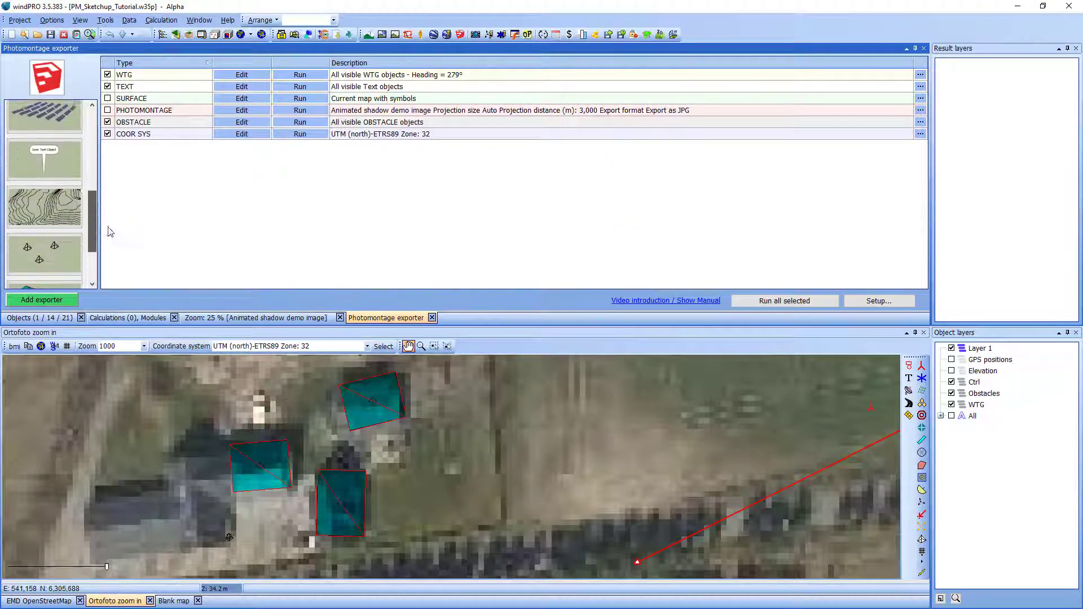
{"action": "double_click", "coordinate": [46, 222]}
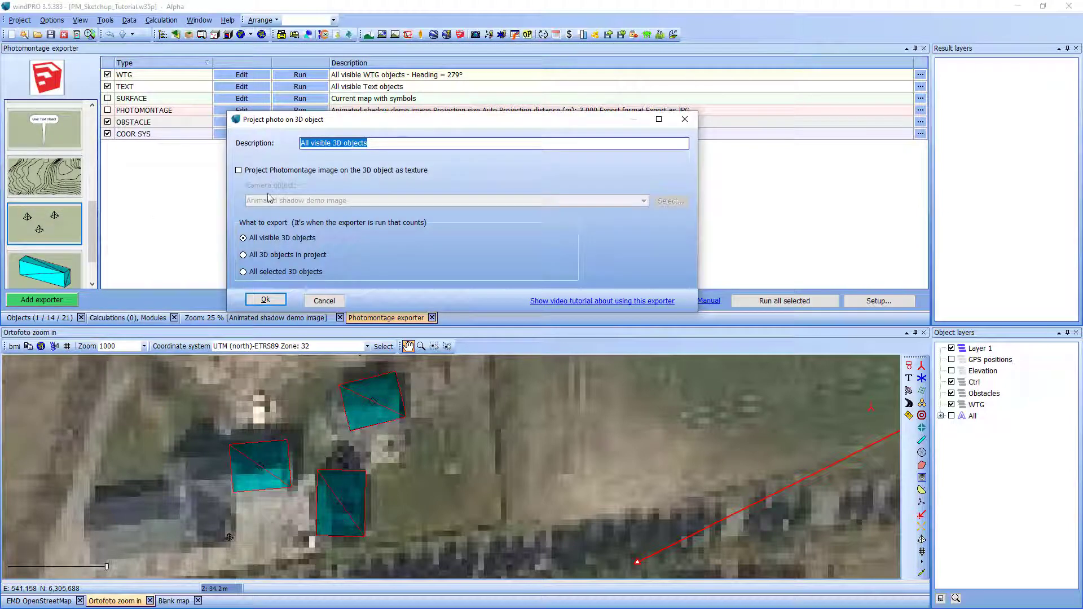
{"action": "left_click", "coordinate": [281, 171]}
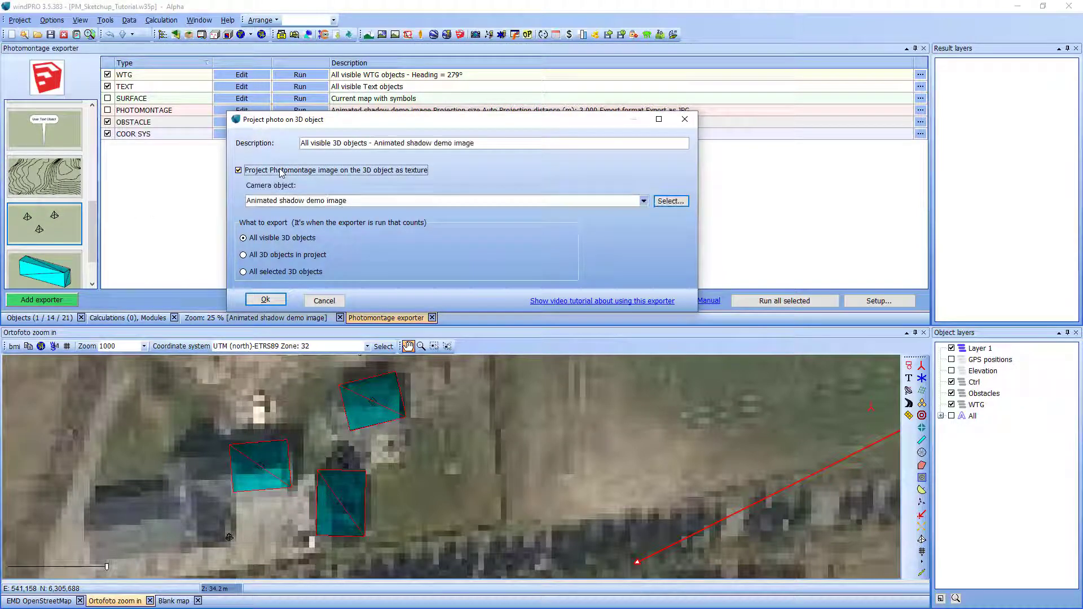
{"action": "left_click", "coordinate": [300, 202]}
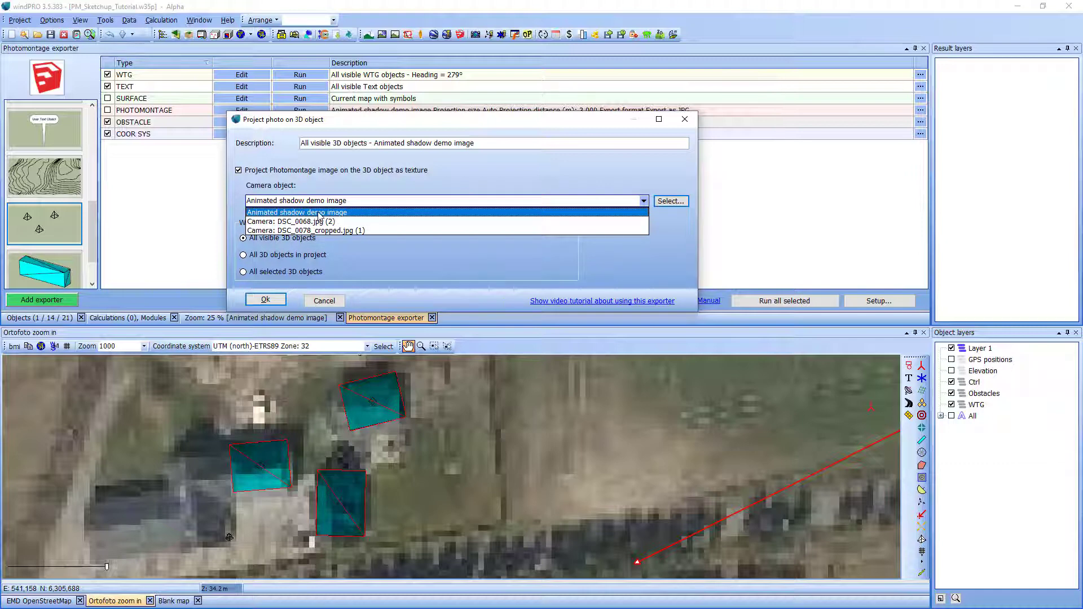
{"action": "left_click", "coordinate": [320, 215]}
{"action": "left_click", "coordinate": [261, 272]}
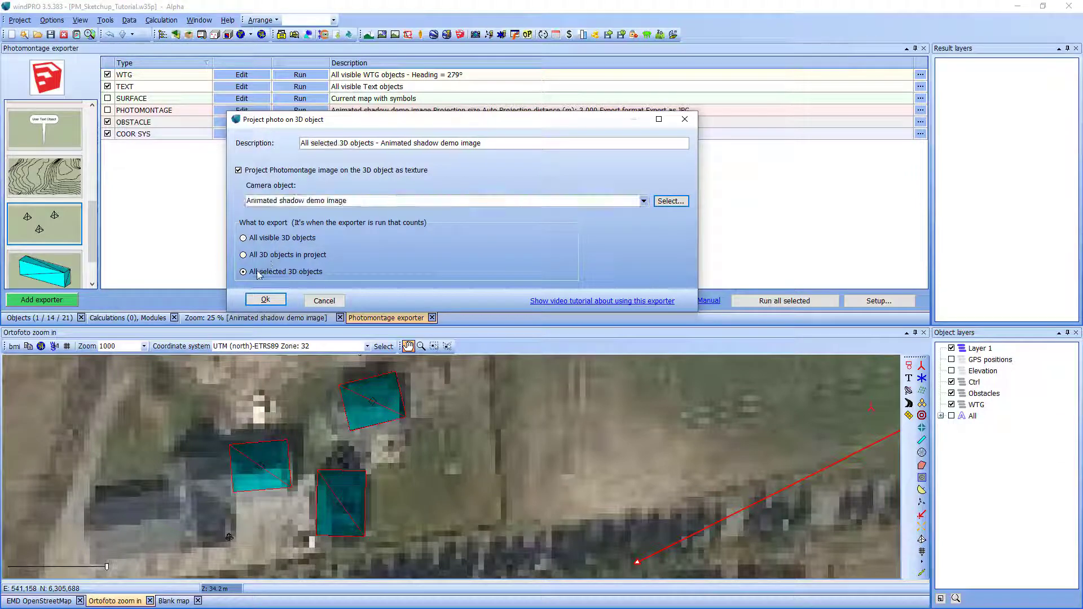
{"action": "left_click", "coordinate": [265, 300]}
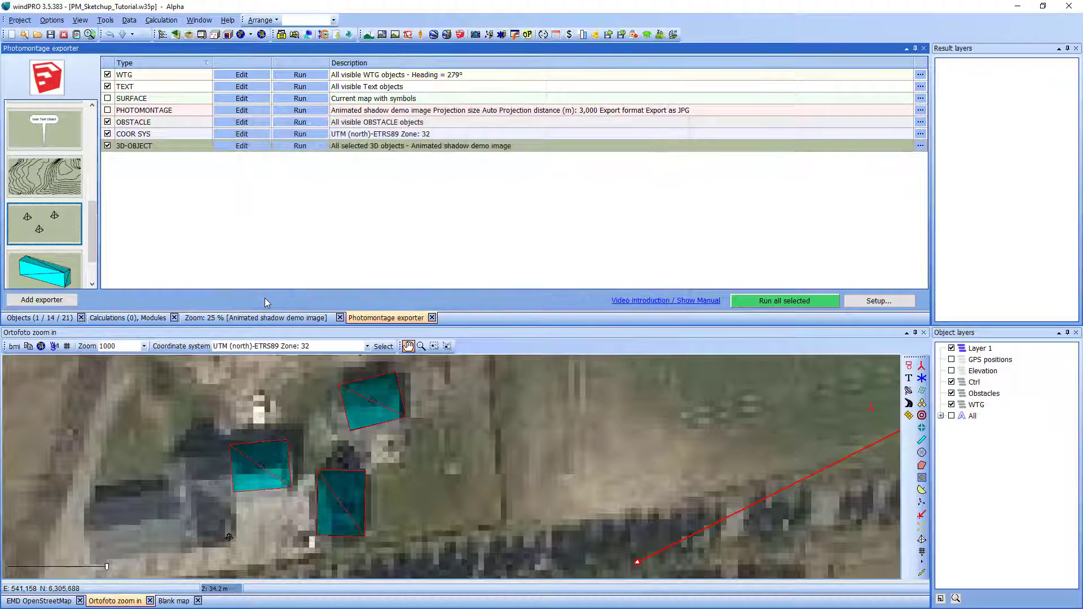
Run the 3D-OBJECT exporter without editing the textures first.
{"action": "left_click", "coordinate": [304, 146]}
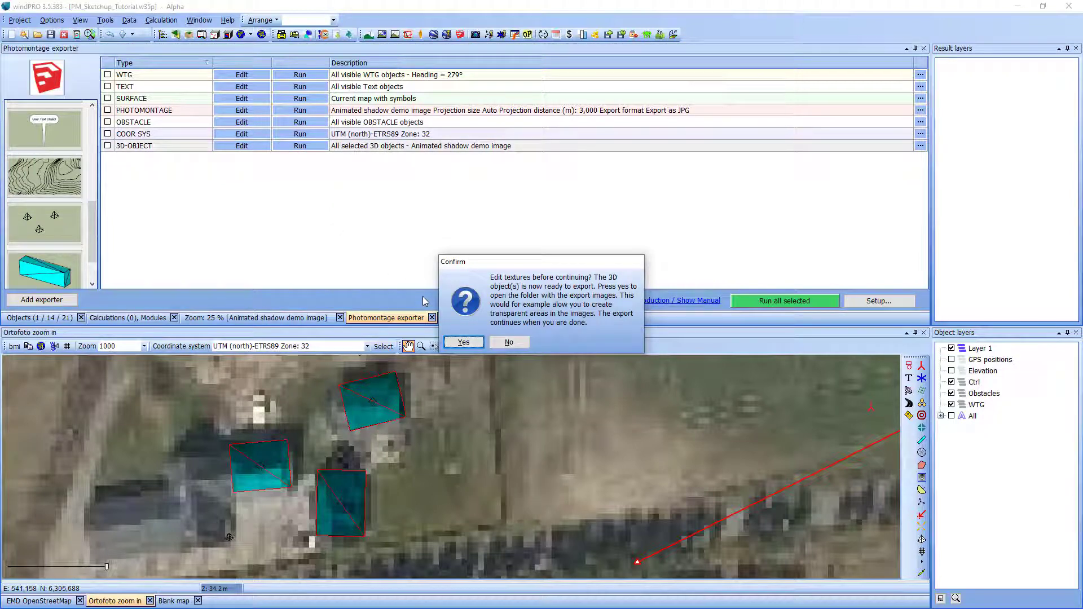
{"action": "left_click", "coordinate": [511, 342]}
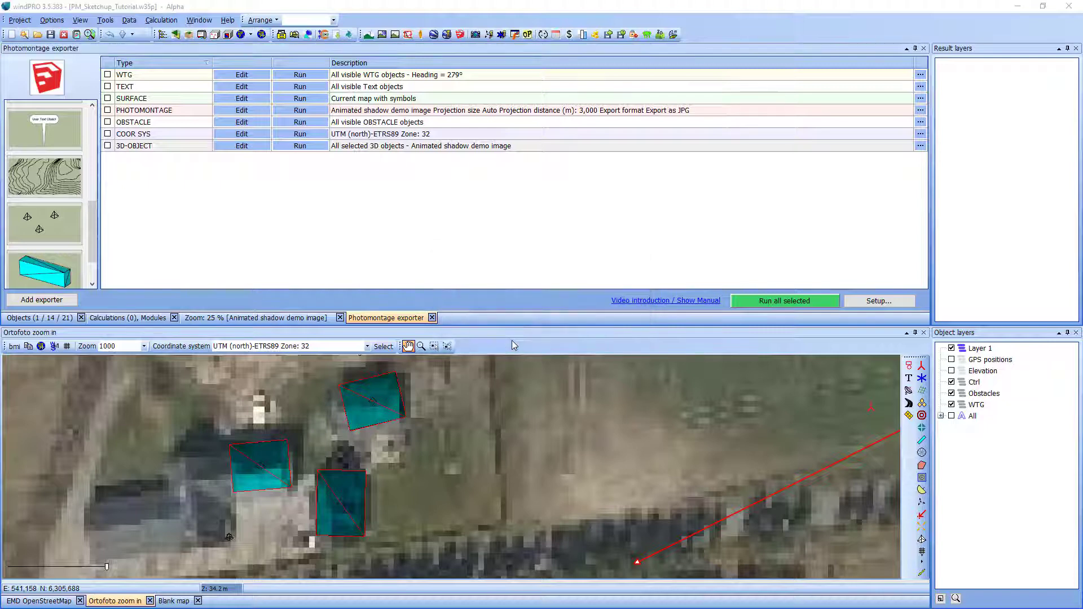
{"action": "left_click", "coordinate": [536, 331]}
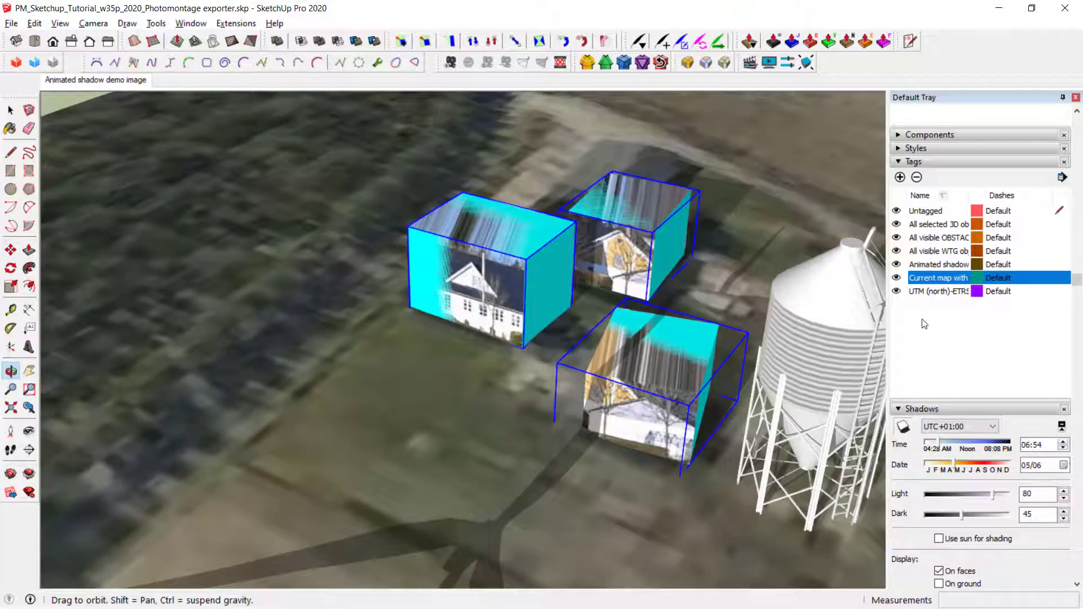
In SketchUp, hide the obstacle and current map tags and return to the Animated shadow demo image scene.
{"action": "left_click", "coordinate": [897, 238]}
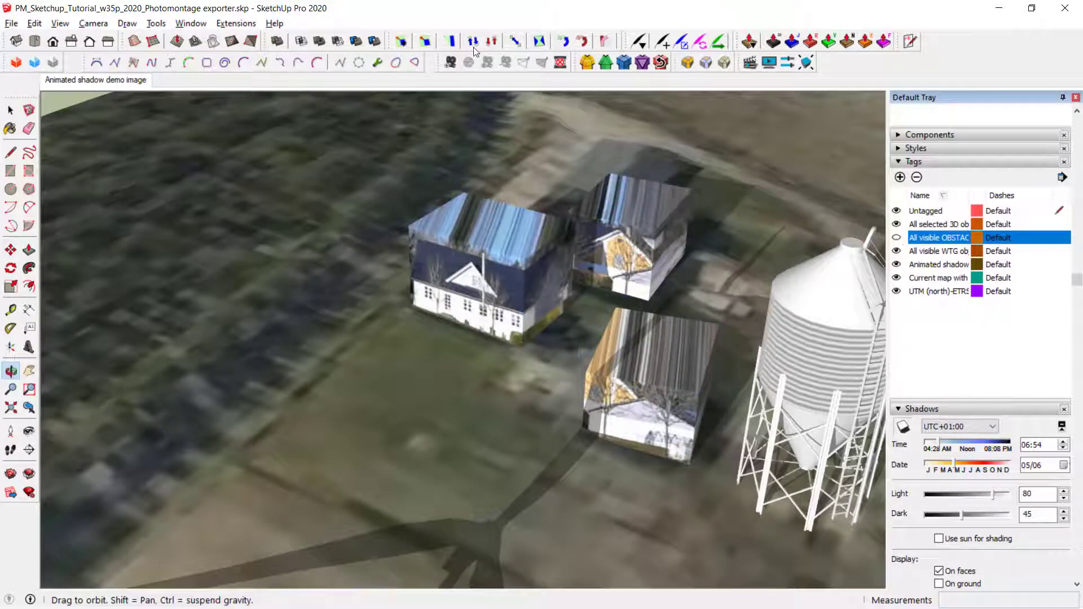
{"action": "left_click", "coordinate": [121, 80]}
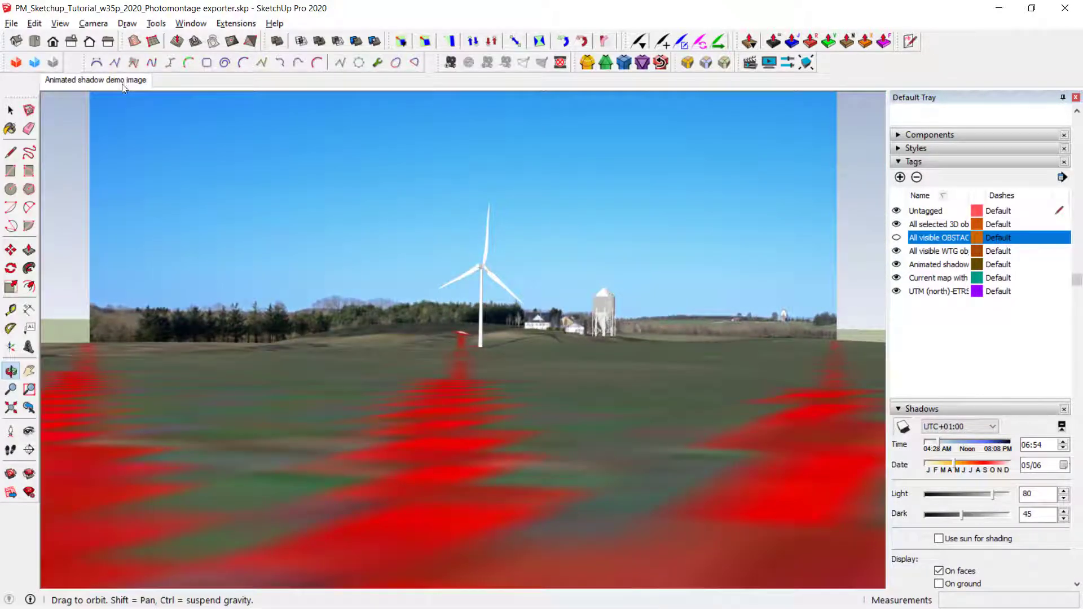
{"action": "left_click", "coordinate": [896, 278]}
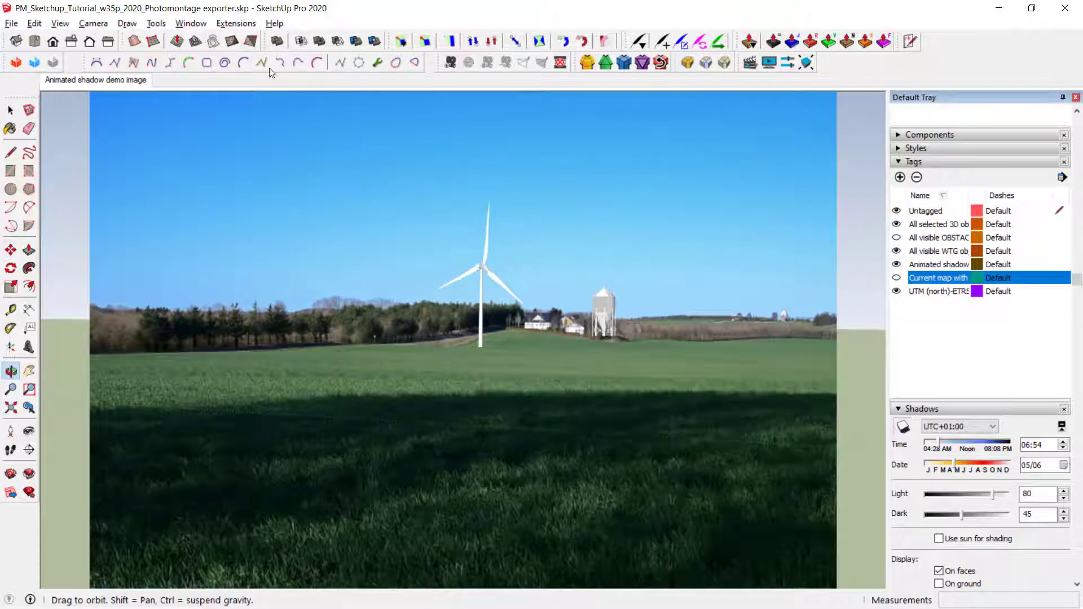
Start the turbine rotor animation with Rotate wtgs and hide the model axes.
{"action": "left_click", "coordinate": [155, 23]}
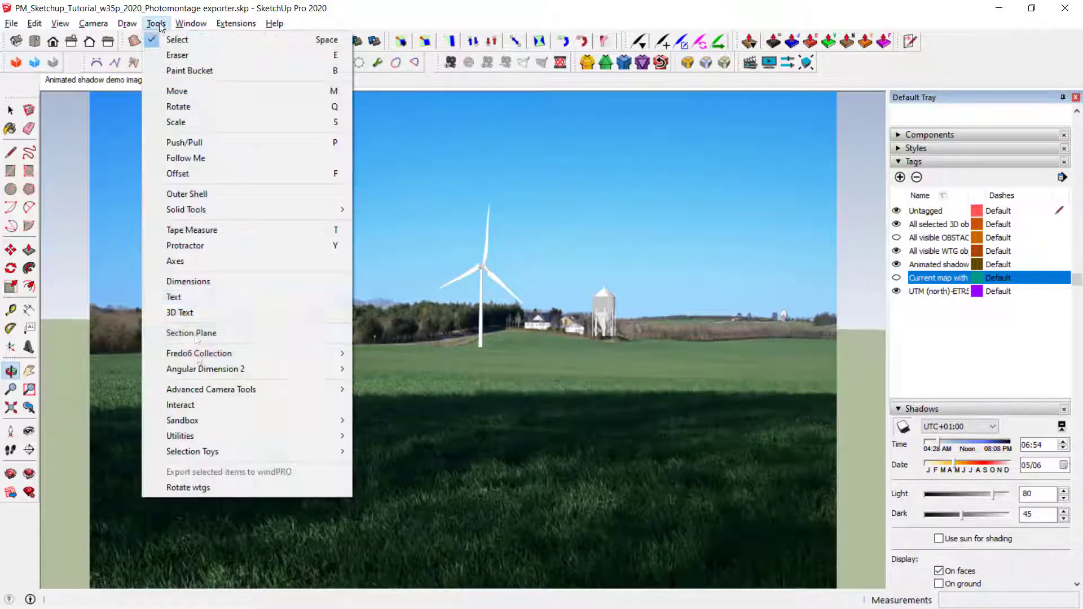
{"action": "left_click", "coordinate": [205, 486]}
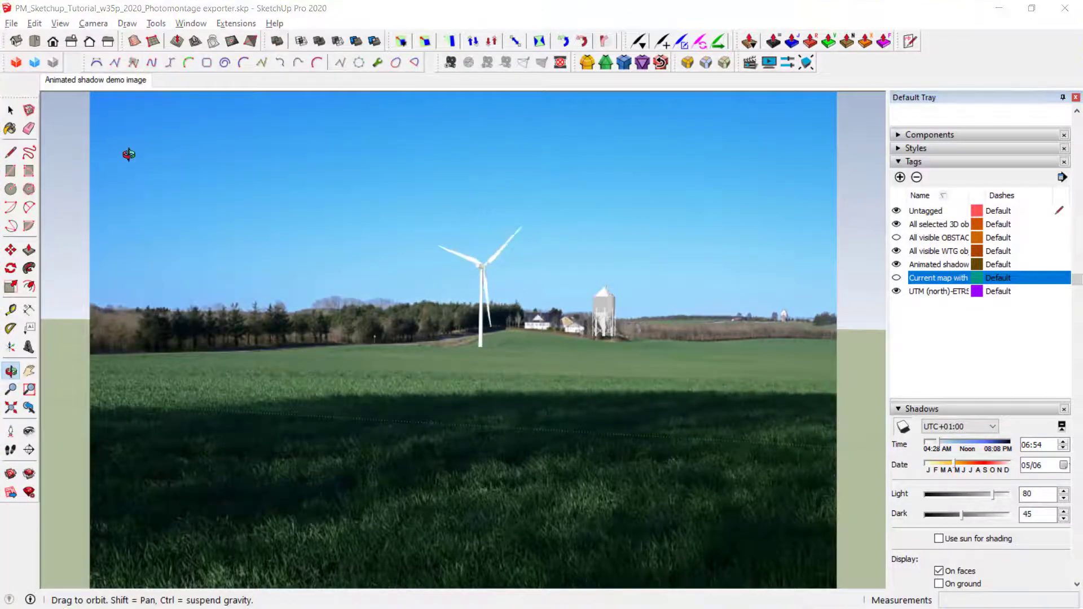
{"action": "left_click", "coordinate": [60, 23]}
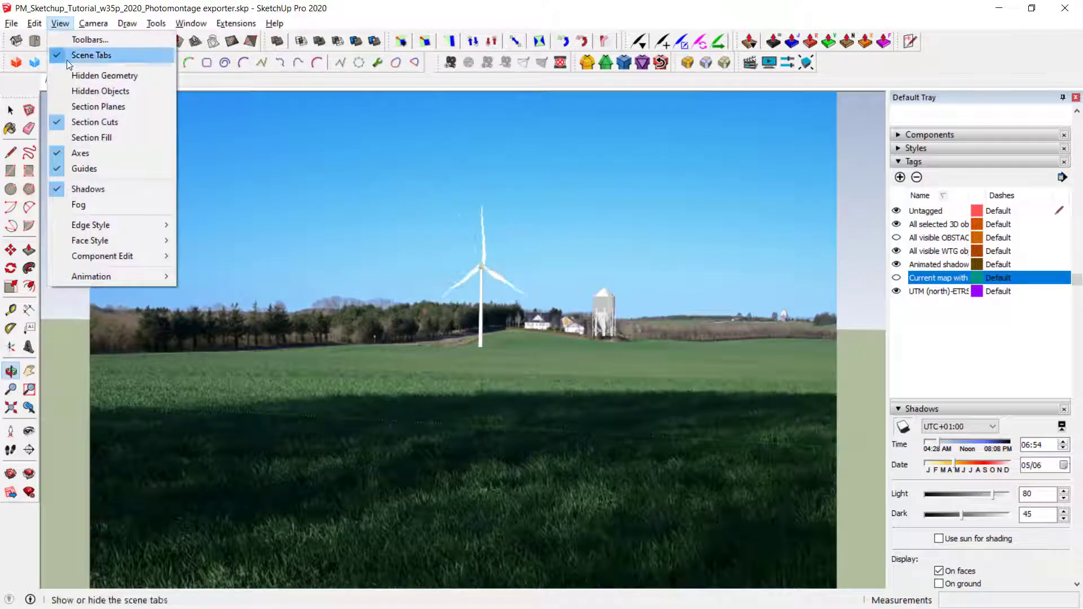
{"action": "left_click", "coordinate": [79, 151]}
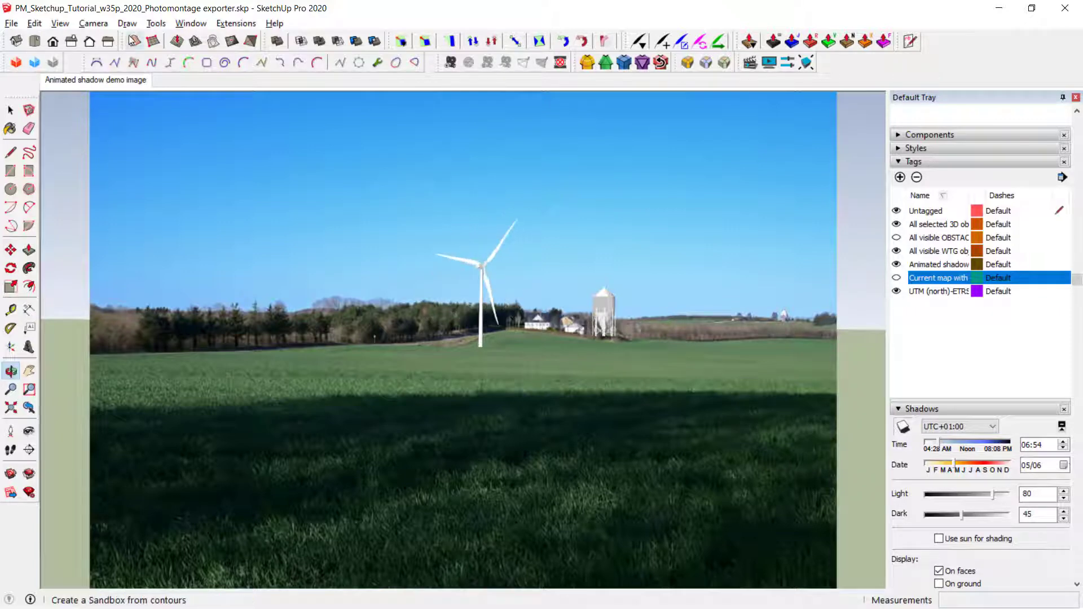
Stop the rotor animation and export the current map terrain to windPRO, showing its tag only for the export.
{"action": "key", "text": "alt+t"}
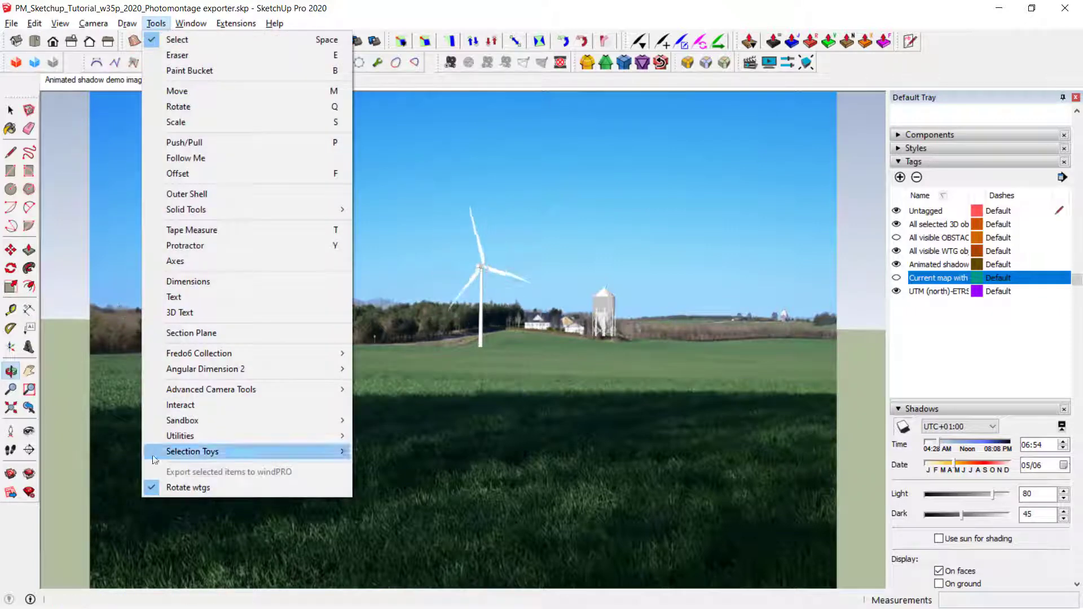
{"action": "left_click", "coordinate": [165, 486]}
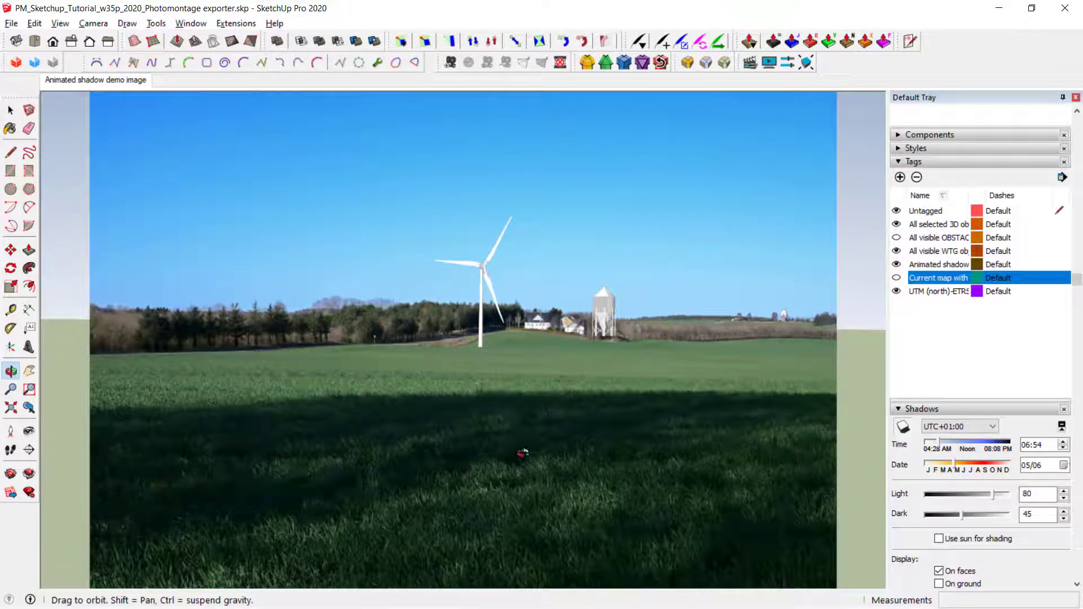
{"action": "left_click", "coordinate": [896, 278]}
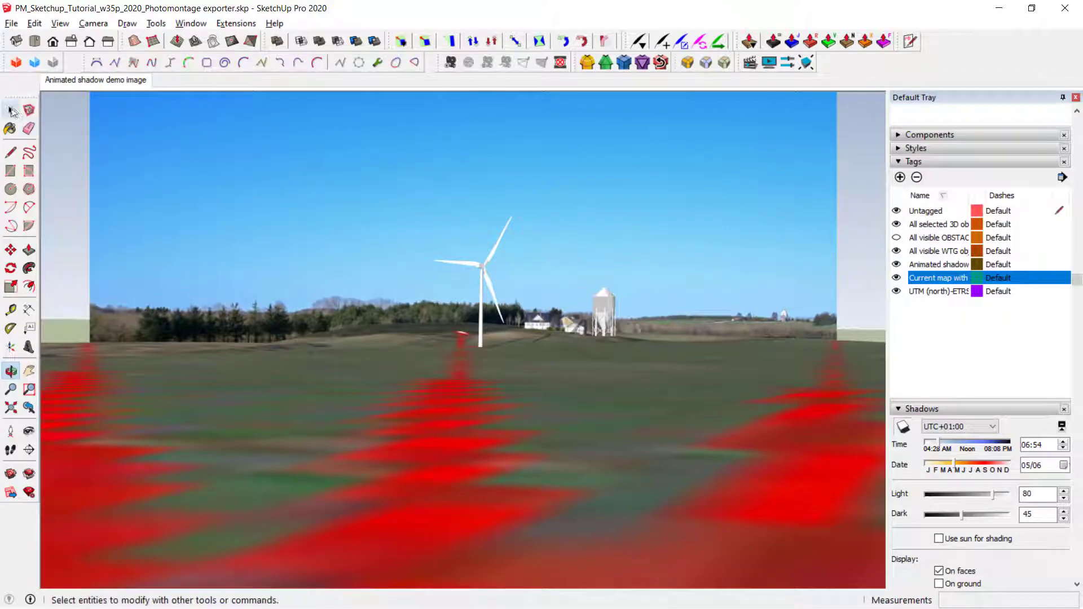
{"action": "left_click", "coordinate": [11, 111]}
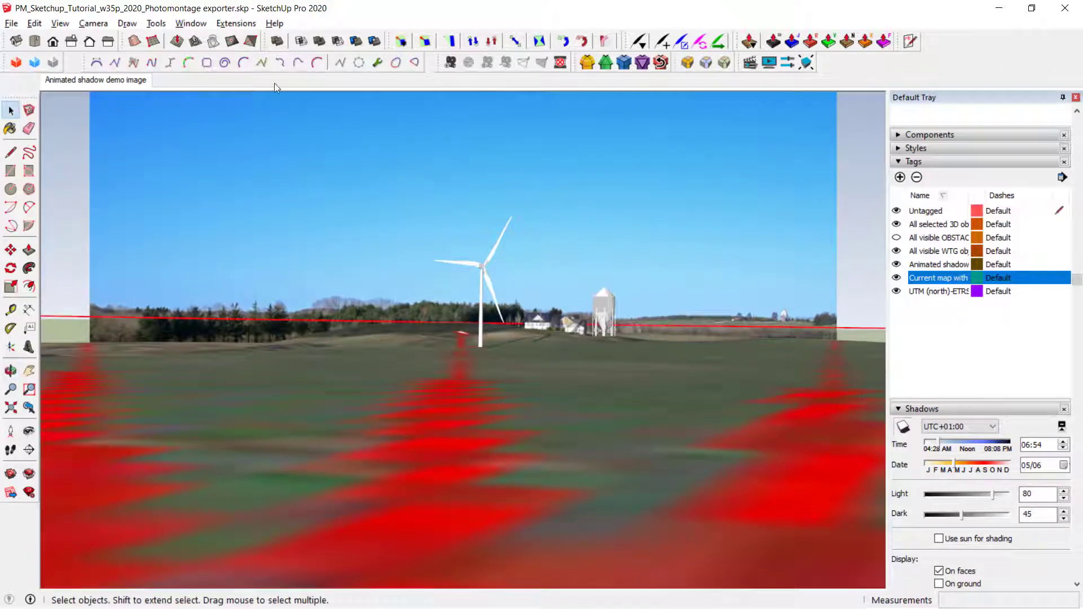
{"action": "left_click", "coordinate": [155, 24]}
{"action": "left_click", "coordinate": [201, 472]}
{"action": "left_click", "coordinate": [896, 278]}
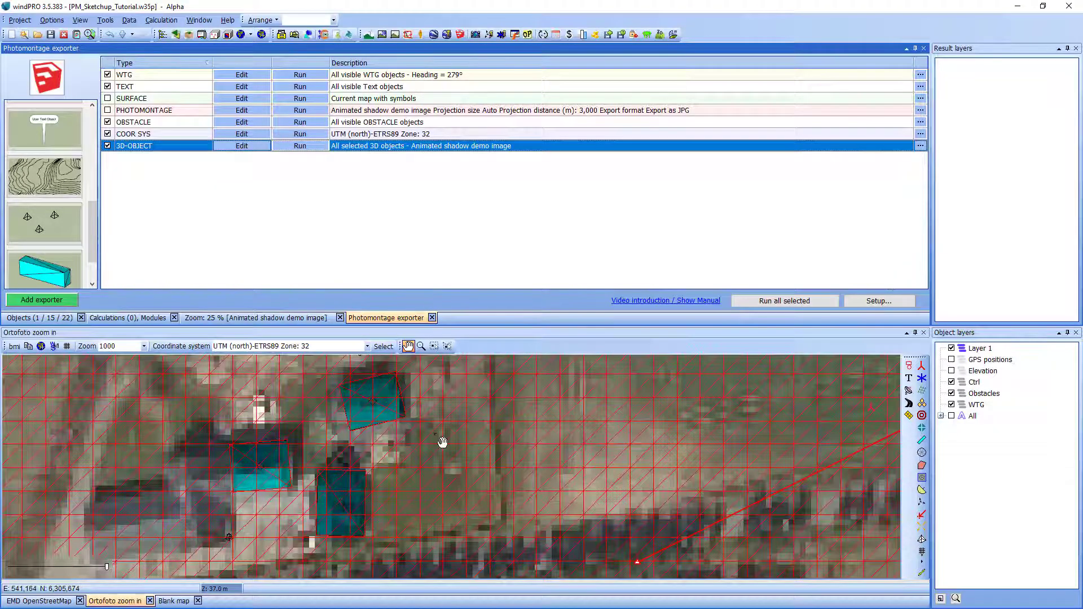
In windPRO, run the 3D-OBJECT exporter for the selected terrain object without editing the textures first.
{"action": "left_click", "coordinate": [442, 442]}
{"action": "scroll", "coordinate": [442, 442], "scroll_direction": "down", "scroll_amount": 2}
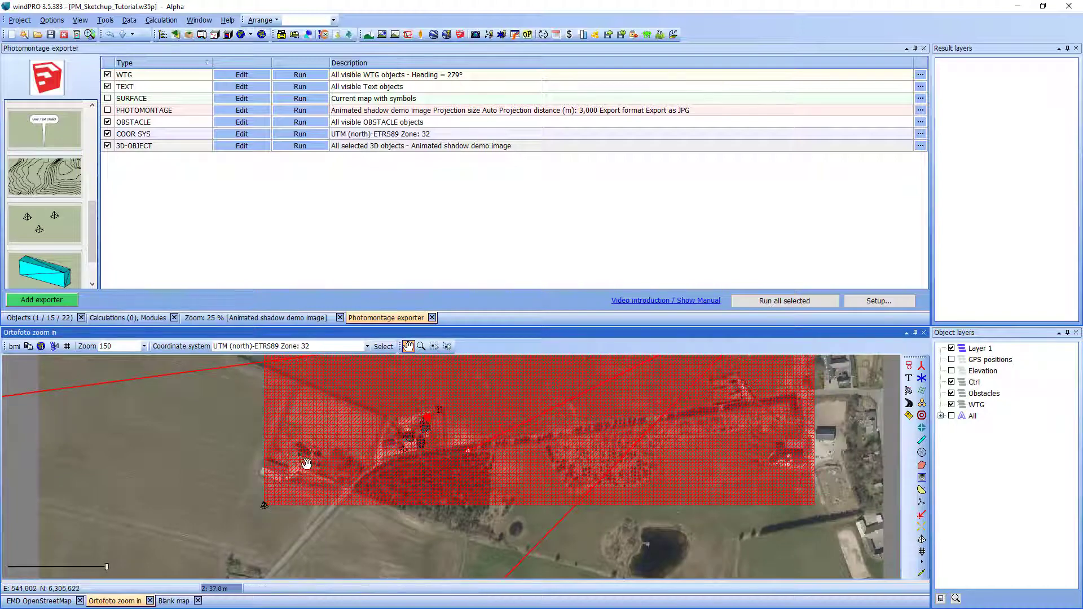
{"action": "left_click", "coordinate": [300, 146]}
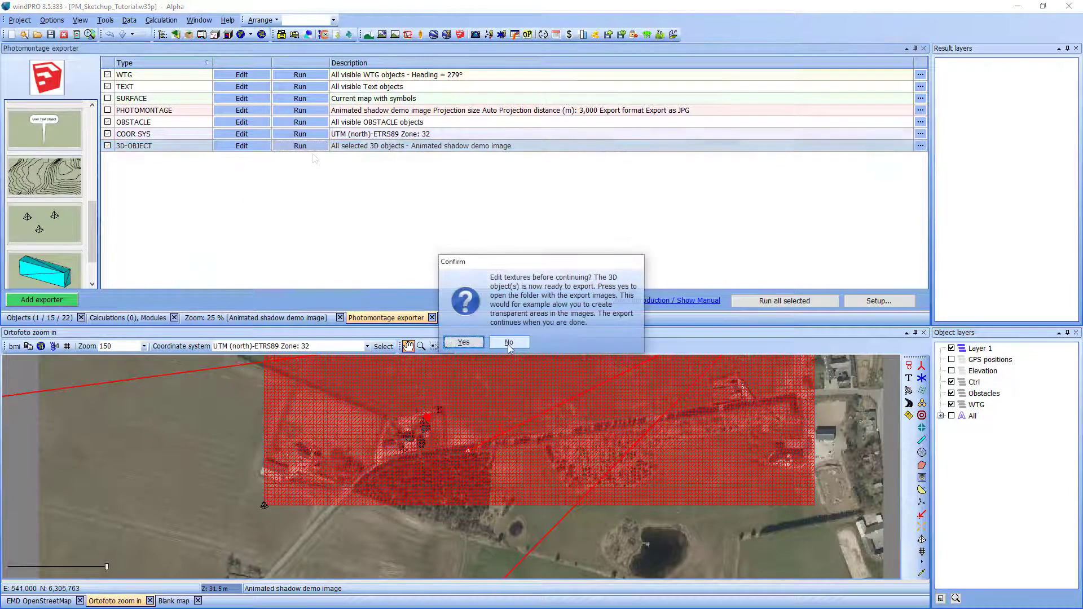
{"action": "left_click", "coordinate": [508, 342]}
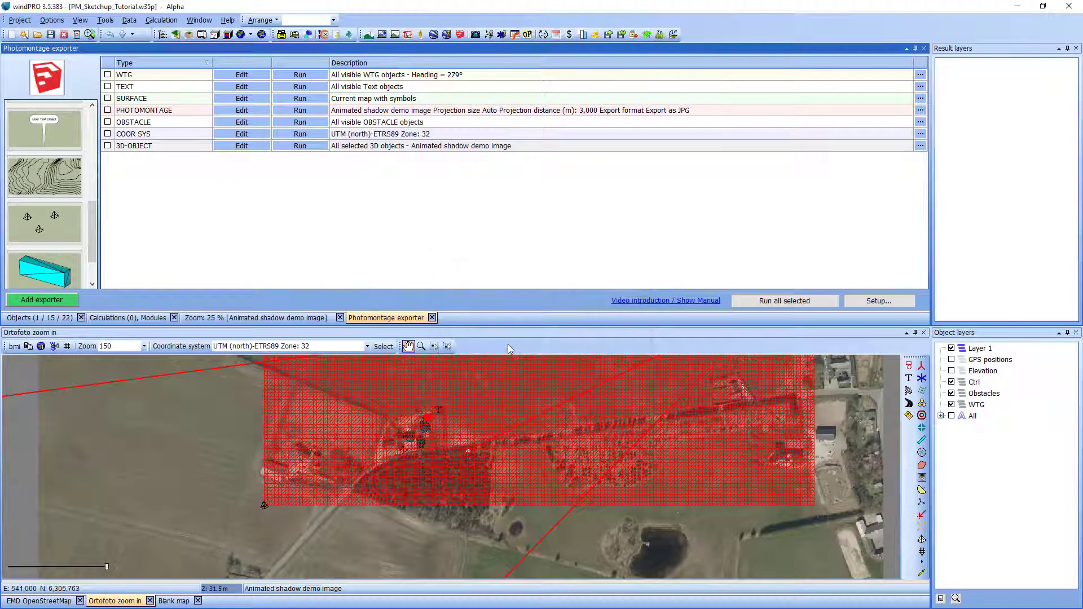
{"action": "left_click", "coordinate": [541, 332]}
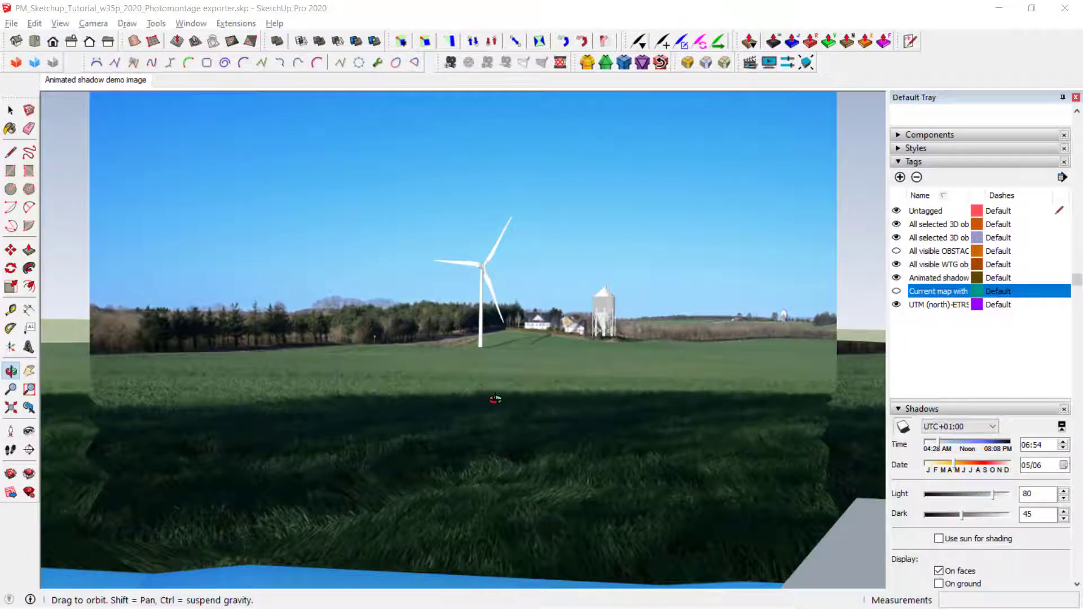
In SketchUp, play Rotate wtgs from the Animated shadow demo image scene to view the turbine shadow, and stop it again.
{"action": "mouse_move", "coordinate": [494, 396]}
{"action": "left_mouse_down"}
{"action": "mouse_move", "coordinate": [473, 450]}
{"action": "mouse_move", "coordinate": [438, 489]}
{"action": "mouse_move", "coordinate": [423, 430]}
{"action": "mouse_move", "coordinate": [529, 321]}
{"action": "mouse_move", "coordinate": [507, 361]}
{"action": "mouse_move", "coordinate": [541, 314]}
{"action": "mouse_move", "coordinate": [479, 346]}
{"action": "mouse_move", "coordinate": [311, 146]}
{"action": "left_mouse_up"}
{"action": "left_click", "coordinate": [129, 83]}
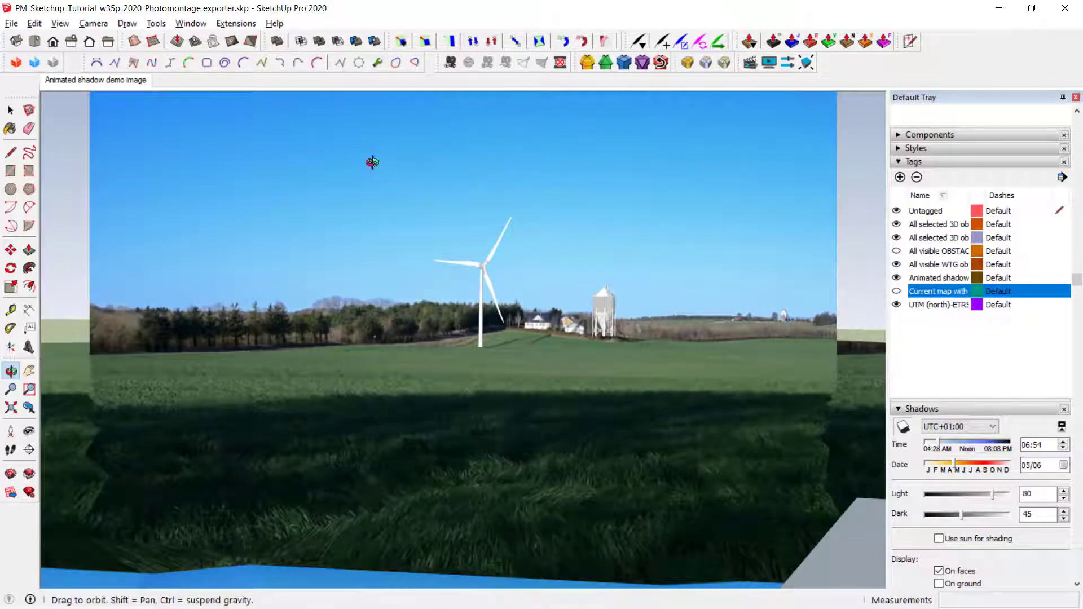
{"action": "left_click", "coordinate": [158, 27]}
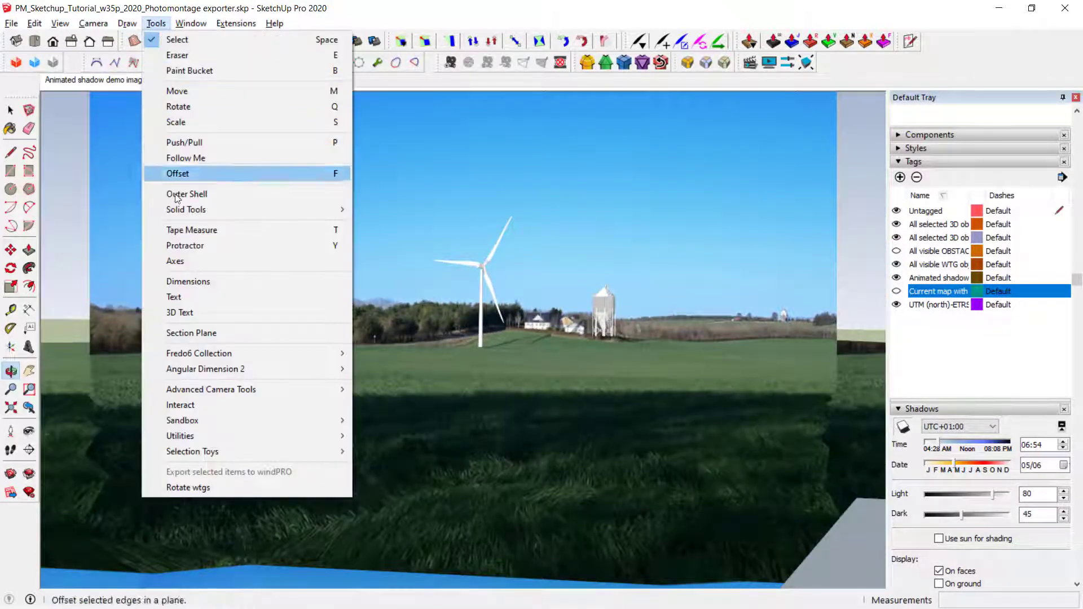
{"action": "left_click", "coordinate": [181, 487]}
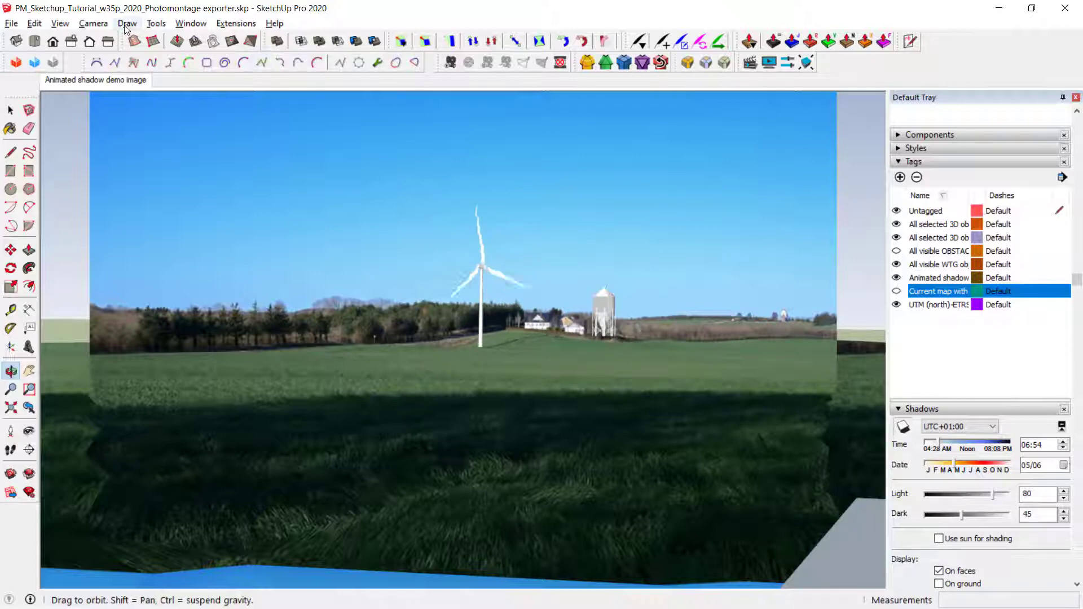
{"action": "left_click", "coordinate": [156, 24]}
{"action": "left_click", "coordinate": [174, 488]}
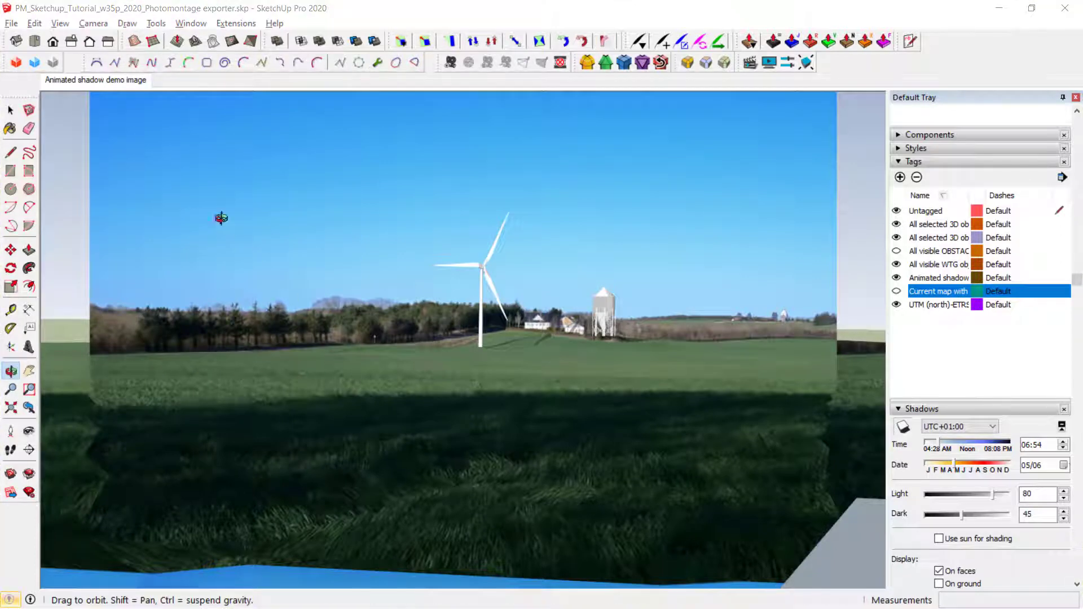
Display the model edges to examine the terrain mesh under the photo texture, and hide them again.
{"action": "left_click", "coordinate": [60, 23]}
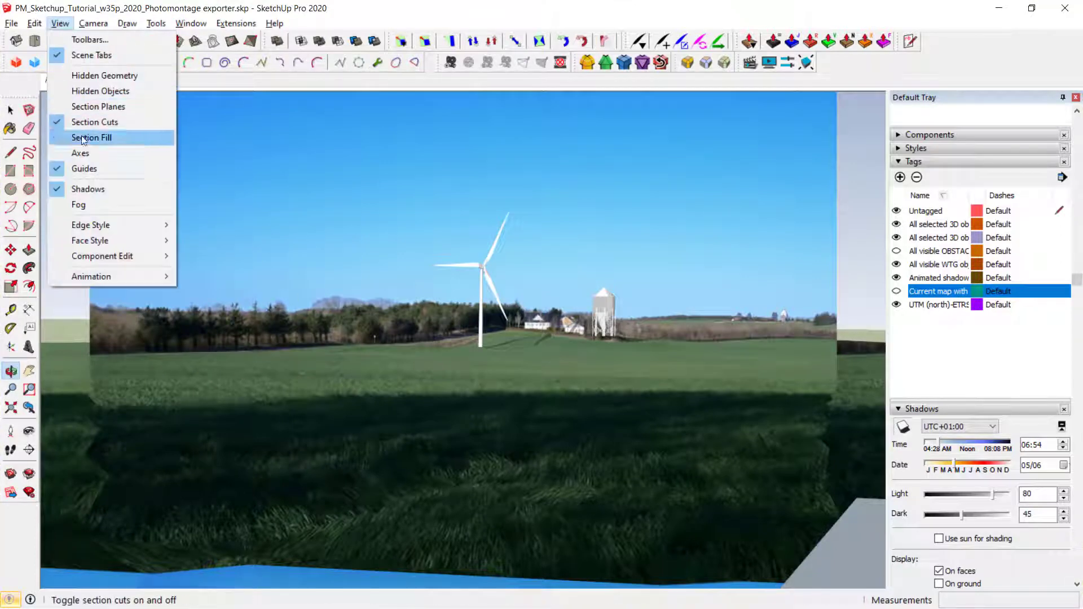
{"action": "mouse_move", "coordinate": [124, 224]}
{"action": "left_click", "coordinate": [251, 226]}
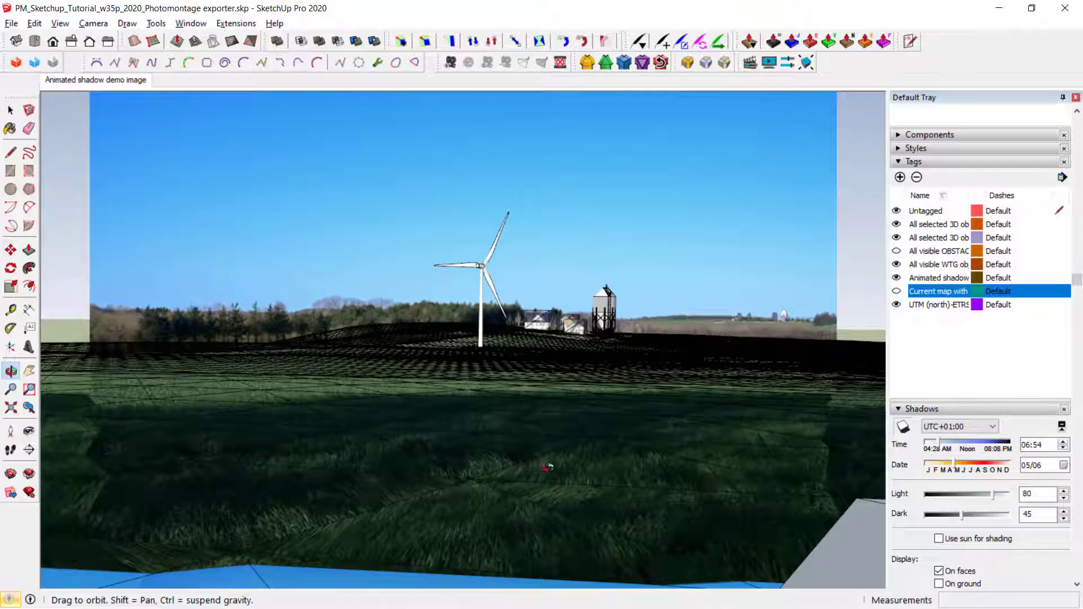
{"action": "left_click", "coordinate": [60, 23]}
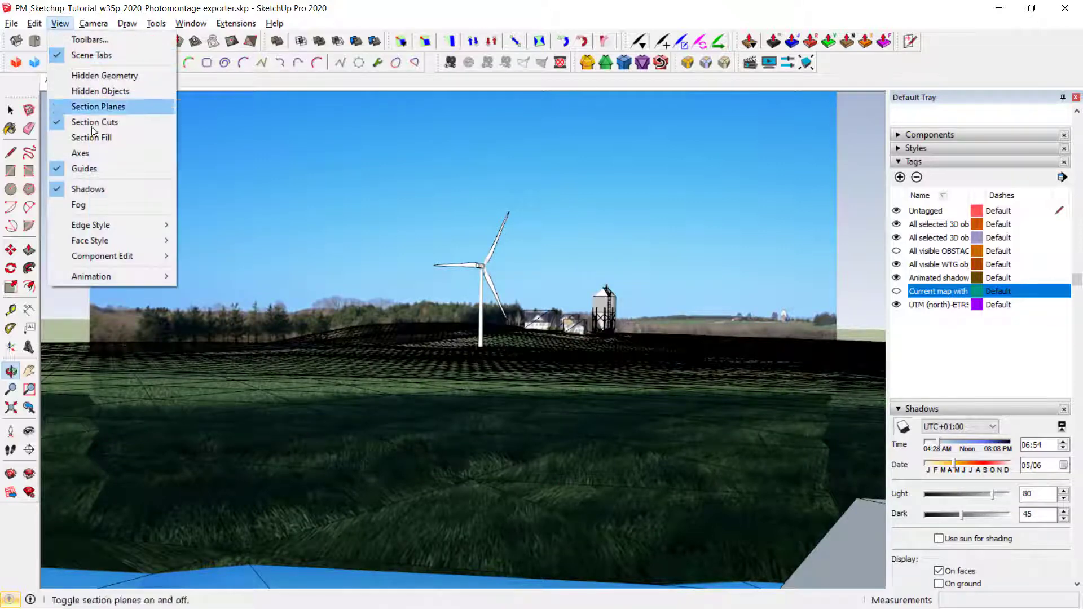
{"action": "mouse_move", "coordinate": [124, 225]}
{"action": "left_click", "coordinate": [195, 225]}
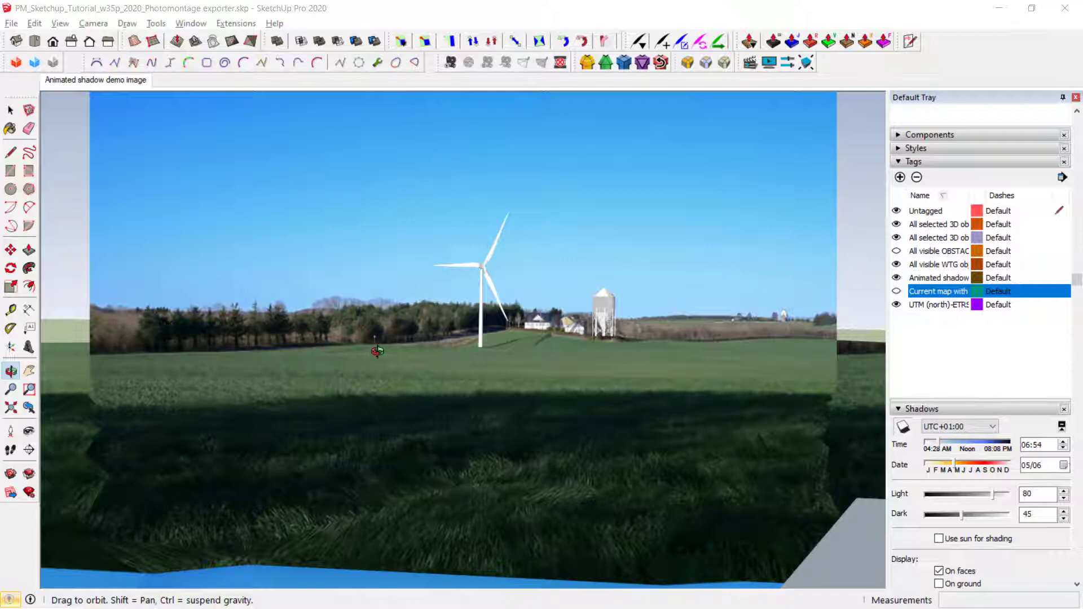
Examine the road sign by the forest edge and the distant church in the photomontage image.
{"action": "left_click_drag", "start_coordinate": [377, 350], "coordinate": [383, 255]}
{"action": "scroll", "coordinate": [383, 255], "scroll_direction": "up", "scroll_amount": 6}
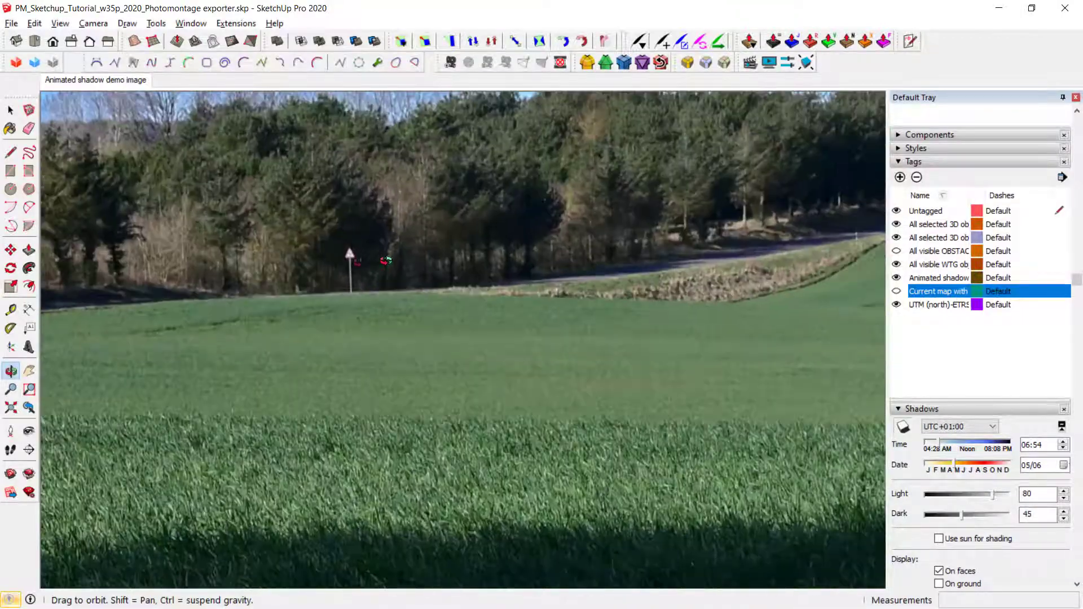
{"action": "scroll", "coordinate": [344, 287], "scroll_direction": "down", "scroll_amount": 8}
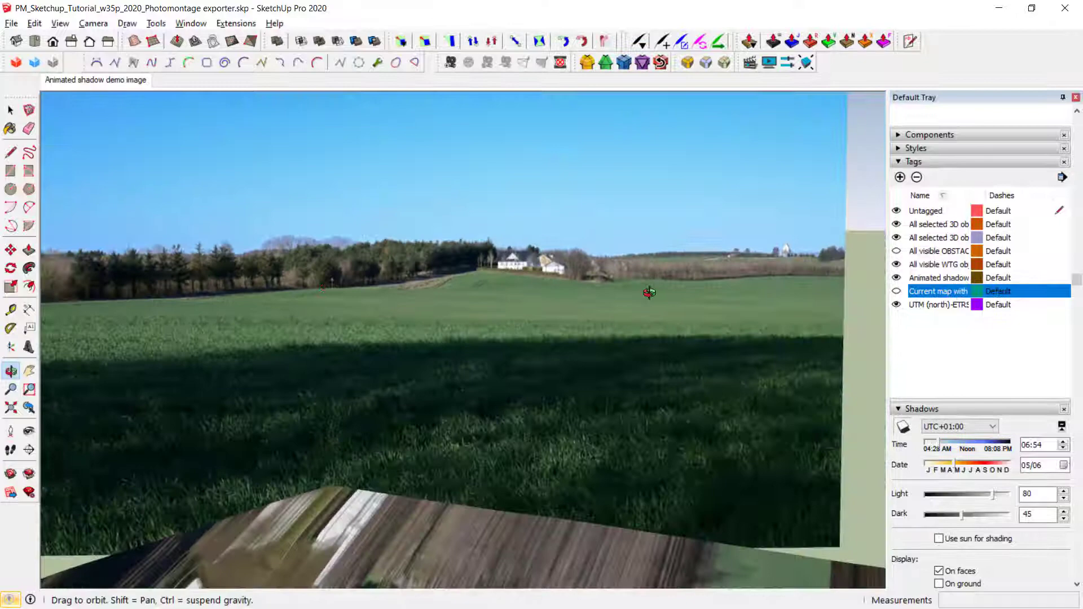
{"action": "left_click_drag", "start_coordinate": [649, 292], "coordinate": [457, 312]}
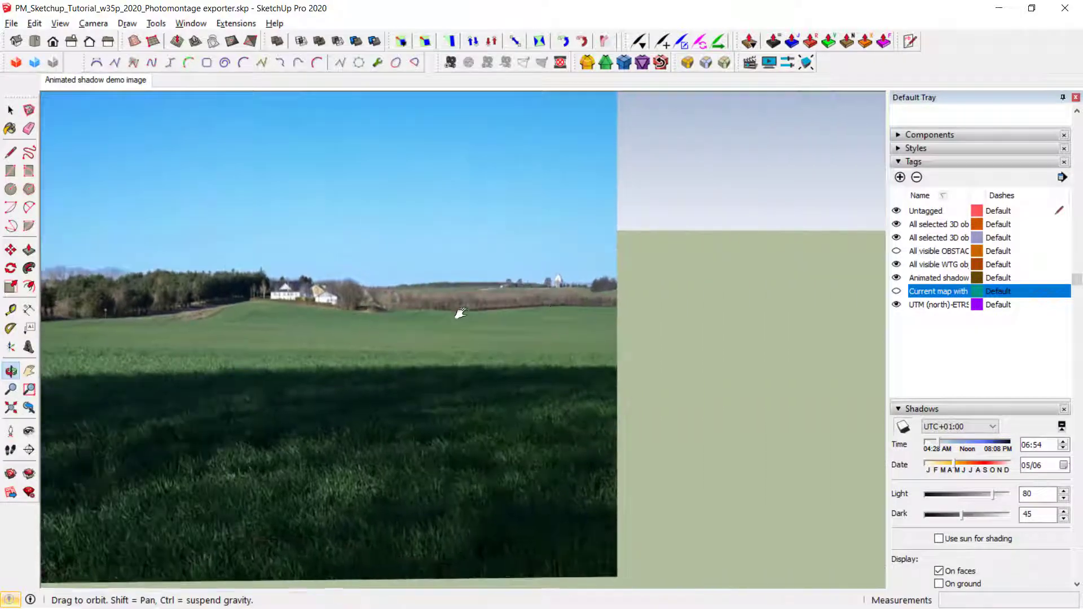
{"action": "scroll", "coordinate": [547, 279], "scroll_direction": "up", "scroll_amount": 5}
{"action": "scroll", "coordinate": [546, 291], "scroll_direction": "up", "scroll_amount": 5}
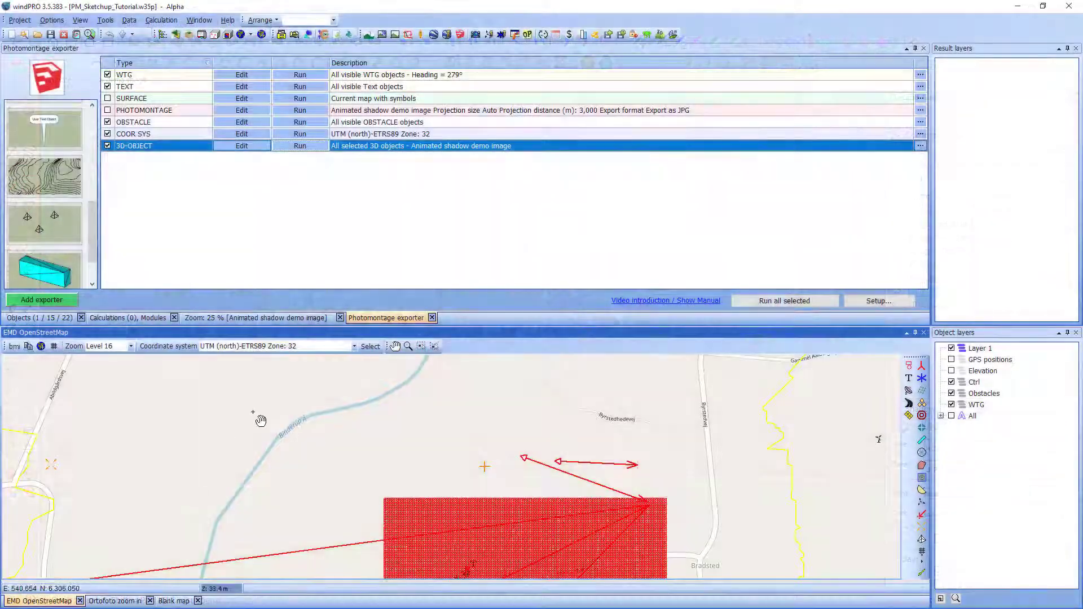
In windPRO, add a 20 m high obstacle, about 33 m by 12.7 m, over the church footprint on the EMD OpenStreetMap.
{"action": "left_click_drag", "start_coordinate": [260, 420], "coordinate": [584, 394]}
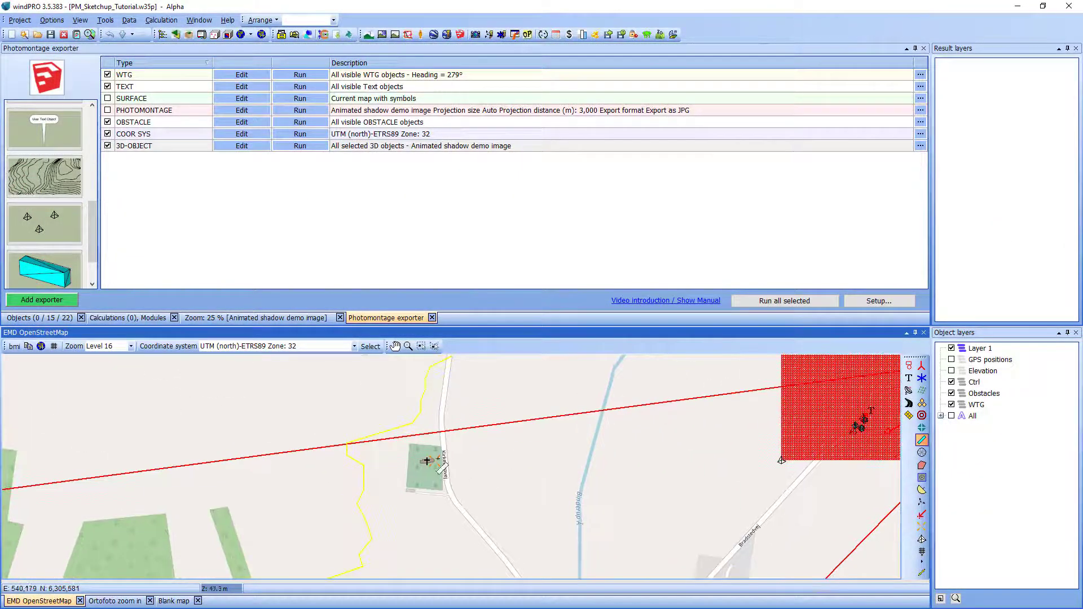
{"action": "scroll", "coordinate": [423, 462], "scroll_direction": "up", "scroll_amount": 1}
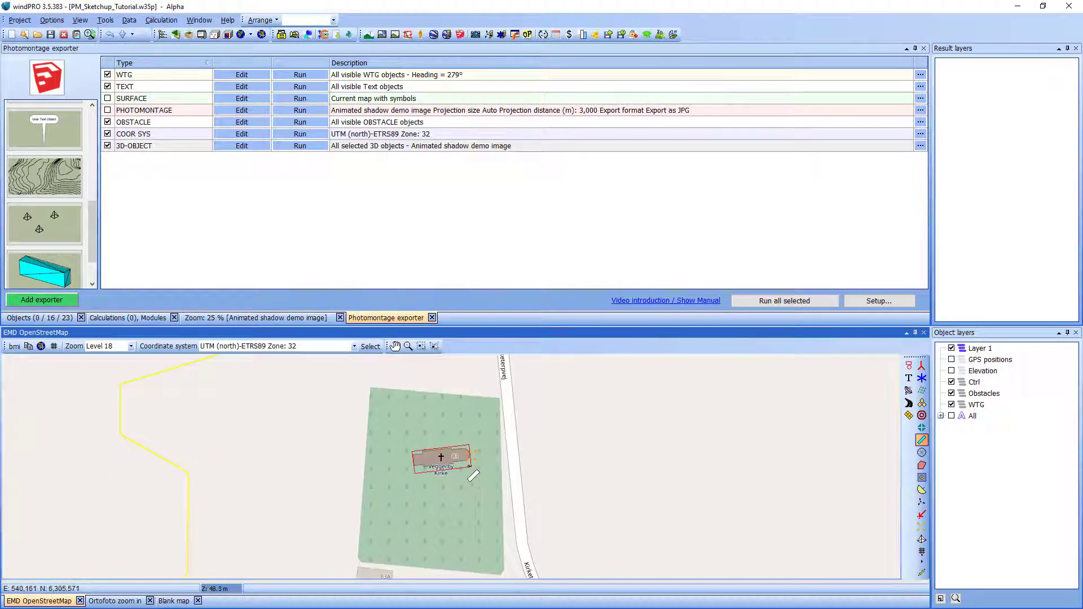
{"action": "double_click", "coordinate": [473, 476]}
{"action": "key", "text": "Escape"}
{"action": "left_click", "coordinate": [287, 319]}
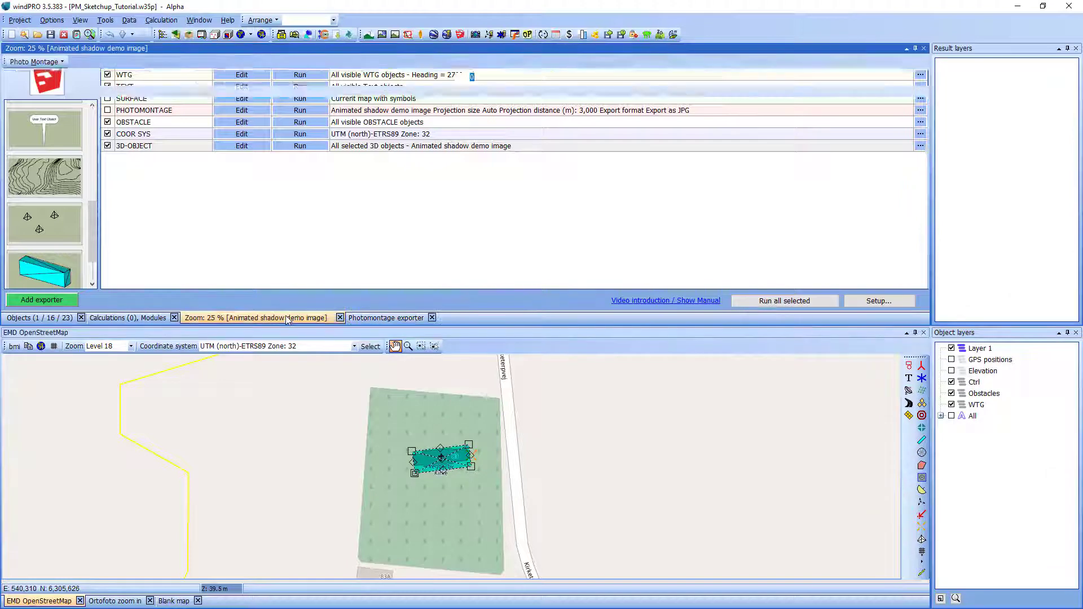
{"action": "scroll", "coordinate": [690, 219], "scroll_direction": "up", "scroll_amount": 4}
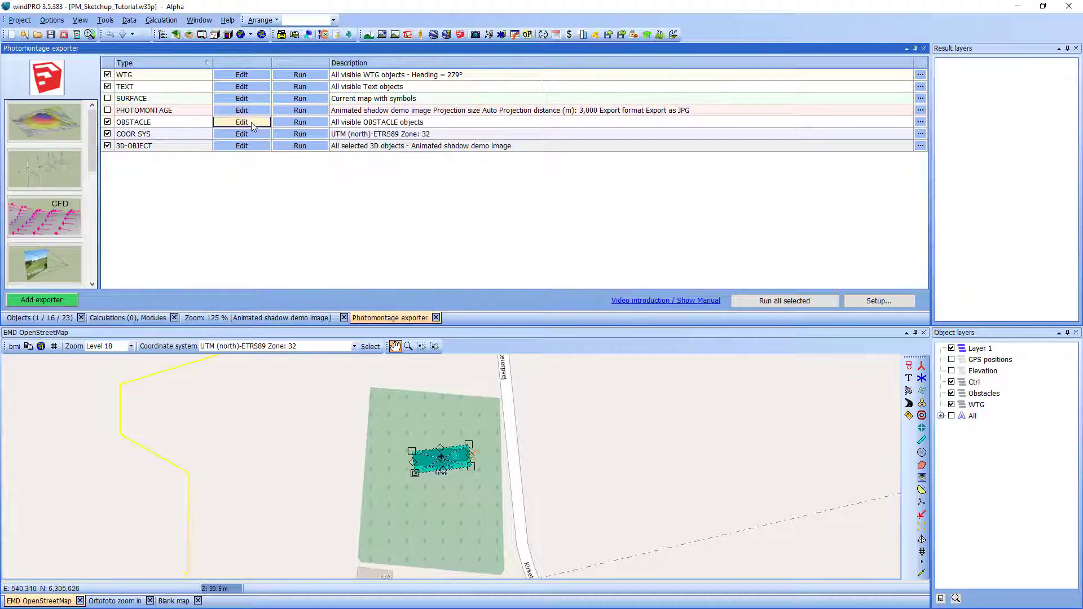
Set the OBSTACLE exporter to all selected OBSTACLE objects and run it for the church obstacle.
{"action": "left_click", "coordinate": [252, 125]}
{"action": "left_click", "coordinate": [129, 314]}
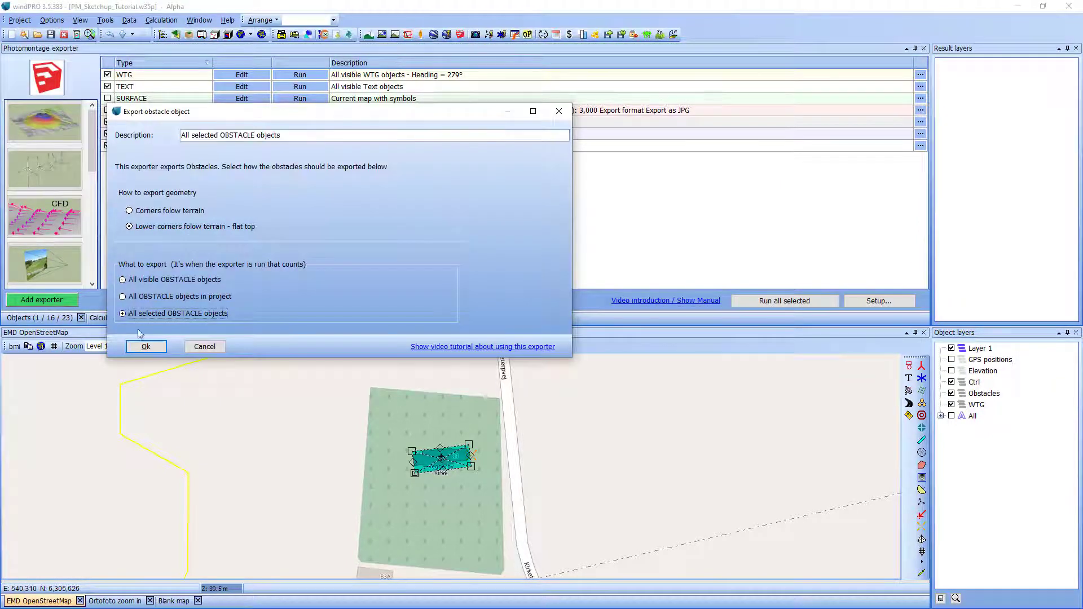
{"action": "left_click", "coordinate": [146, 346]}
{"action": "left_click", "coordinate": [300, 122]}
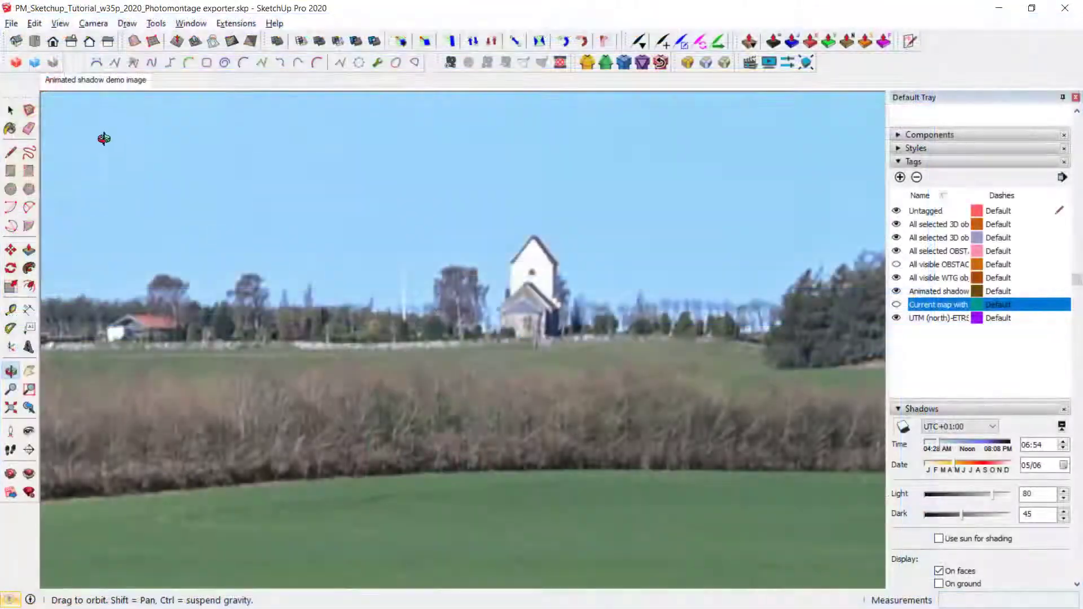
In SketchUp, display the edges of the church obstacle block and erase all of its faces except the narrow end face.
{"action": "left_click", "coordinate": [112, 83]}
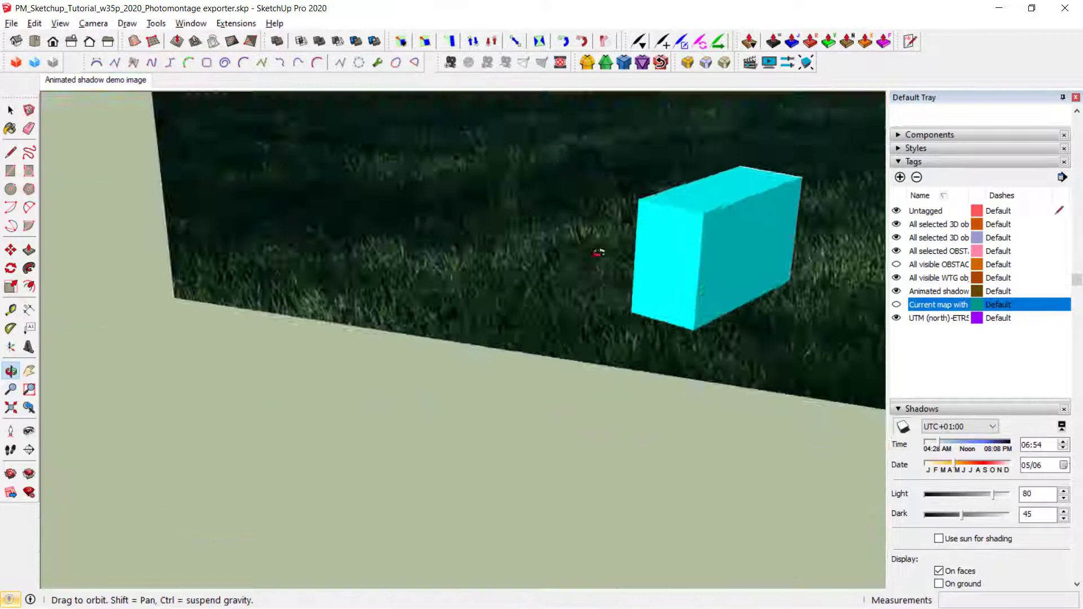
{"action": "left_click", "coordinate": [59, 23]}
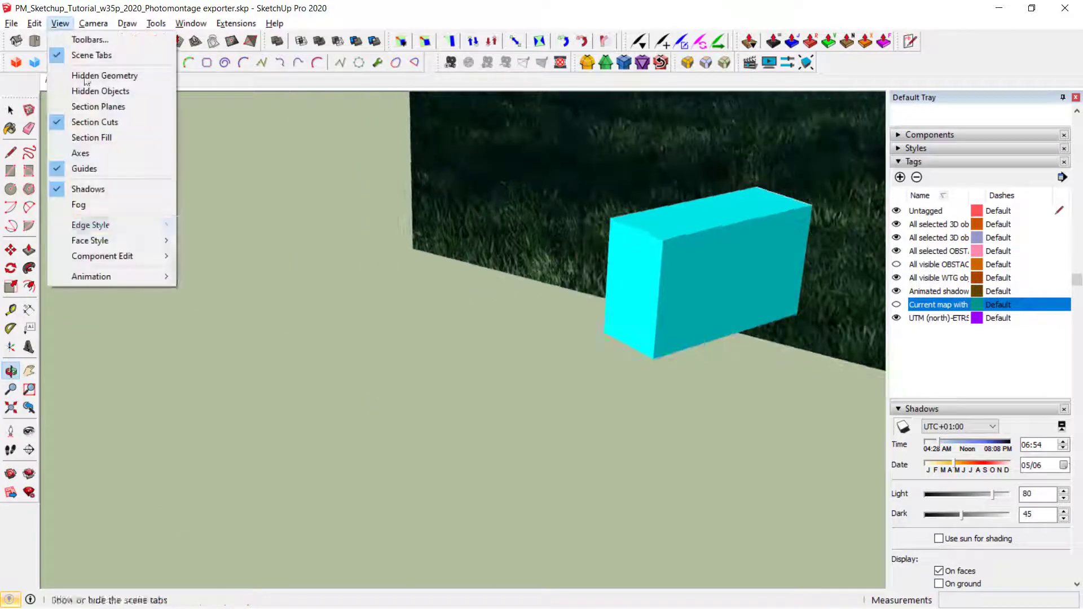
{"action": "left_click", "coordinate": [104, 75]}
{"action": "key", "text": "space"}
{"action": "left_click", "coordinate": [712, 235]}
{"action": "key", "text": "e"}
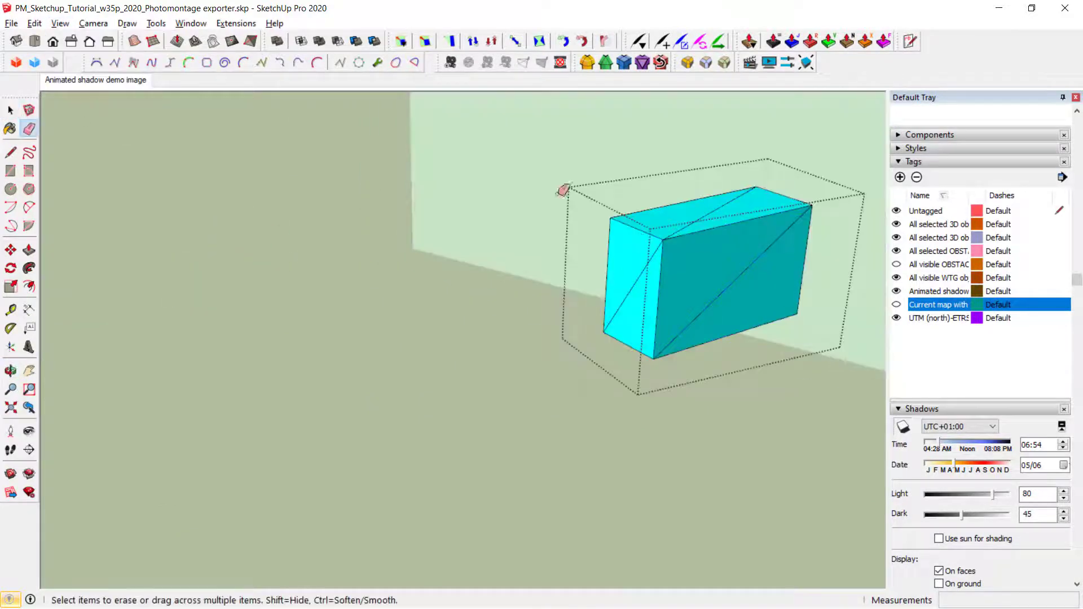
{"action": "mouse_move", "coordinate": [564, 188]}
{"action": "left_mouse_down"}
{"action": "mouse_move", "coordinate": [809, 302]}
{"action": "mouse_move", "coordinate": [728, 261]}
{"action": "mouse_move", "coordinate": [599, 167]}
{"action": "left_mouse_up"}
{"action": "key", "text": "space"}
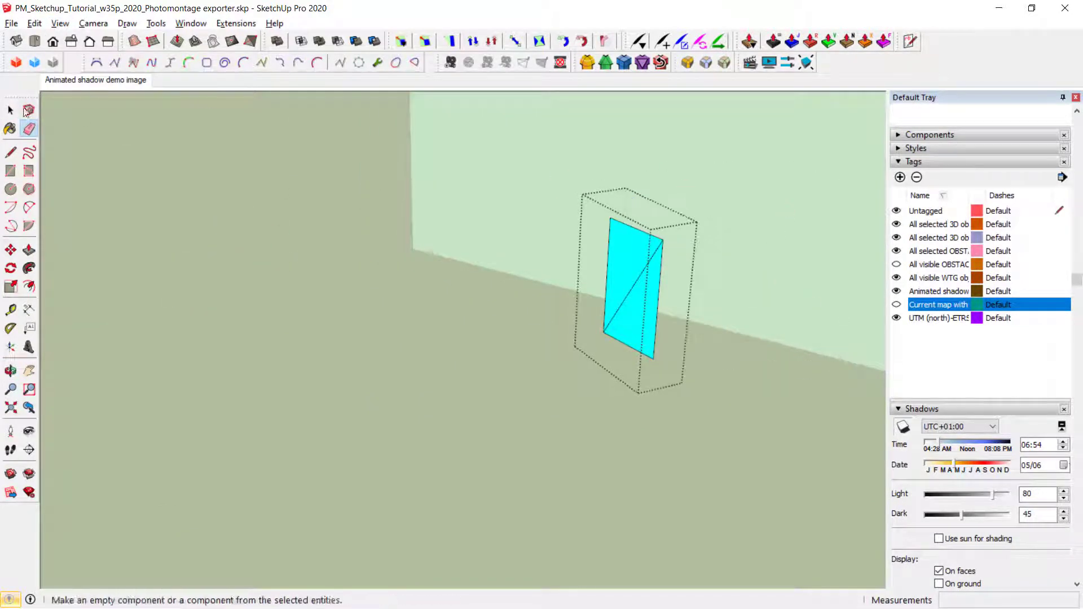
{"action": "left_click", "coordinate": [286, 186]}
Export the remaining church face group to windPRO and hide it in the SketchUp model.
{"action": "left_click_drag", "start_coordinate": [646, 314], "coordinate": [648, 317]}
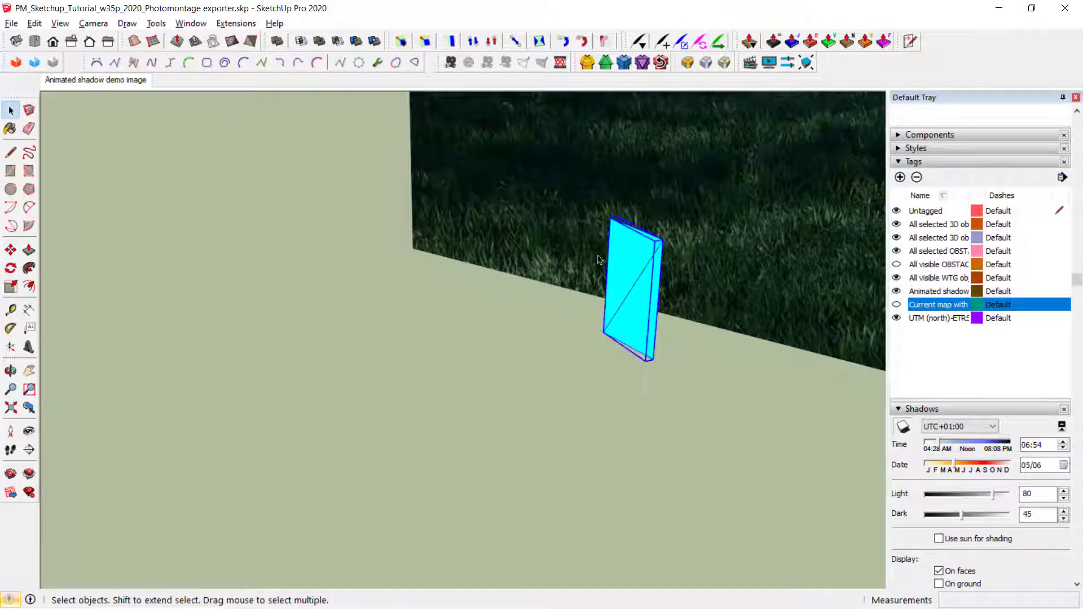
{"action": "left_click", "coordinate": [156, 23]}
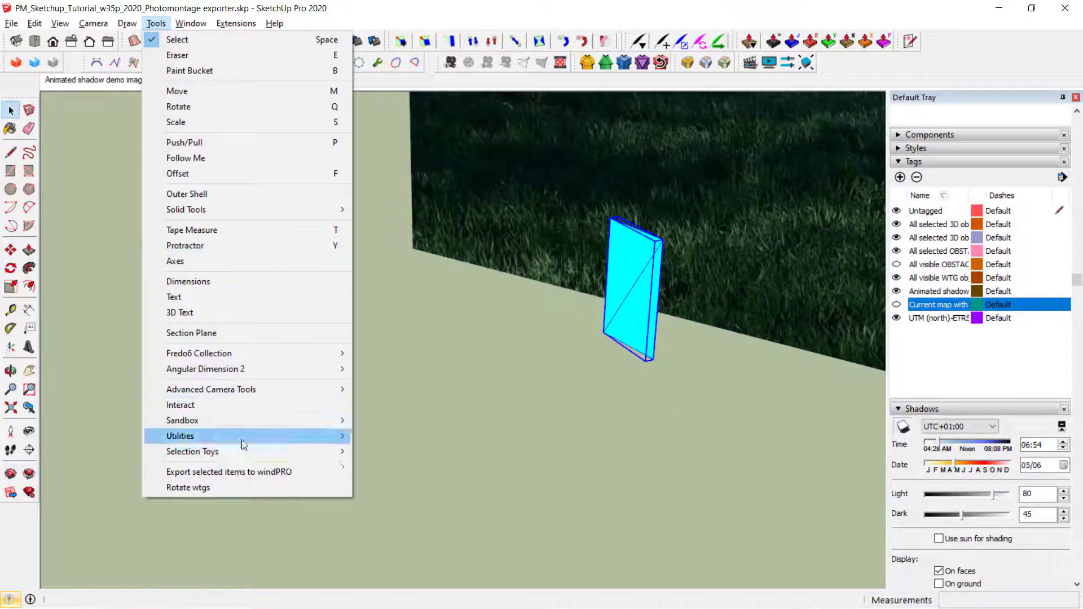
{"action": "left_click", "coordinate": [273, 469]}
{"action": "right_click", "coordinate": [618, 269]}
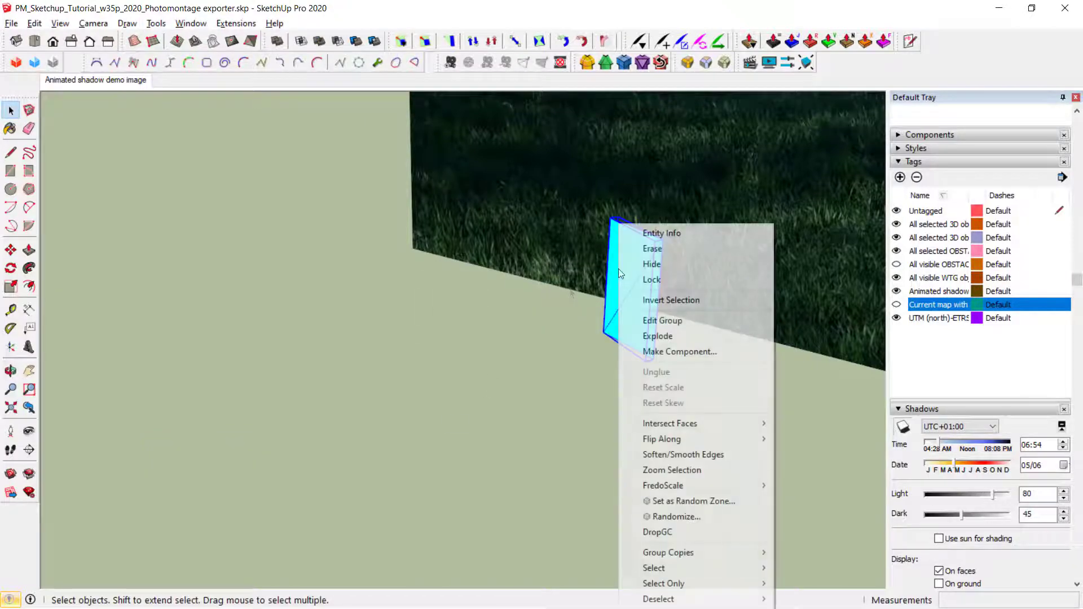
{"action": "left_click", "coordinate": [625, 262]}
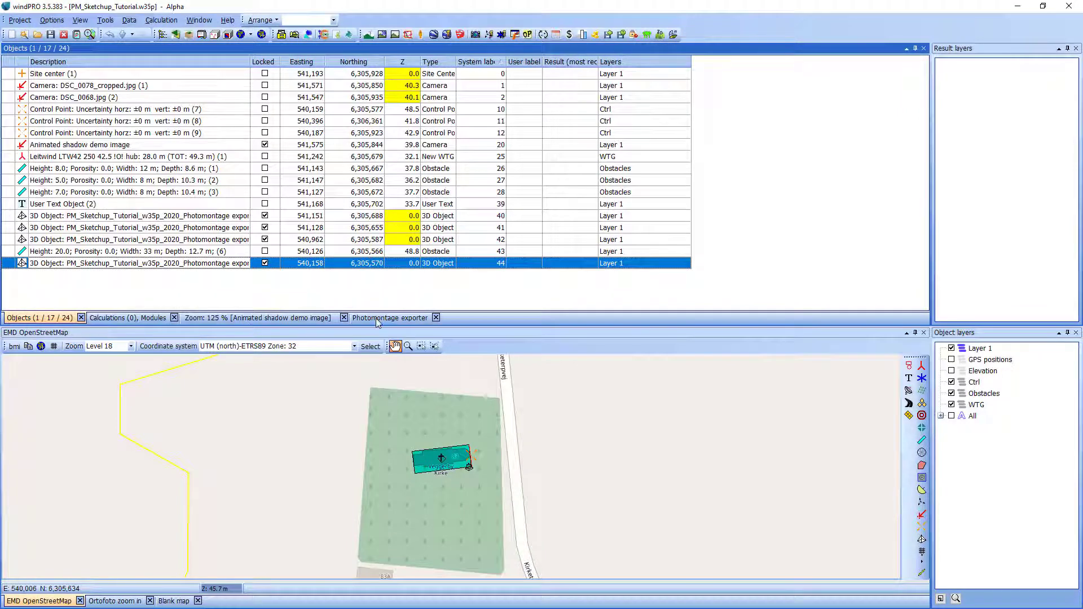
Run the 3D-OBJECT exporter for the selected 3D object, choose to edit its textures, and open the church texture PNG in Photoshop.
{"action": "left_click", "coordinate": [375, 318]}
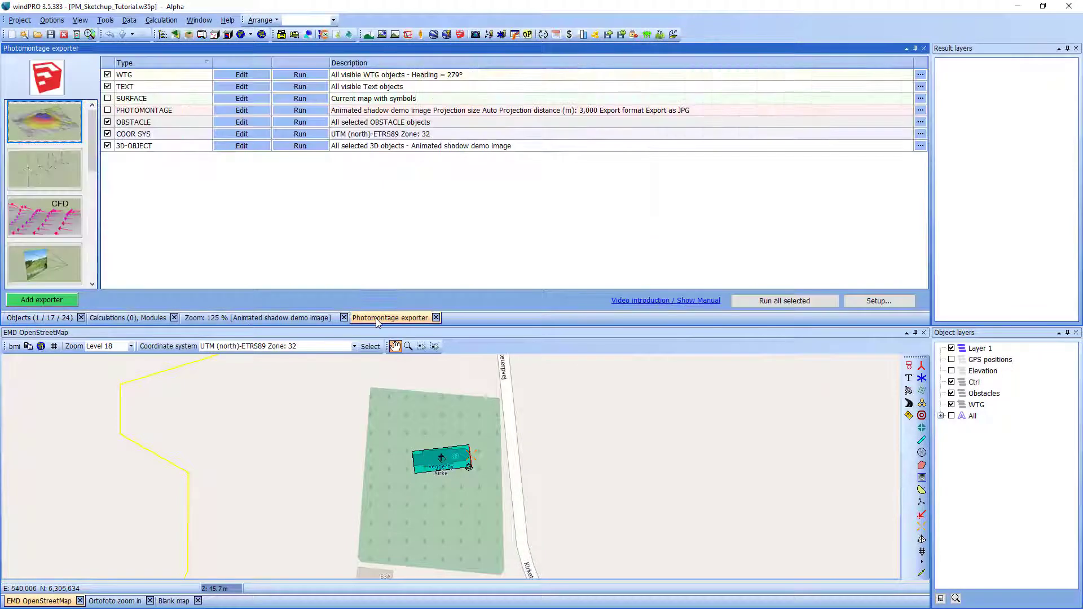
{"action": "left_click", "coordinate": [299, 146]}
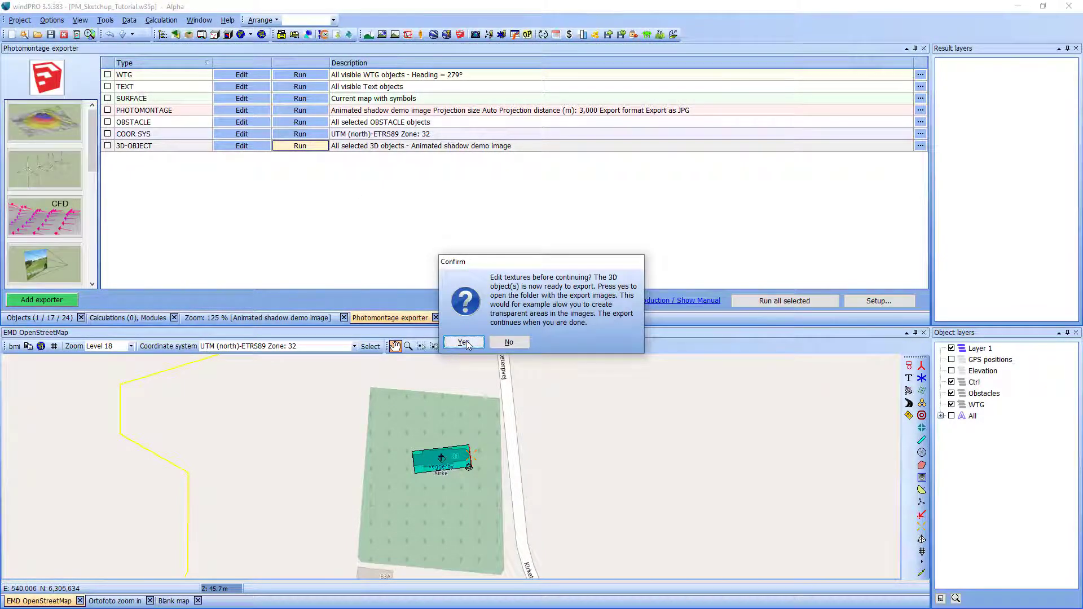
{"action": "left_click", "coordinate": [463, 343]}
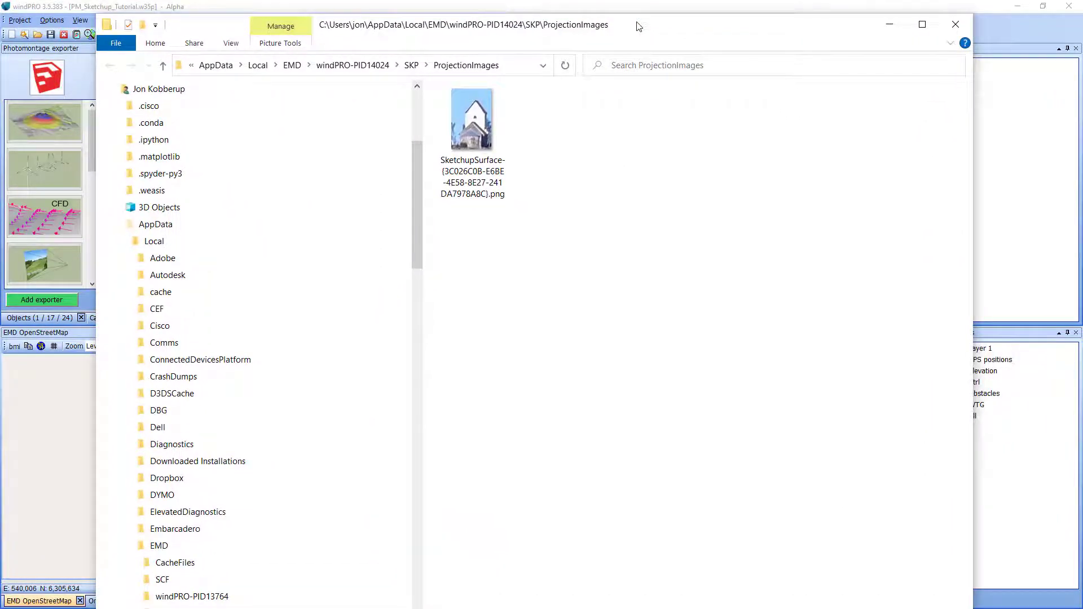
{"action": "left_click", "coordinate": [471, 116]}
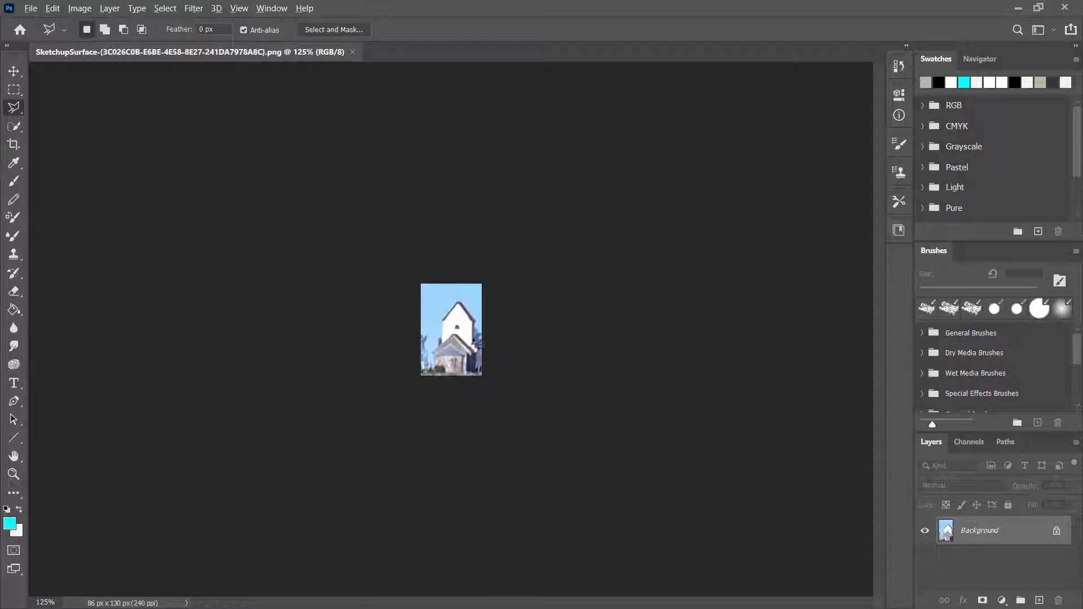
Outline the church tower and nave with a closed polygonal lasso selection that leaves out the sky and trees.
{"action": "scroll", "coordinate": [476, 343], "scroll_direction": "up", "scroll_amount": 10, "text": "alt"}
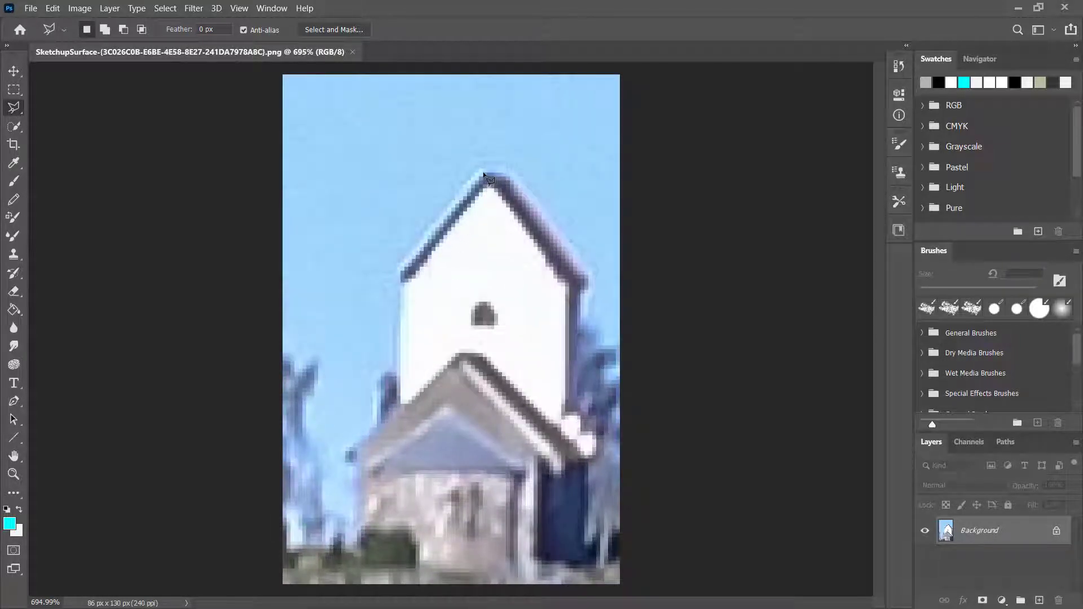
{"action": "left_click", "coordinate": [505, 174]}
{"action": "left_click", "coordinate": [580, 274]}
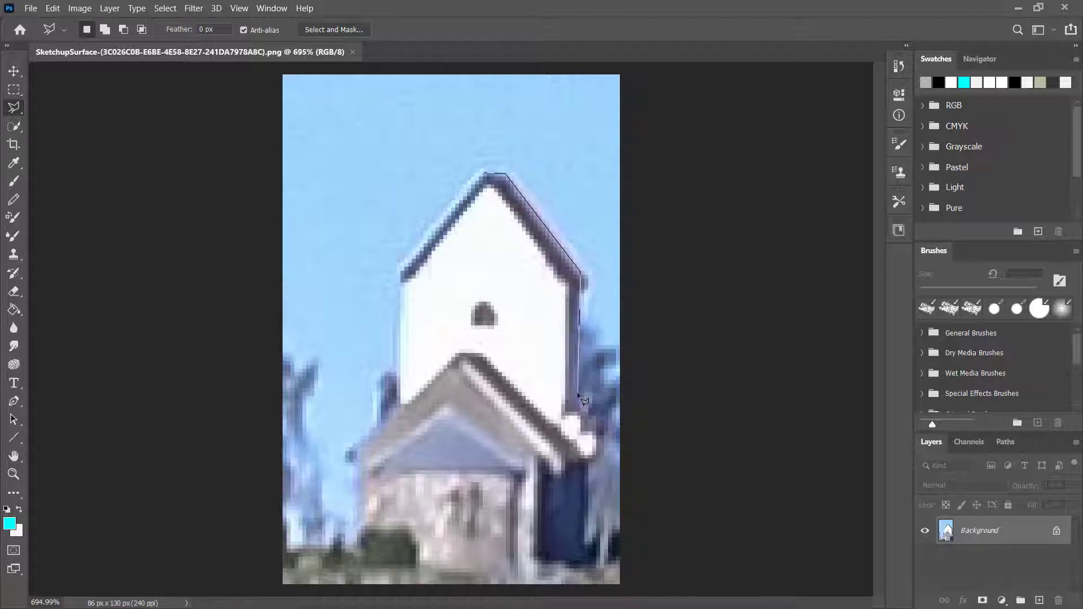
{"action": "left_click", "coordinate": [583, 563]}
{"action": "key", "text": "ctrl+minus"}
{"action": "left_click", "coordinate": [510, 564]}
{"action": "left_click", "coordinate": [371, 564]}
{"action": "left_click", "coordinate": [366, 449]}
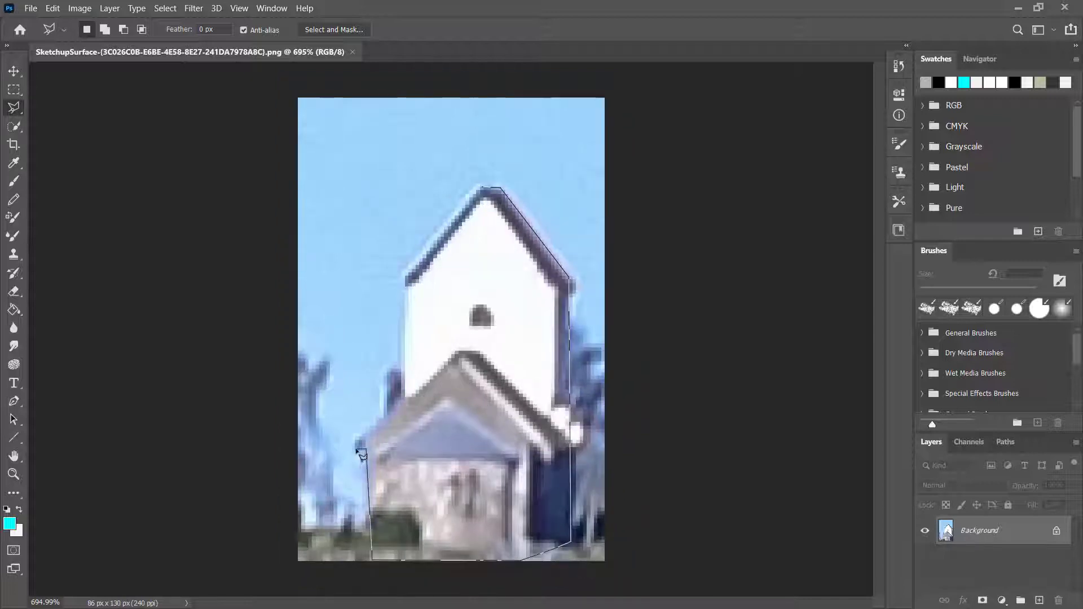
{"action": "left_click", "coordinate": [356, 437]}
{"action": "left_click", "coordinate": [403, 398]}
{"action": "left_click", "coordinate": [404, 285]}
{"action": "left_click", "coordinate": [483, 188]}
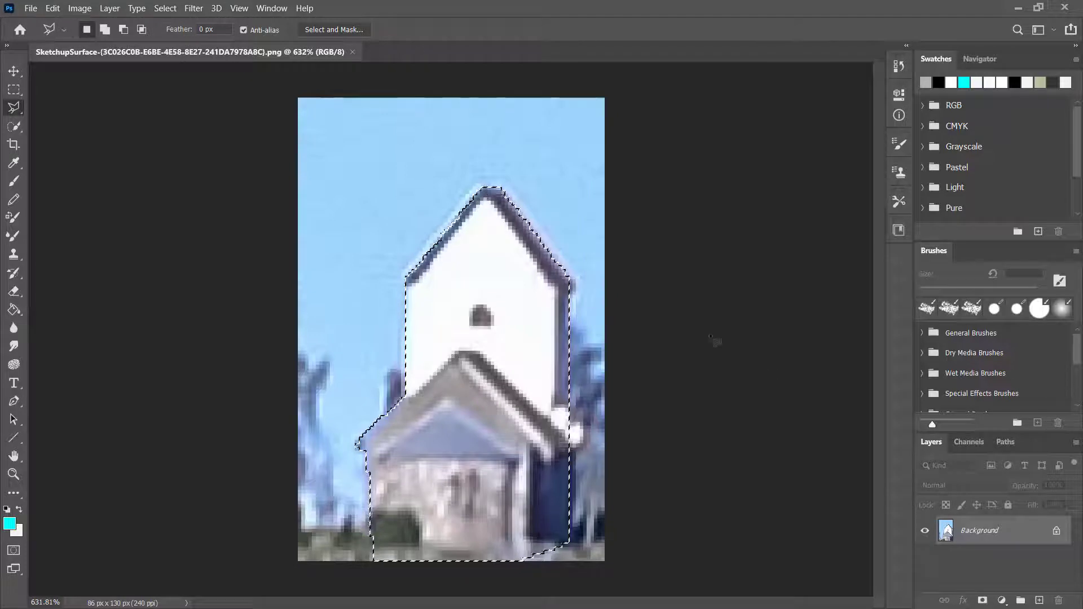
Mask the layer to the church selection so the surroundings are transparent, and save the PNG.
{"action": "left_click", "coordinate": [982, 600]}
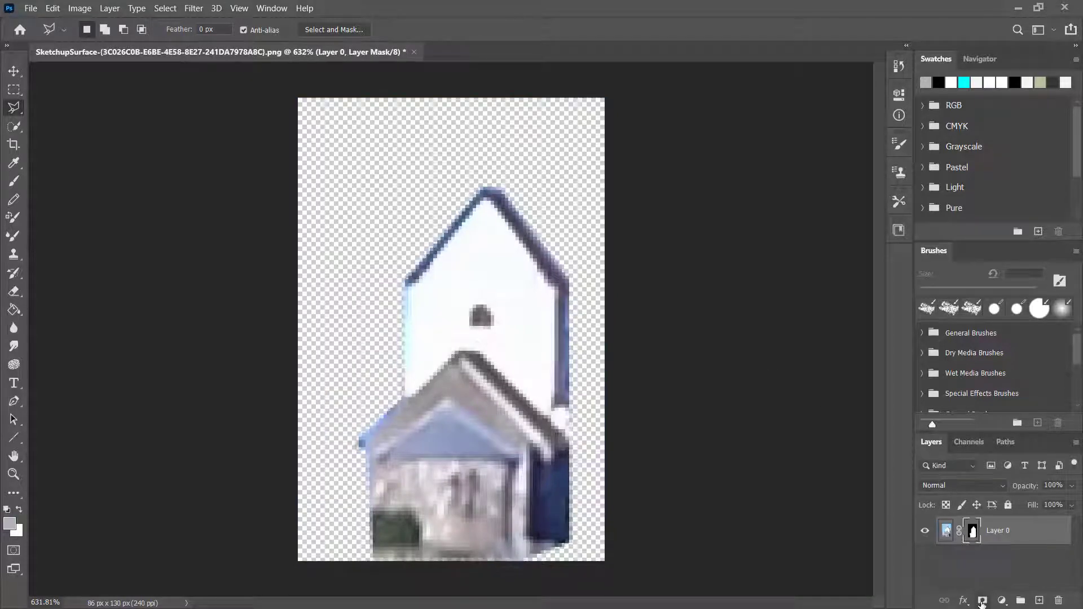
{"action": "key", "text": "alt+f"}
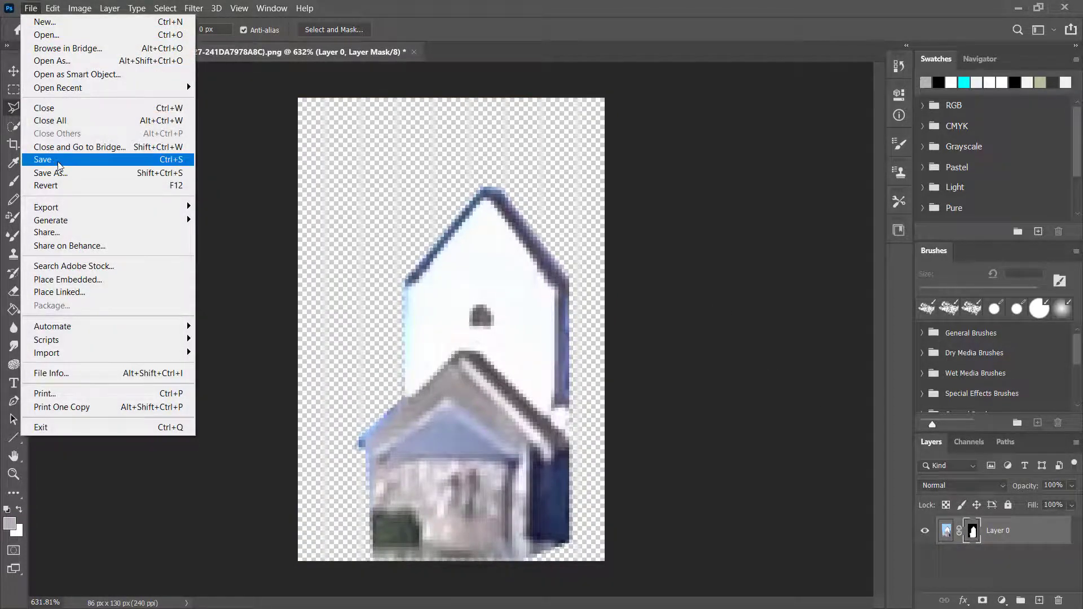
{"action": "left_click", "coordinate": [59, 164]}
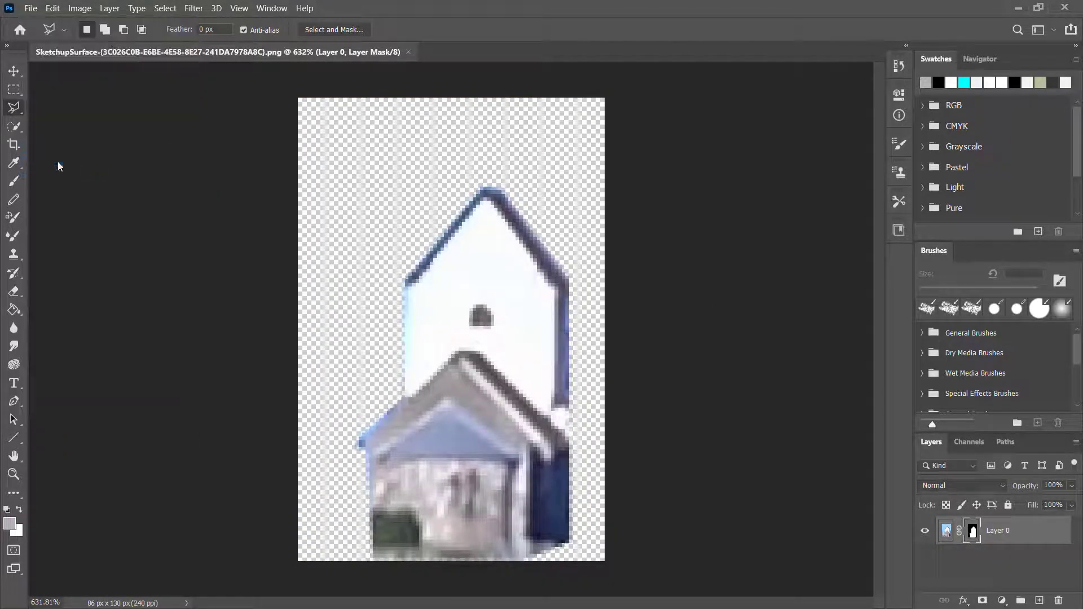
Close Photoshop and the ProjectionImages folder, and continue the windPRO export of the church face.
{"action": "left_click", "coordinate": [1064, 10]}
{"action": "left_click", "coordinate": [956, 26]}
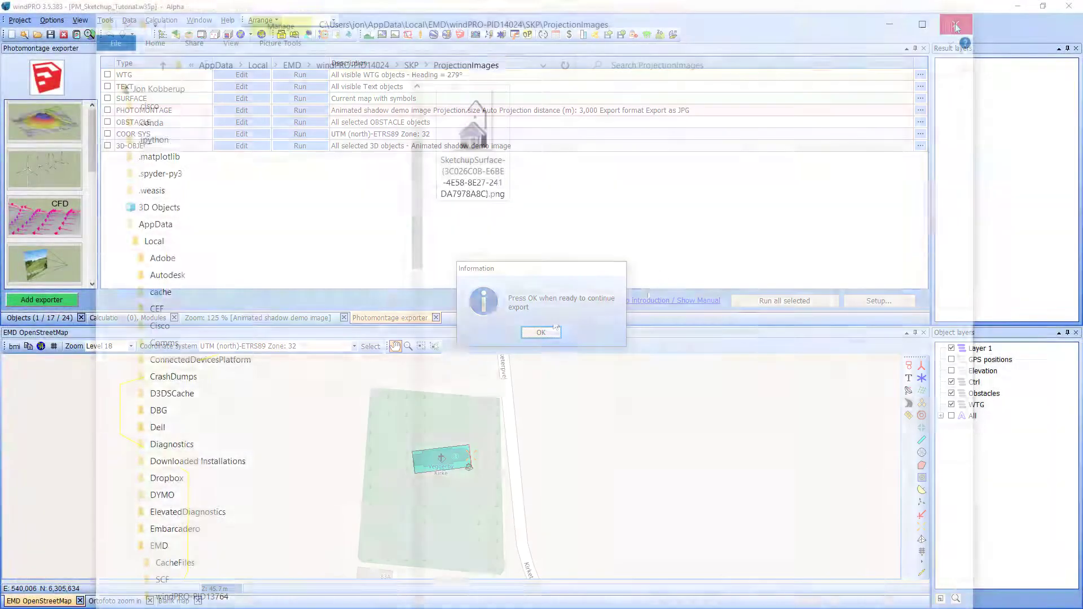
{"action": "left_click", "coordinate": [553, 331]}
{"action": "left_click", "coordinate": [540, 333]}
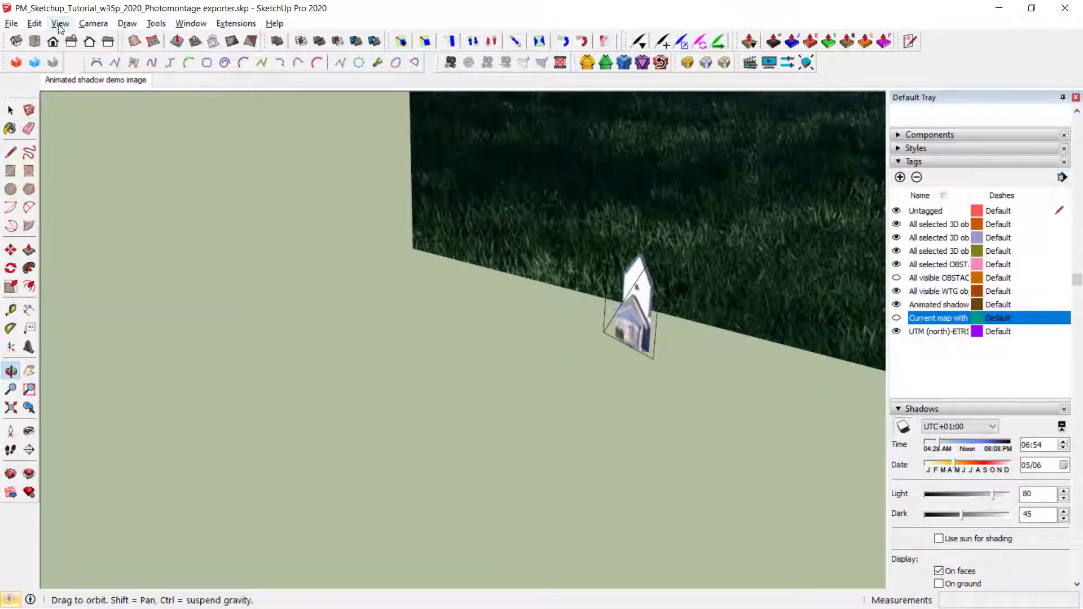
In SketchUp, hide the model's edges and return to the Animated shadow demo image scene.
{"action": "left_click", "coordinate": [59, 24]}
{"action": "mouse_move", "coordinate": [131, 223]}
{"action": "left_click", "coordinate": [209, 224]}
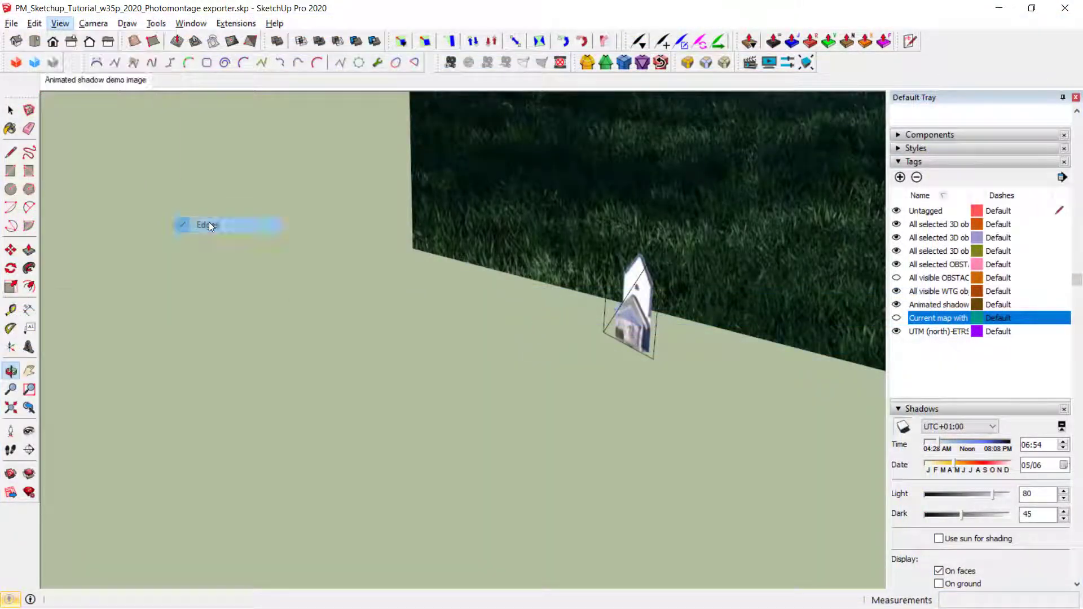
{"action": "left_click", "coordinate": [95, 80]}
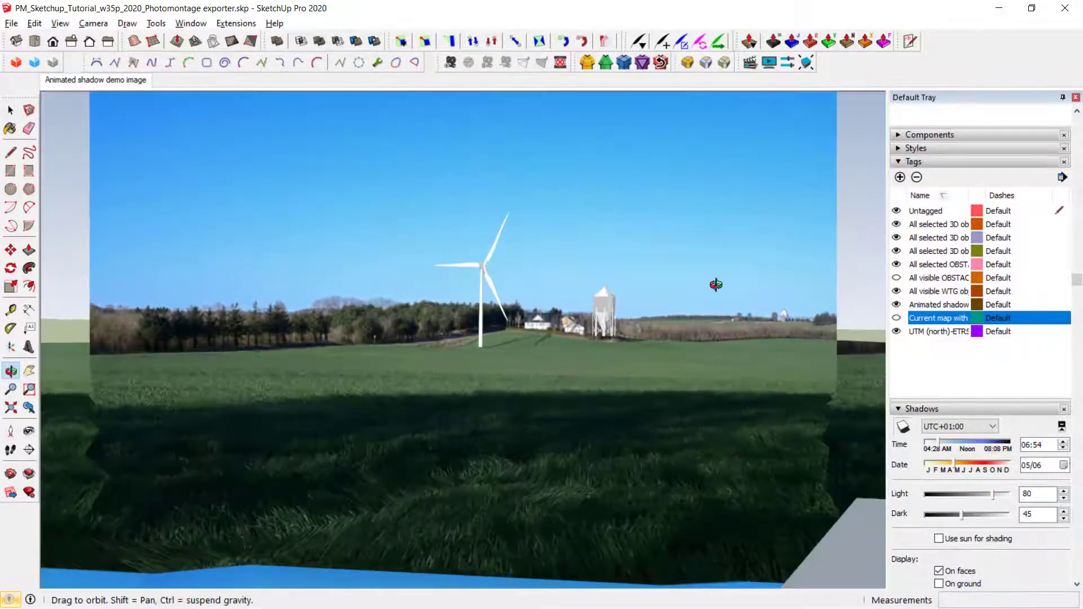
Move the church group about 1073 m towards the camera onto the green field beside the silo, and deselect it.
{"action": "left_click", "coordinate": [10, 110]}
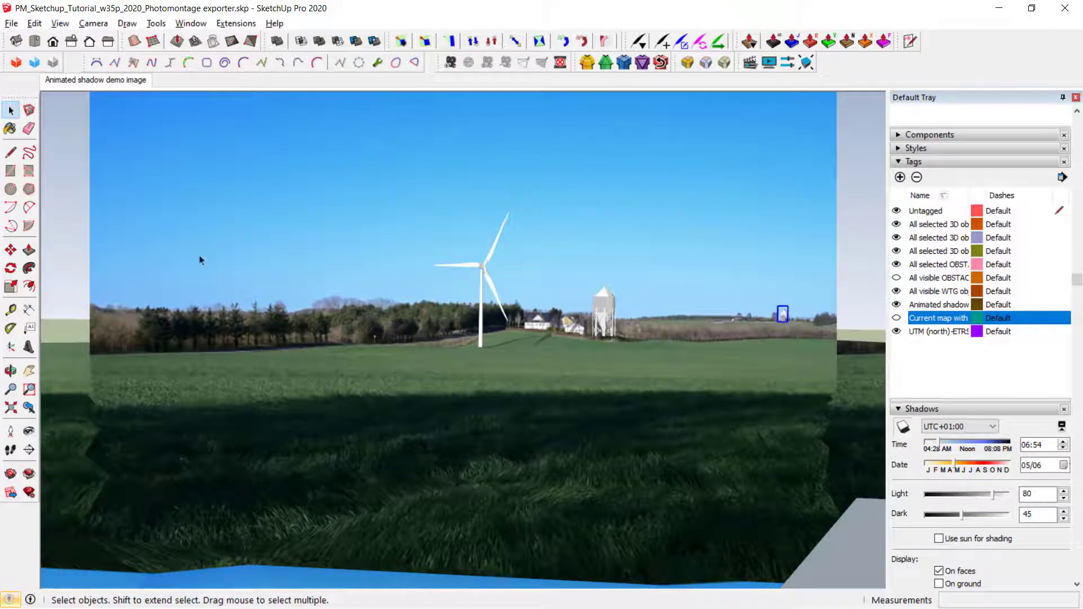
{"action": "left_click", "coordinate": [10, 249]}
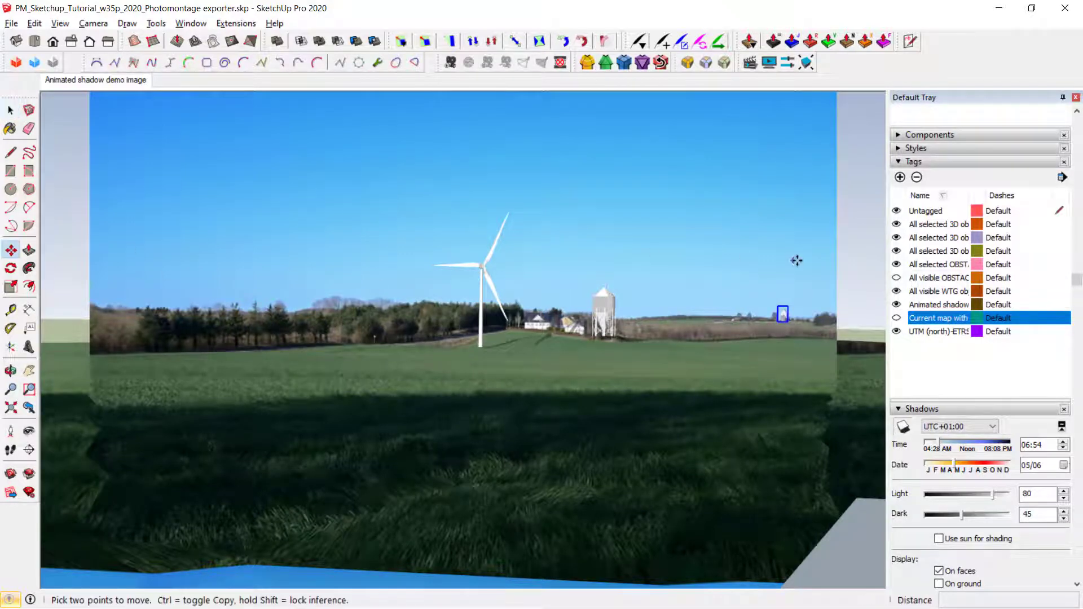
{"action": "left_click", "coordinate": [777, 319]}
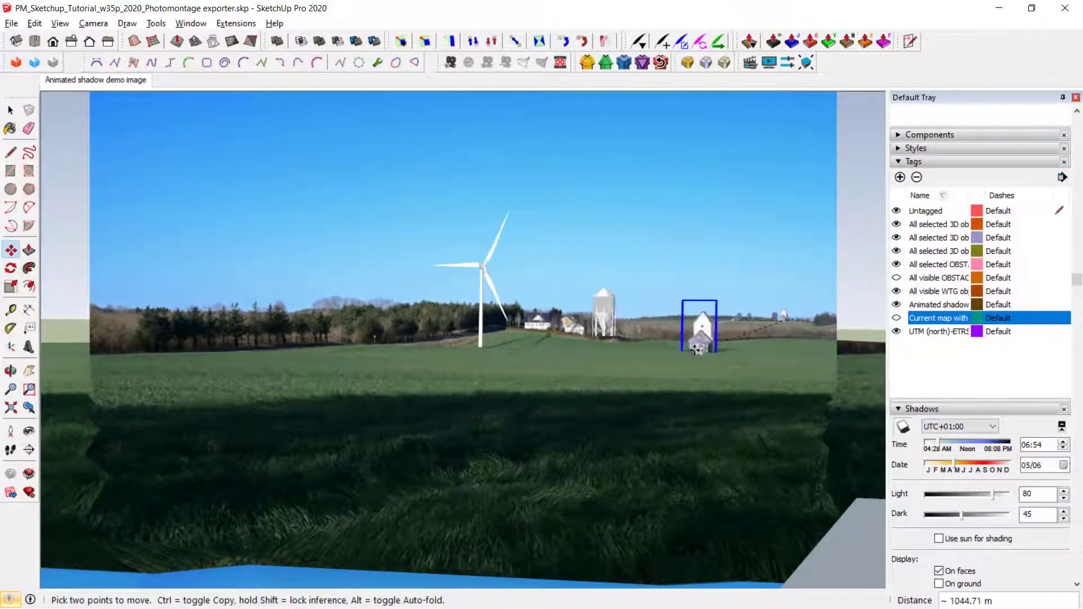
{"action": "left_click", "coordinate": [687, 350]}
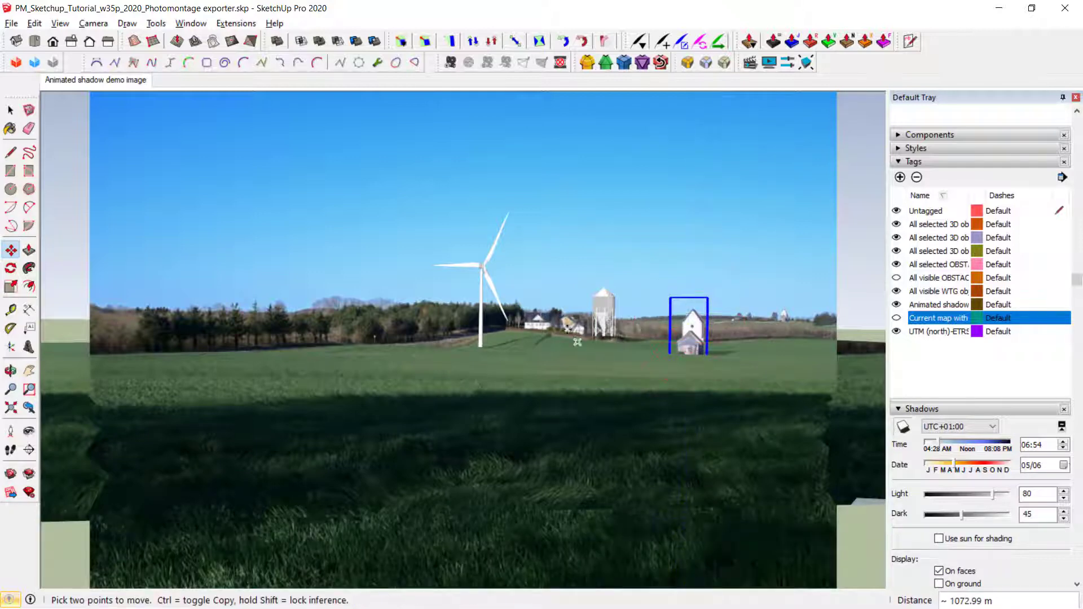
{"action": "left_click", "coordinate": [10, 110]}
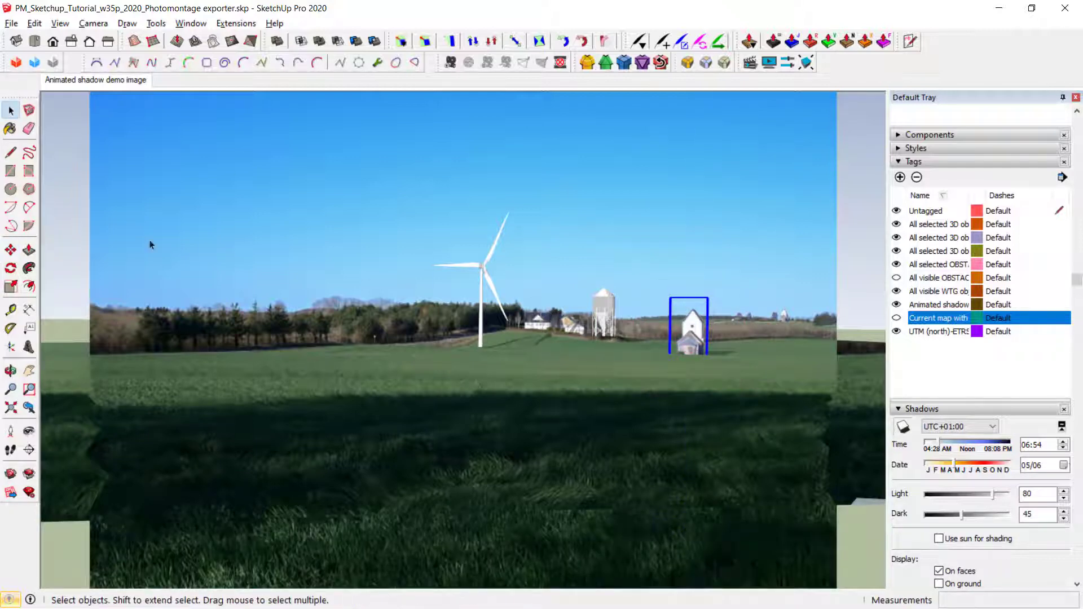
{"action": "left_click", "coordinate": [76, 237]}
Copy the church group into the Photomontage PV demo model, place it on the hillside behind the turbine, and return to the camera scene.
{"action": "left_click", "coordinate": [696, 337]}
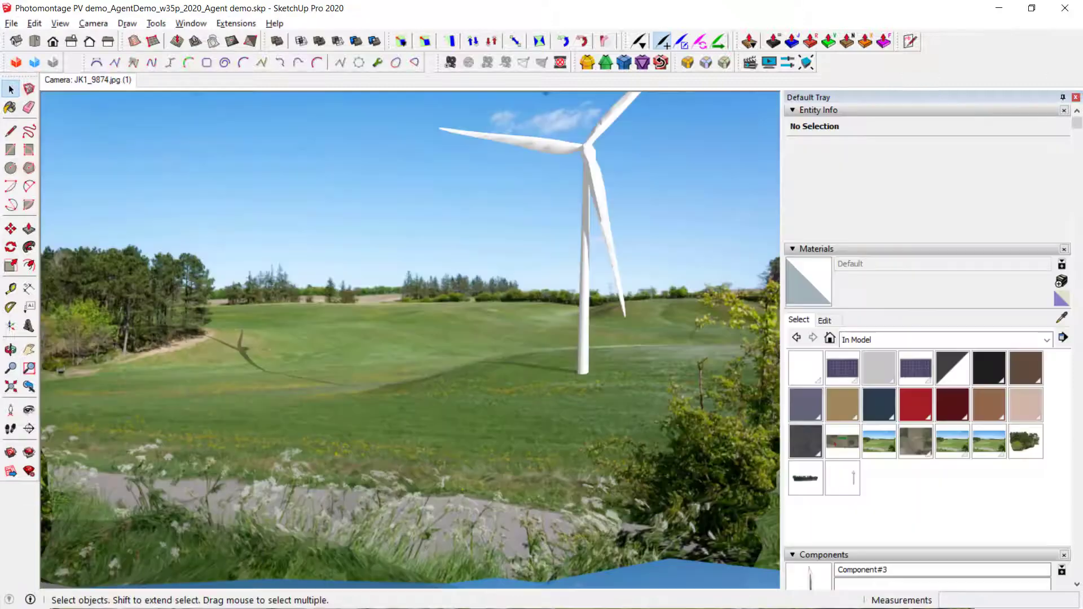
{"action": "left_click", "coordinate": [412, 346]}
{"action": "middle_click_drag", "start_coordinate": [412, 346], "coordinate": [641, 309]}
{"action": "key", "text": "ctrl+v"}
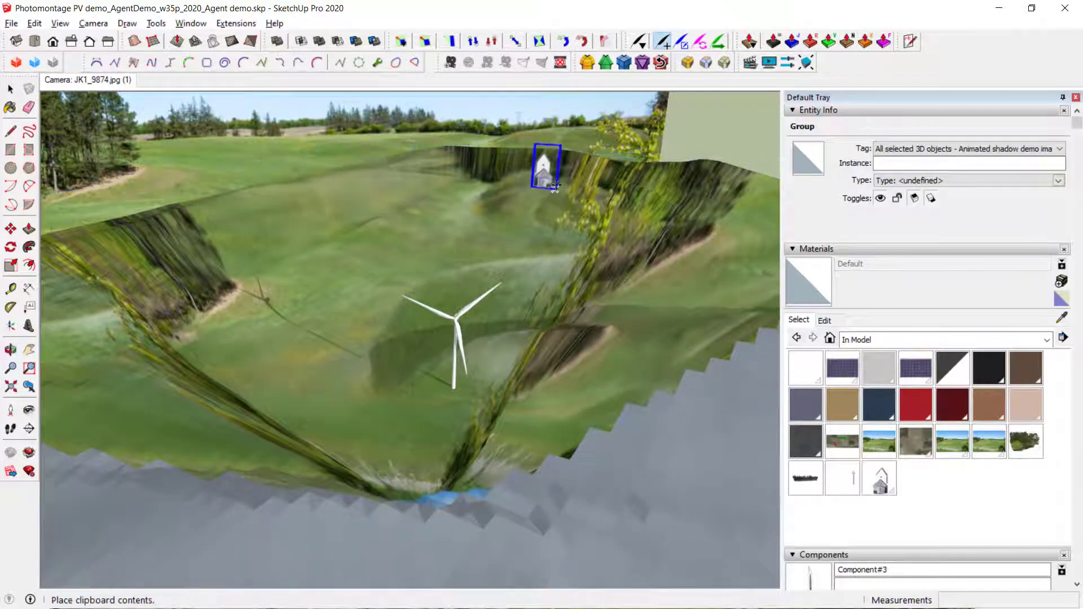
{"action": "left_click", "coordinate": [557, 184]}
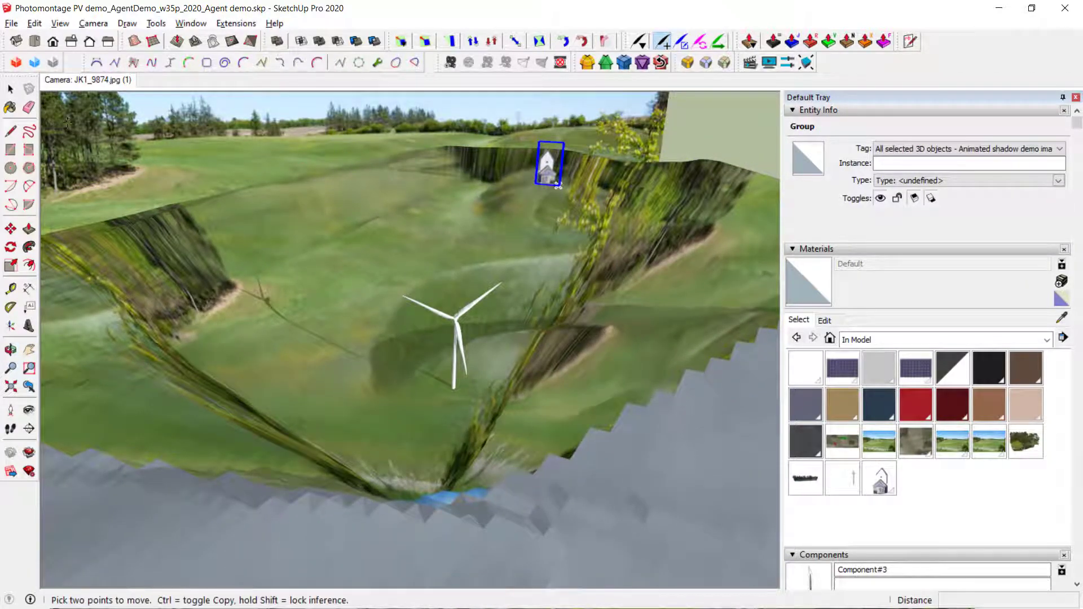
{"action": "key", "text": "space"}
{"action": "left_click", "coordinate": [731, 127]}
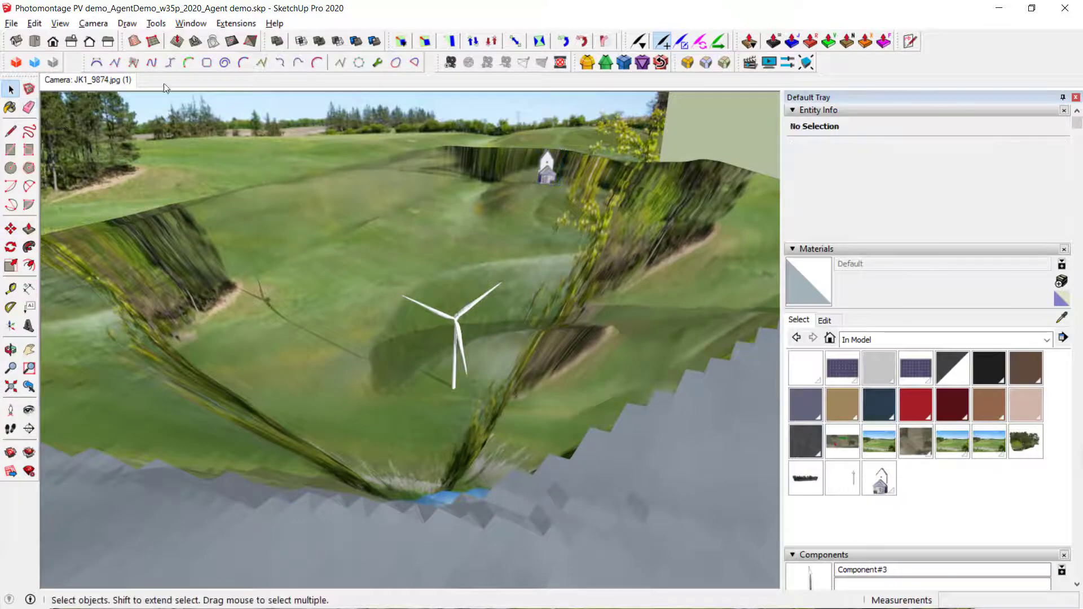
{"action": "left_click", "coordinate": [107, 79]}
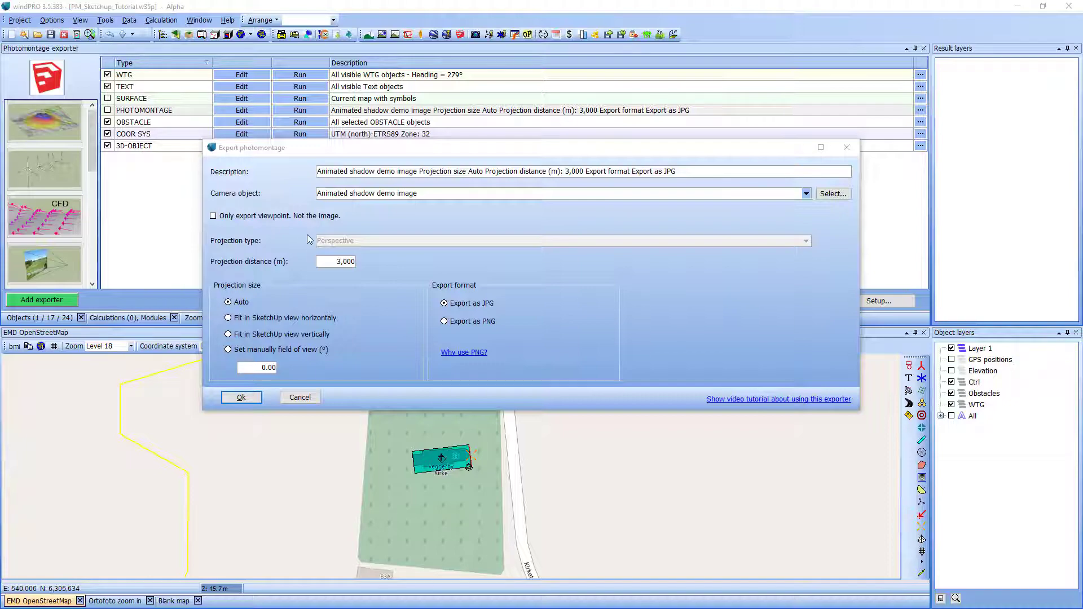
Review the projection distance and size options in windPRO's photomontage export, and compare the two Animated shadow demo image scenes in SketchUp.
{"action": "double_click", "coordinate": [338, 261]}
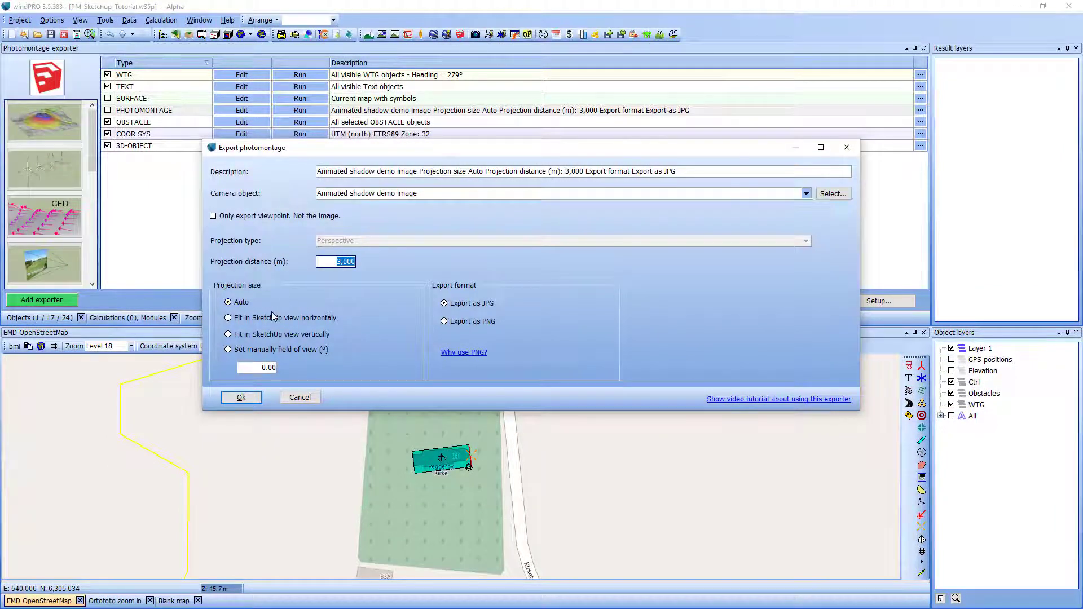
{"action": "left_click", "coordinate": [251, 335]}
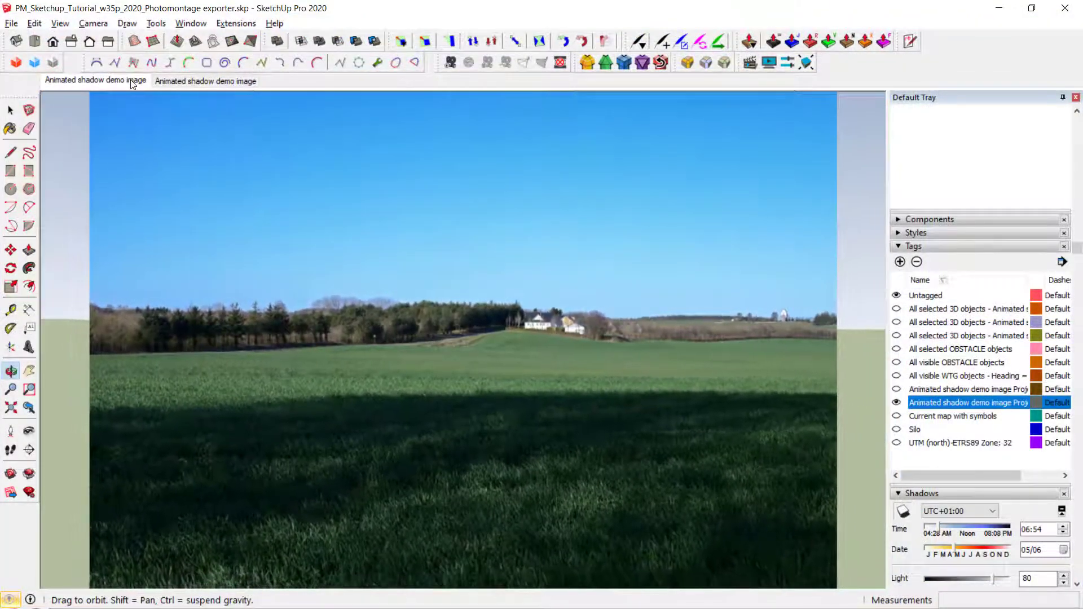
{"action": "left_click", "coordinate": [197, 80]}
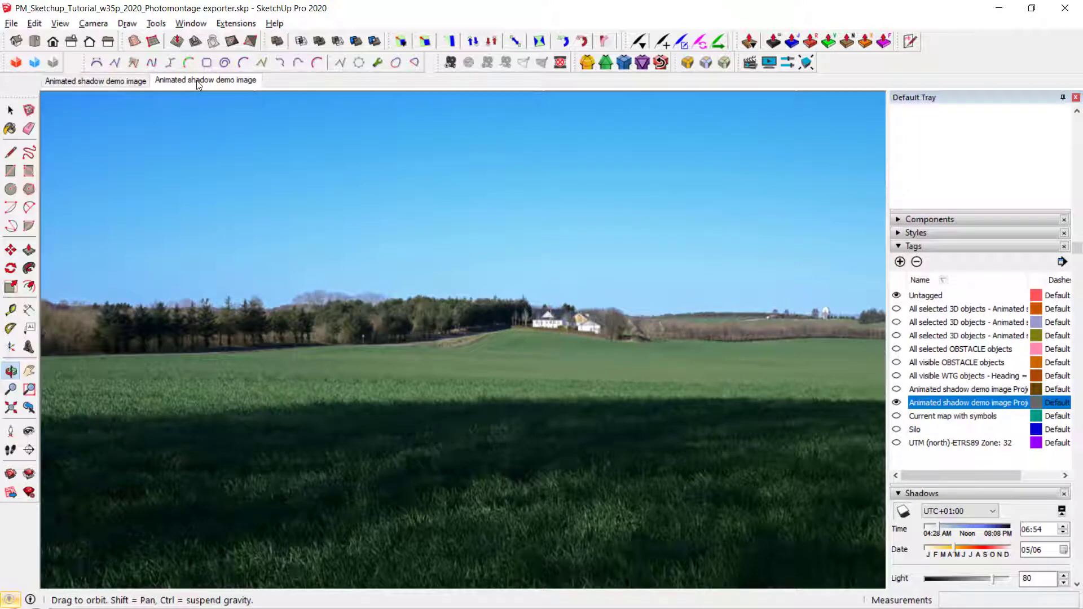
{"action": "left_click", "coordinate": [110, 80]}
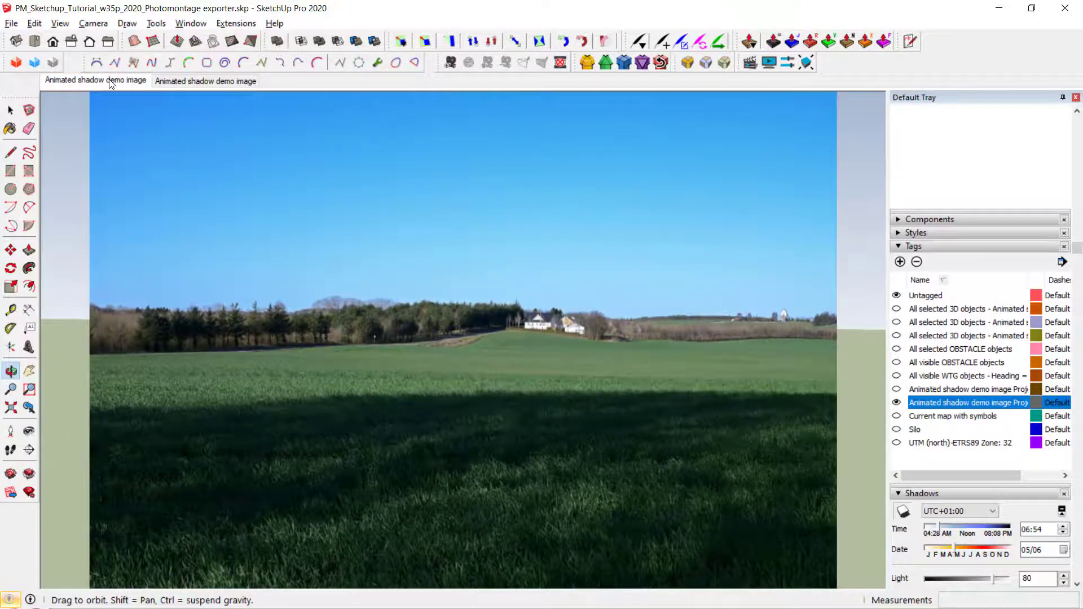
{"action": "left_click", "coordinate": [213, 84]}
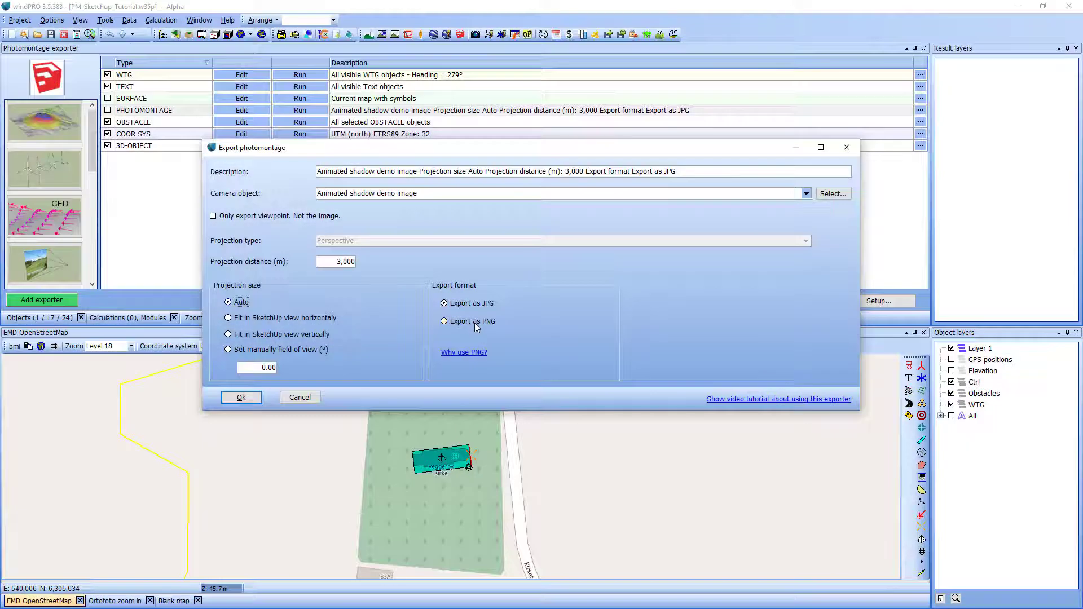
In windPRO, set the photomontage export format to PNG.
{"action": "left_click", "coordinate": [474, 322]}
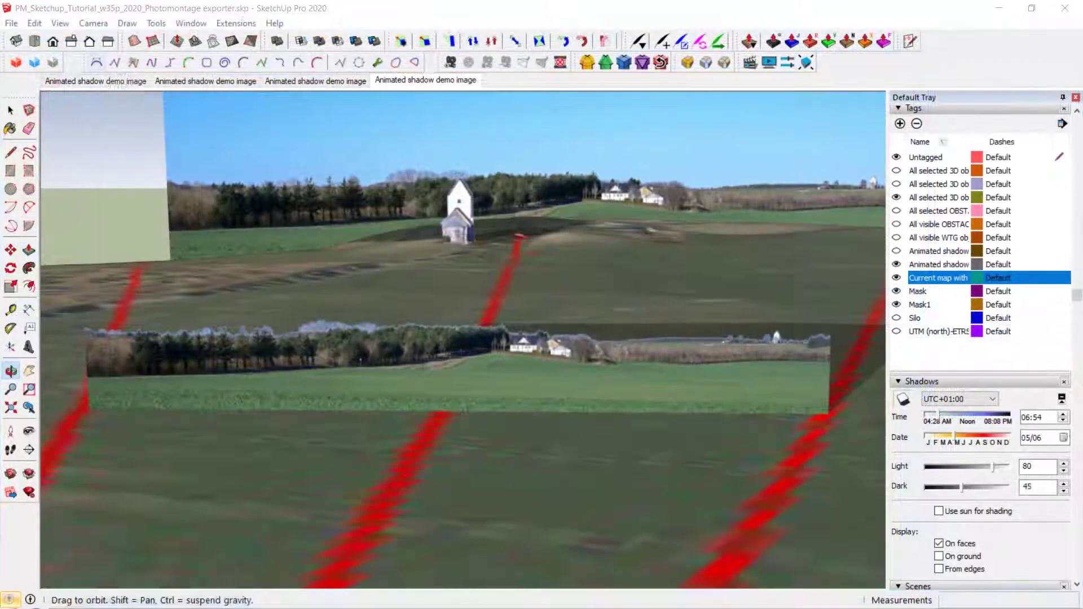
In SketchUp, hide the current map surface and restore the last Animated shadow demo image camera view.
{"action": "left_click", "coordinate": [897, 278]}
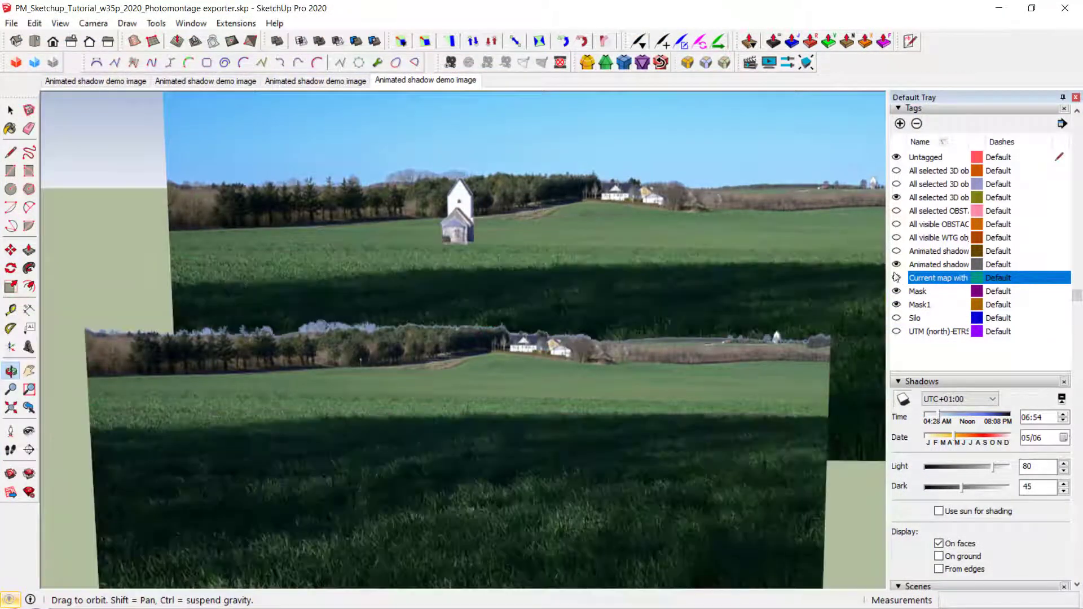
{"action": "left_click", "coordinate": [467, 82]}
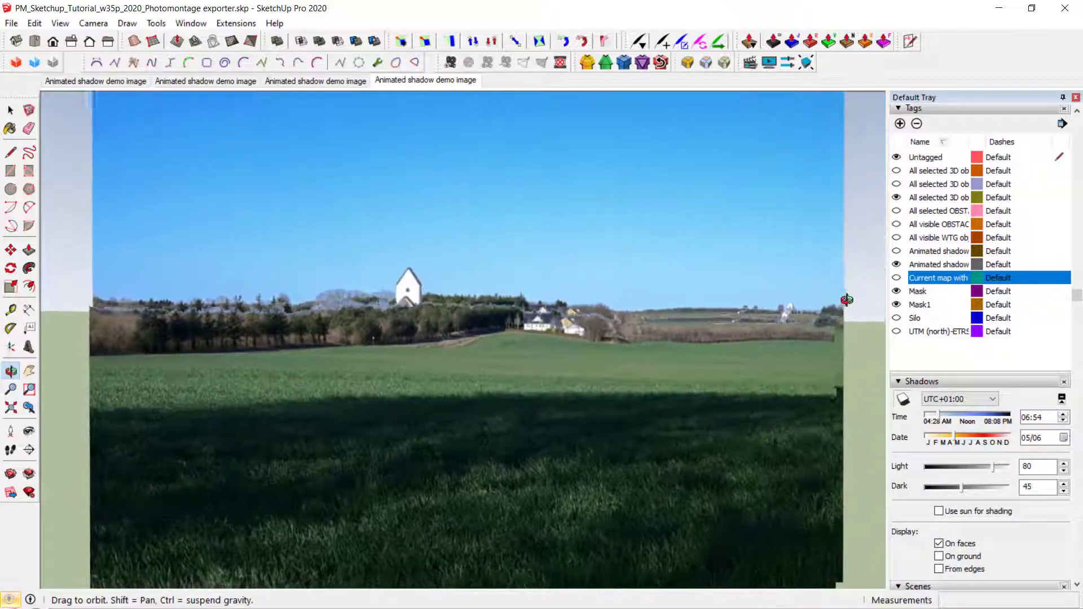